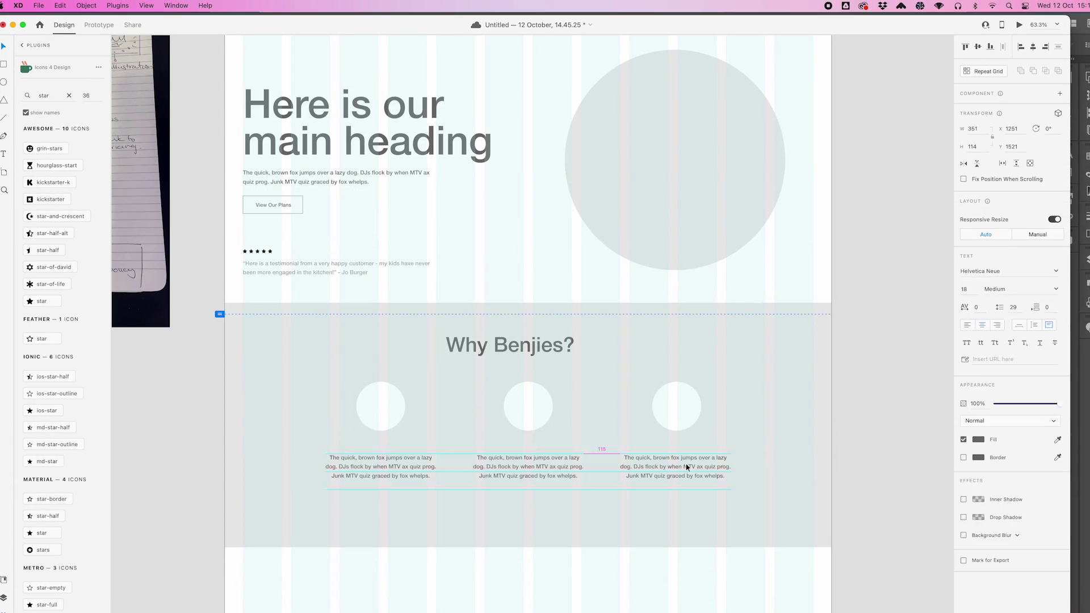
- Label the three columns under Why Benjies? as REASON ONE, REASON TWO and REASON THREE, between the circles and their paragraphs
text(re)
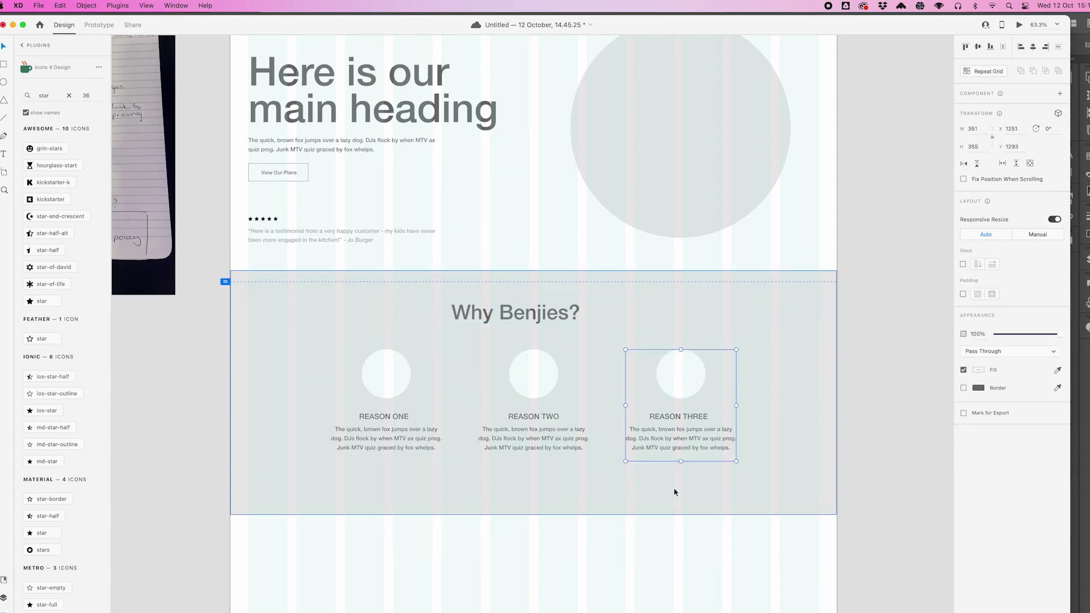
click(533, 516)
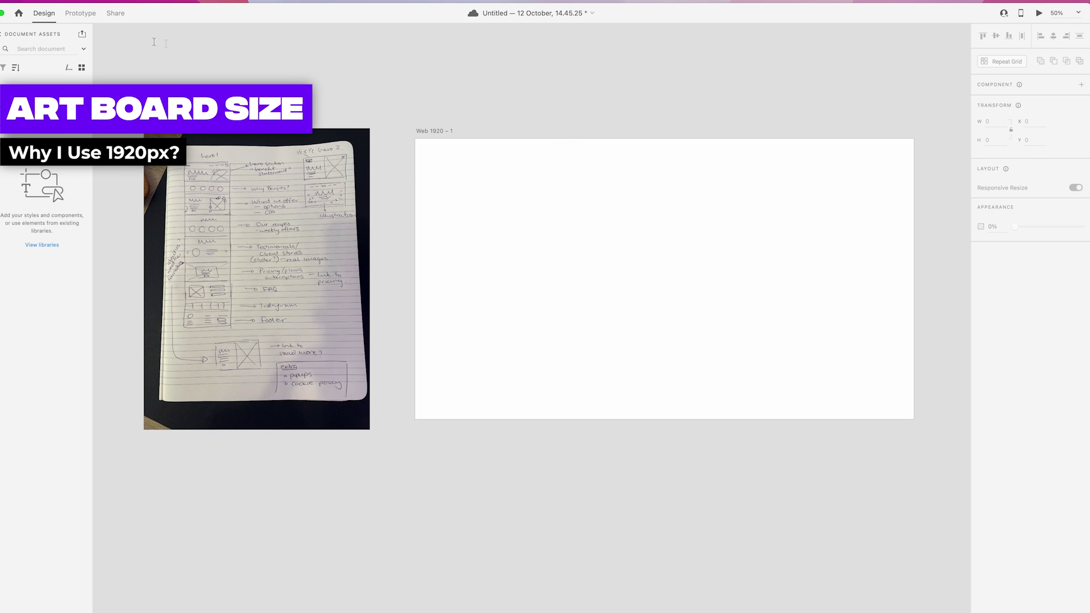
- Turn on the layout grid for the Web 1920 artboard and set it to 1 column
click(432, 131)
click(980, 327)
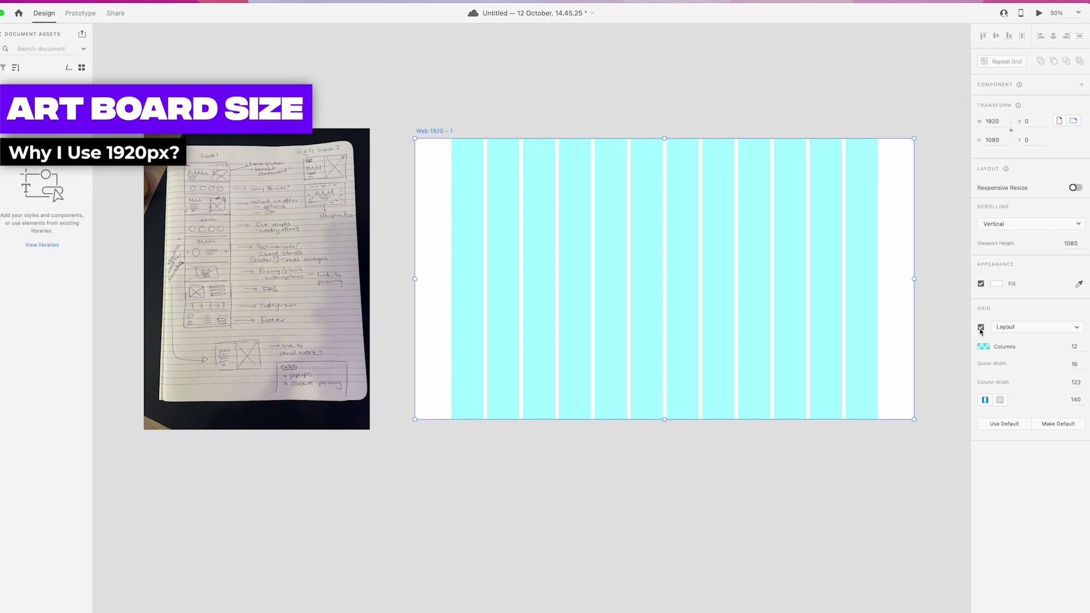
text(1)
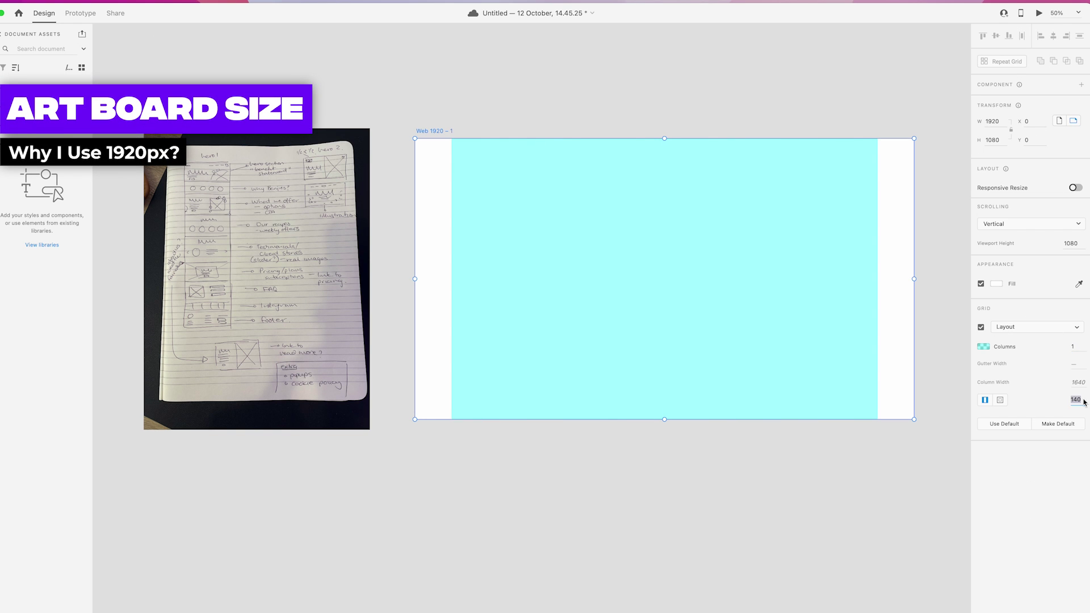
- Narrow the layout grid's side margins to 60 and set the column count to 12
key(shift+Down)
key(shift+Down)
key(shift+Down)
key(shift+Down)
key(shift+Down)
key(shift+Down)
key(shift+Down)
key(shift+Down)
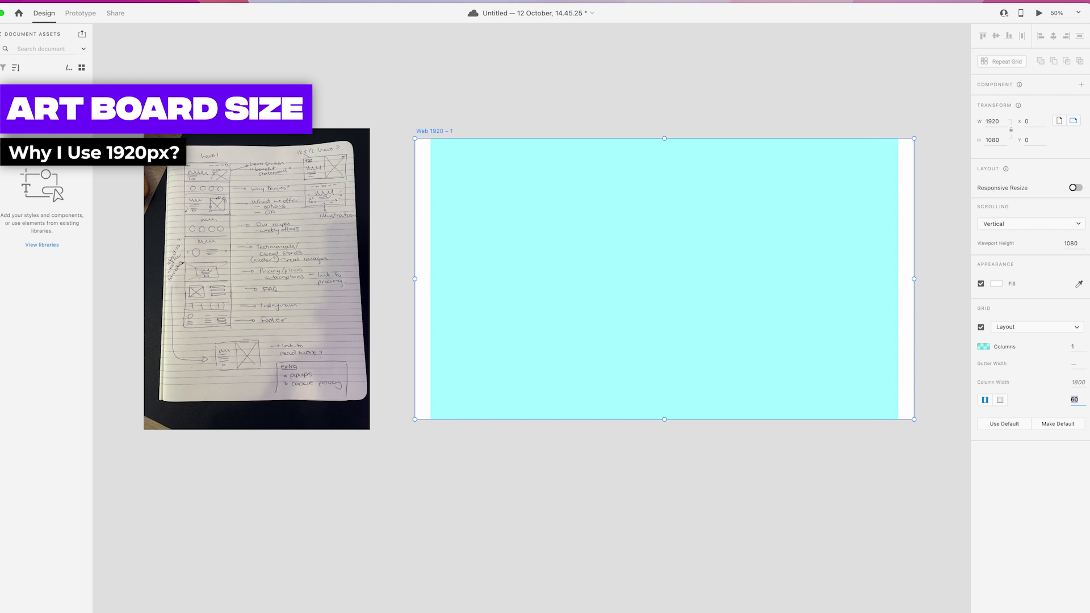
text(2)
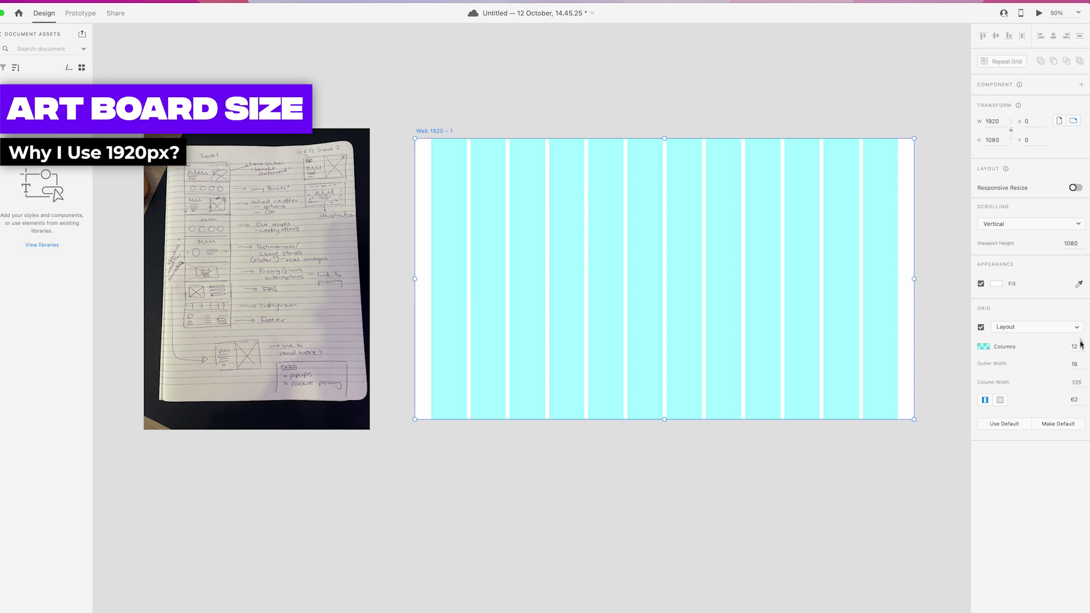
- Try wider and narrower gutters on the 12-column grid and settle on a gutter width of 30
key(shift+Up)
key(shift+Up)
key(shift+Up)
key(shift+Up)
key(shift+Up)
key(shift+Down)
key(shift+Down)
key(shift+Down)
key(shift+Down)
key(shift+Down)
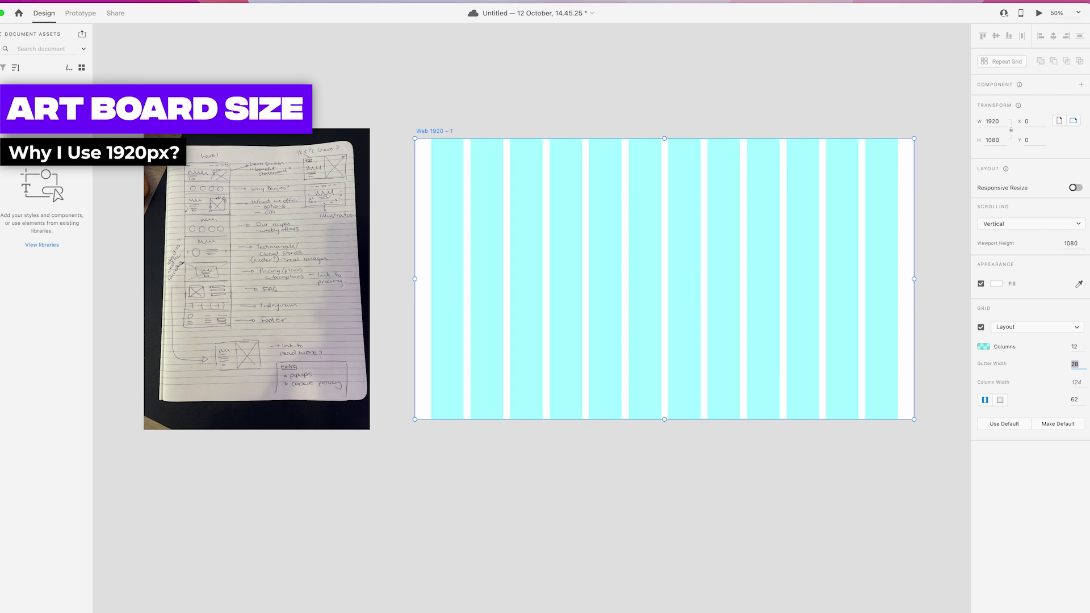
key(shift+Up)
key(shift+Up)
key(Up)
key(Up)
key(Up)
key(Down)
key(Down)
key(Down)
key(Down)
key(Down)
key(Down)
key(Down)
key(Down)
key(Down)
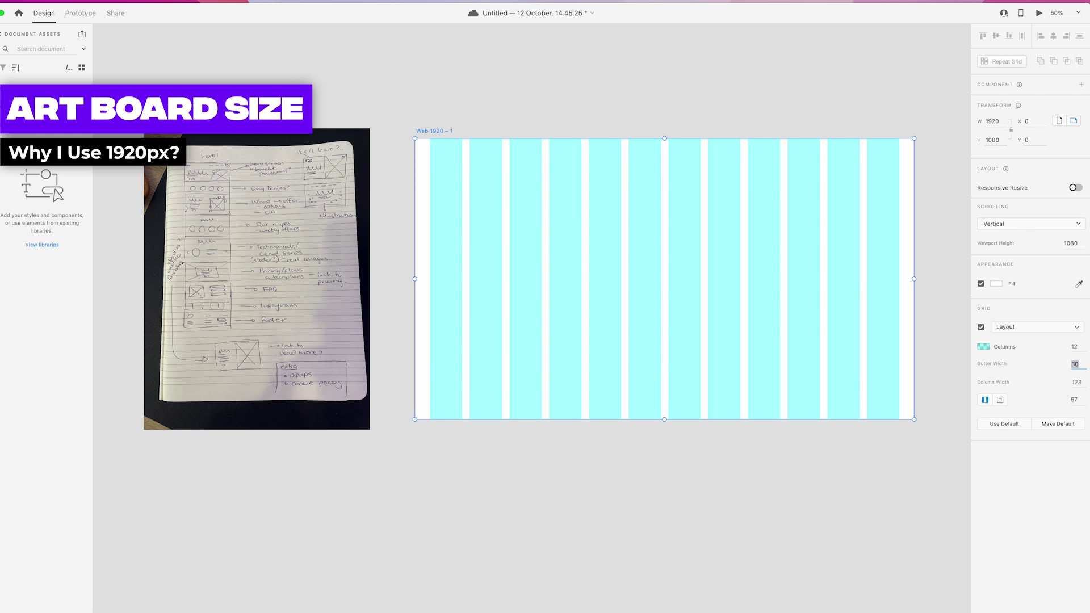
- Recolour the grid columns to a faint pale teal and save these grid settings as the default
click(983, 346)
click(875, 298)
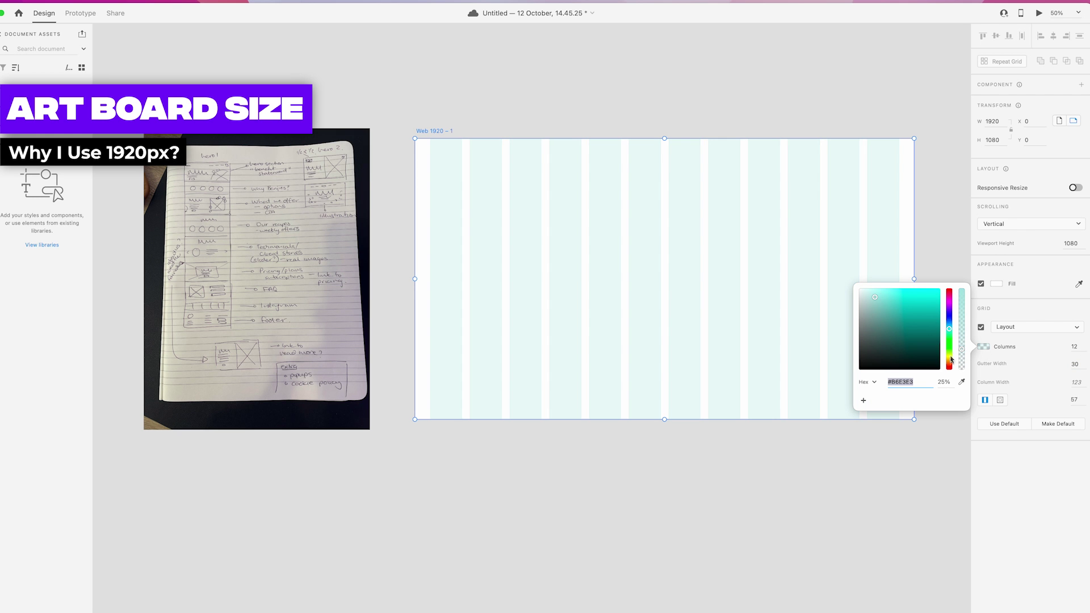
click(1054, 424)
click(649, 78)
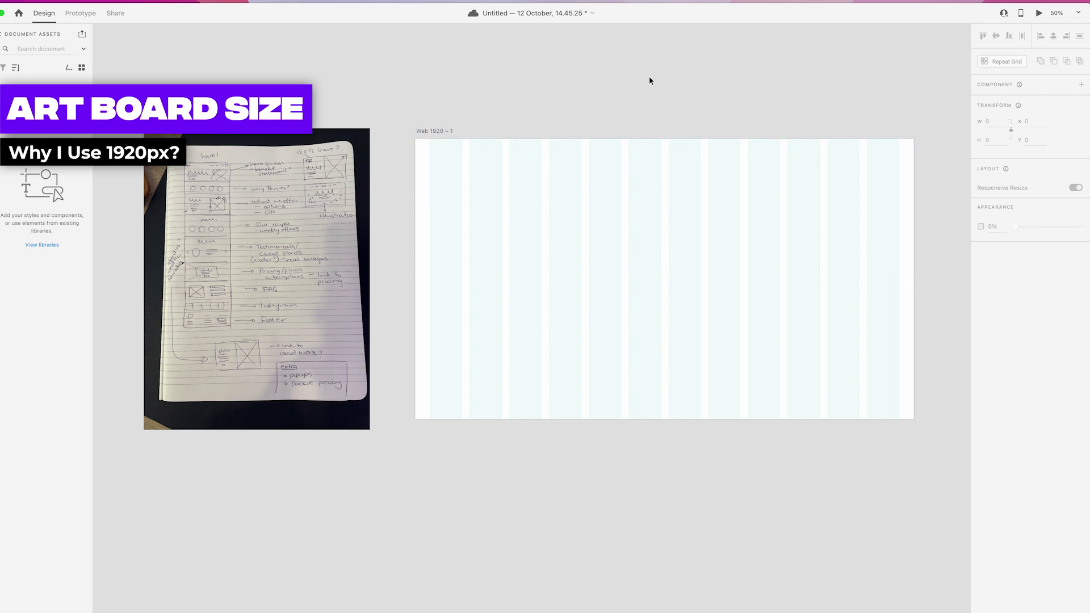
- Add the text LOGO at size 42 in the artboard's upper-left corner, lined up with the first grid column
scroll(476, 145, up, 5)
scroll(475, 145, right, 2)
scroll(476, 145, down, 1)
key(t)
click(412, 151)
text(LOGO)
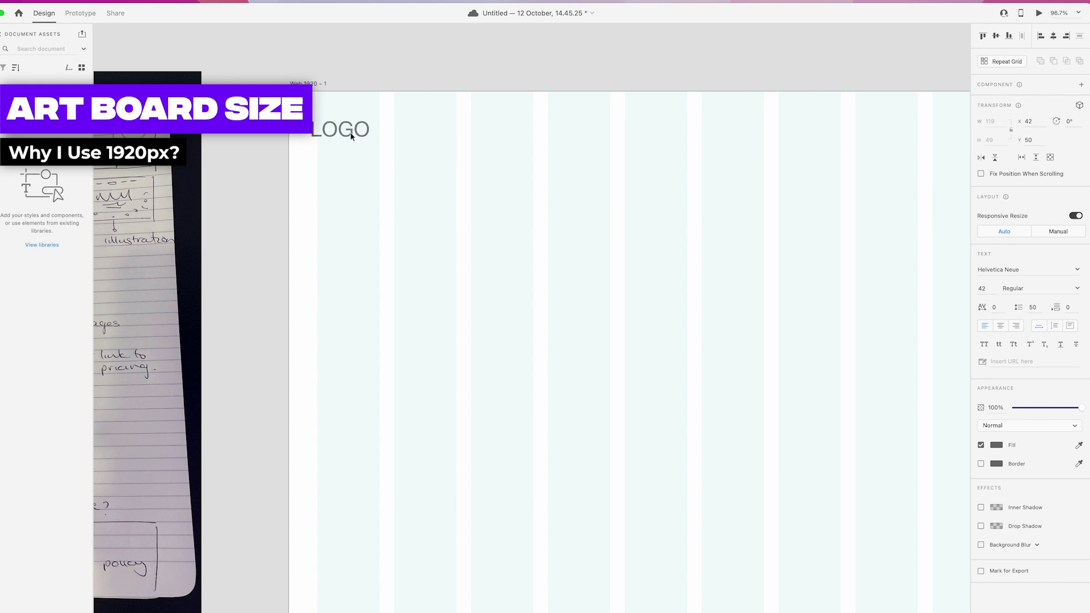
key(shift+Down)
key(Down)
key(Down)
key(Down)
click(420, 162)
- Copy the LOGO text across the header to X 960 and restyle the copy at size 16 in Medium weight
scroll(420, 163, right, 4)
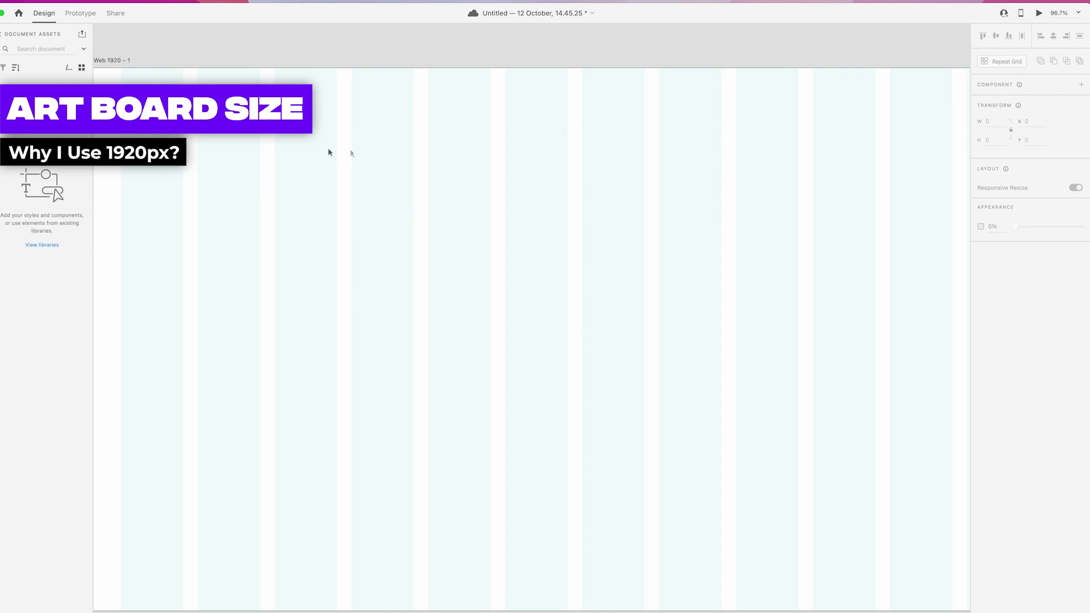
key(super+minus)
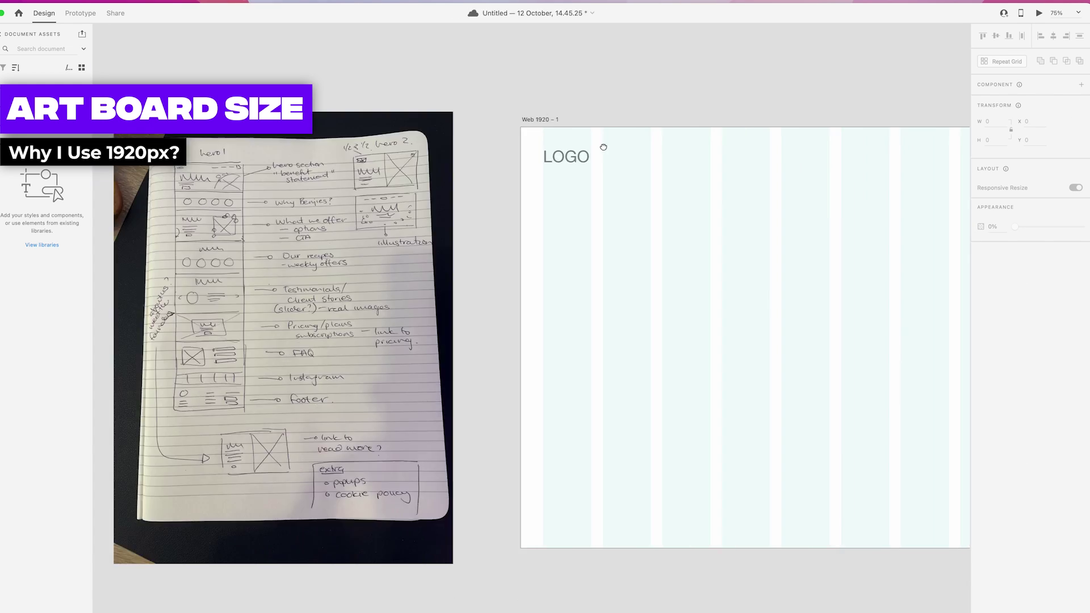
scroll(184, 82, left, 2)
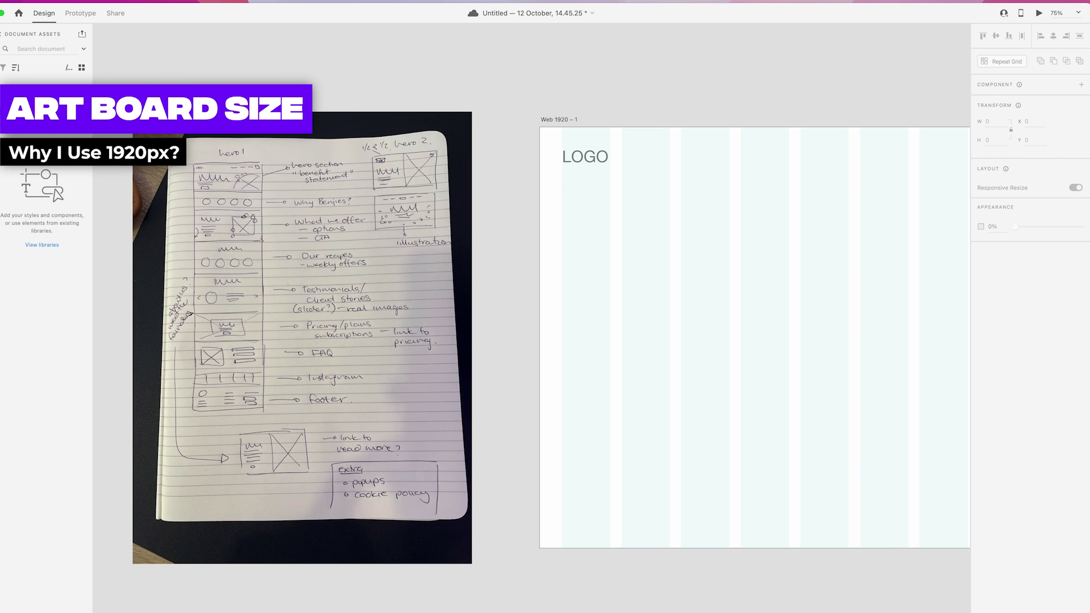
drag(666, 228, 302, 236)
alt+drag(219, 164, 558, 164)
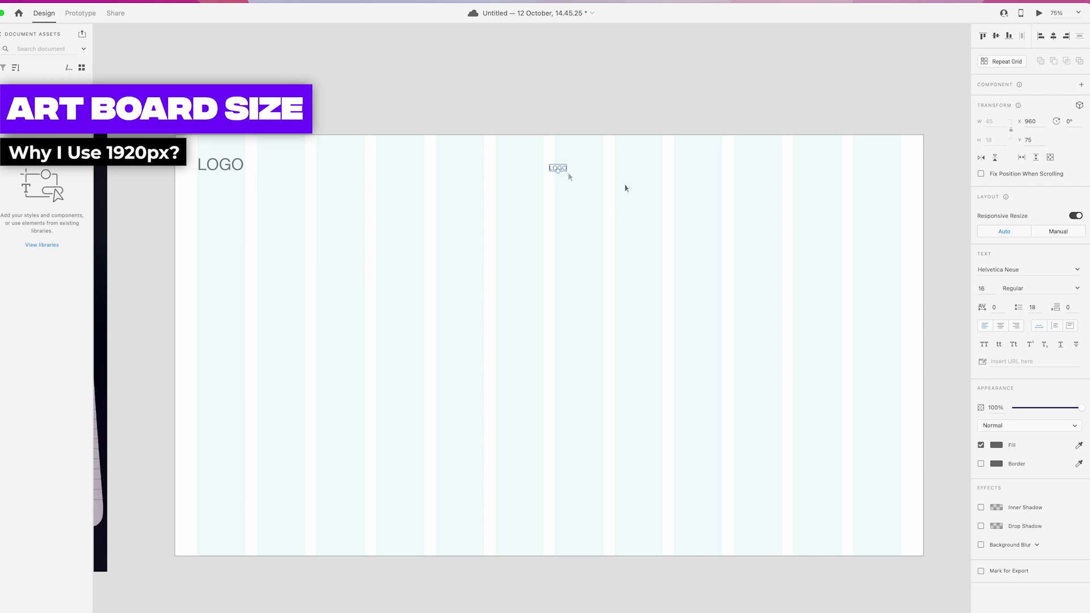
click(1070, 295)
click(1010, 351)
- Duplicate the small header text to build a menu reading About us, Pricing, Recipes, Information and Sign Up
drag(608, 170, 651, 173)
drag(655, 169, 702, 168)
double_click(701, 168)
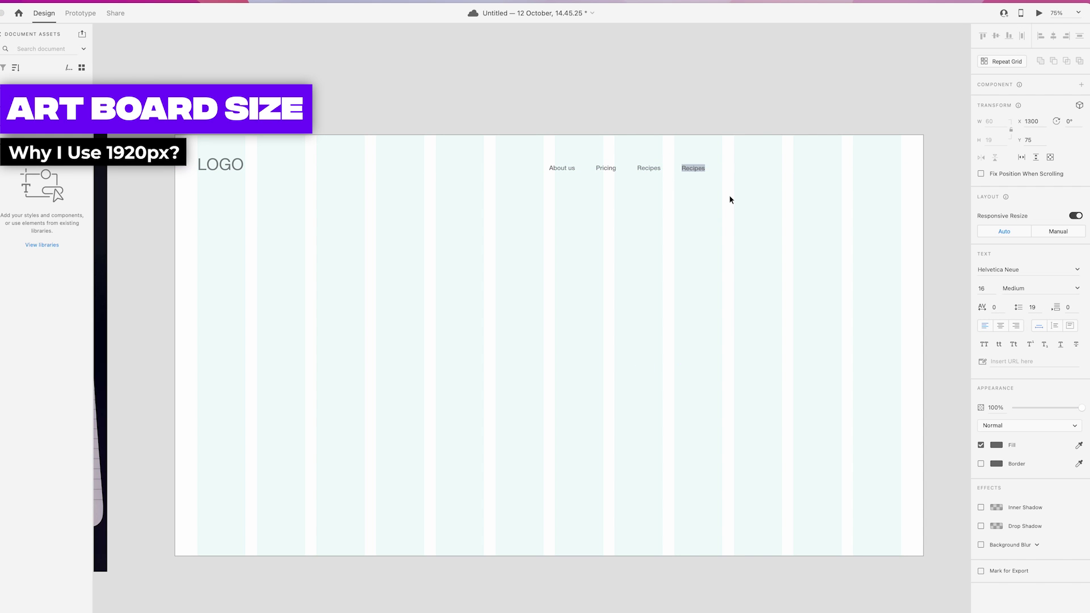
key(Escape)
drag(703, 169, 763, 174)
double_click(753, 168)
key(Escape)
click(759, 178)
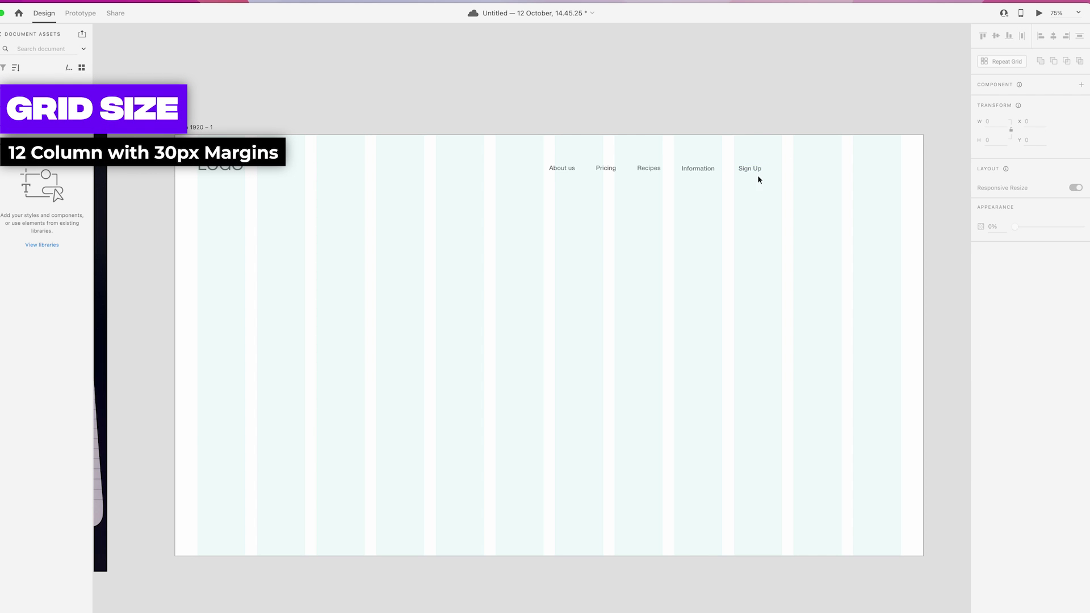
- Move all five menu links together so Sign Up ends at the right edge of the last grid column
drag(537, 184, 878, 172)
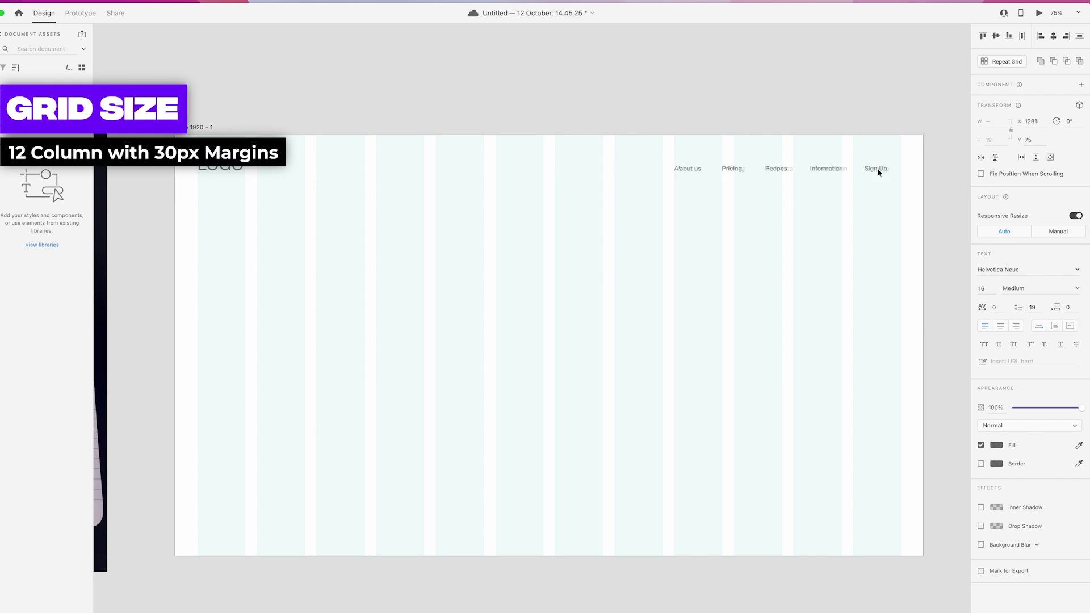
click(861, 152)
- Start a new text object in the left half of the artboard
scroll(795, 190, up, 2)
scroll(568, 273, down, 3)
key(t)
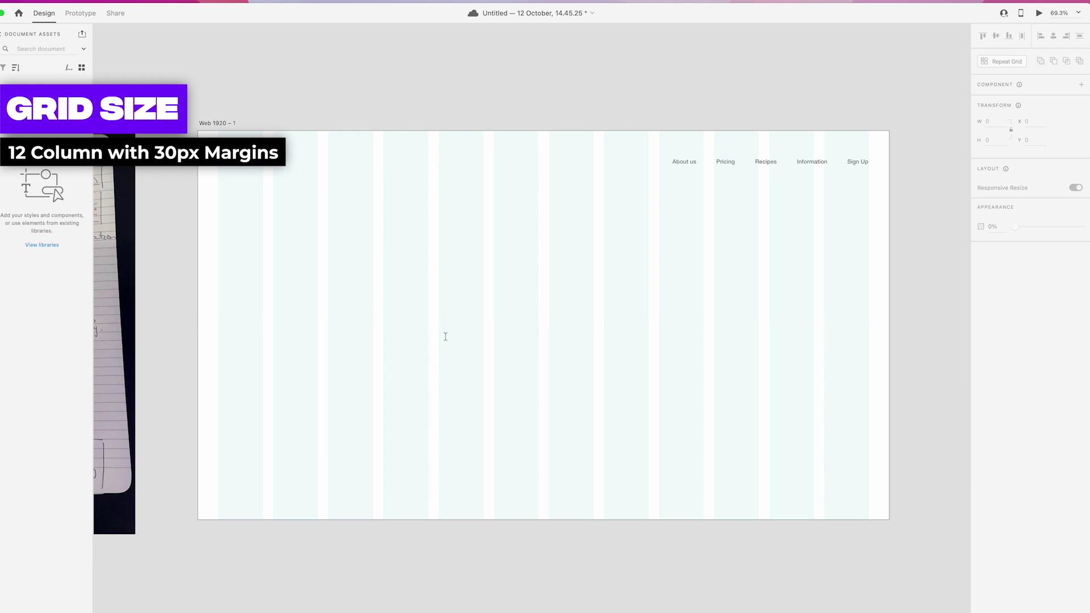
click(389, 289)
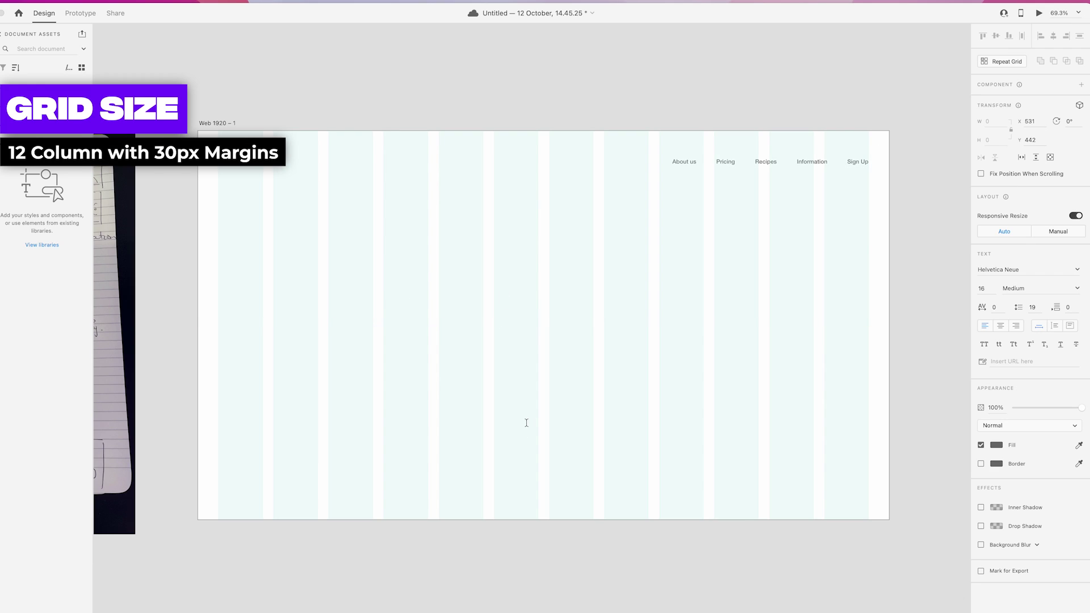
- Switch to Adobe Illustrator to look over the Benjies brand presentation, and return to the Adobe XD wireframe
click(547, 604)
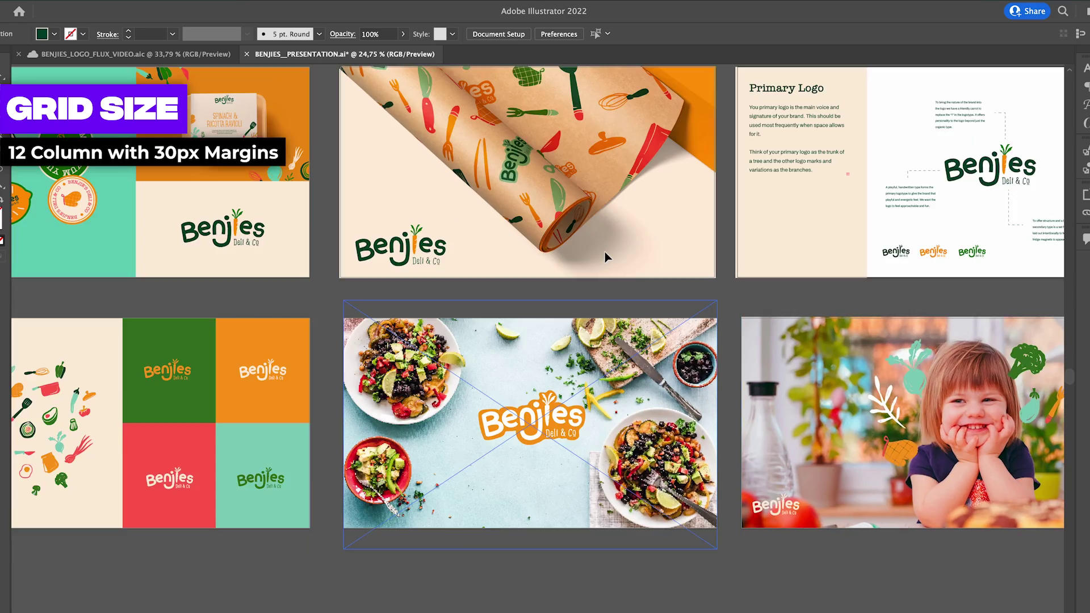
scroll(604, 256, left, 2)
key(ctrl+Up)
click(461, 193)
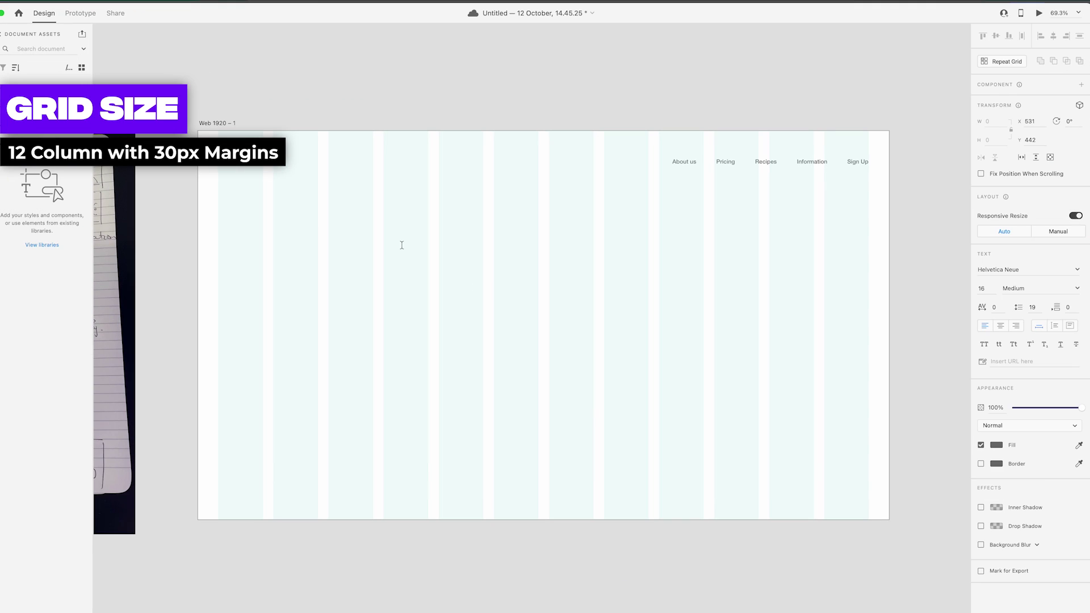
- Enter "Here is our main heading" at size 127, aligned to the first grid column and wrapped onto two lines
click(367, 299)
click(318, 288)
drag(349, 294, 352, 337)
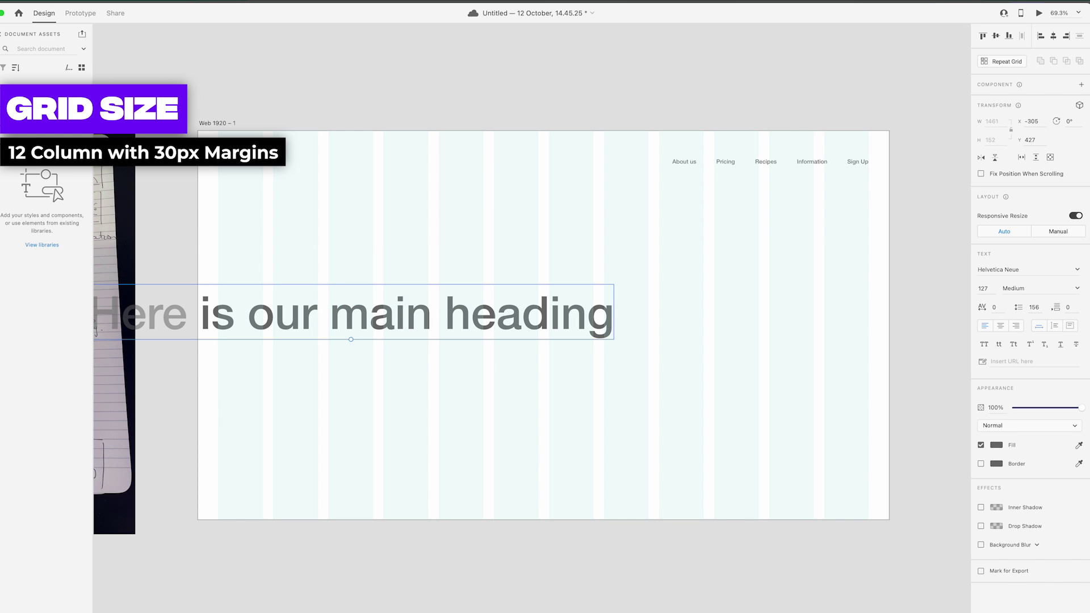
drag(259, 324, 401, 265)
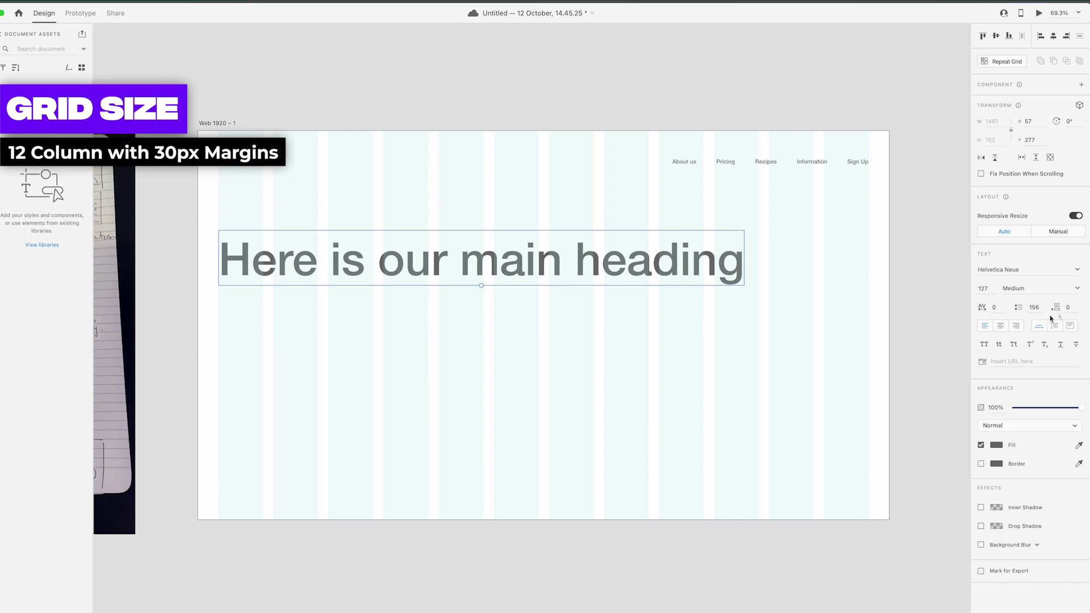
drag(745, 258, 499, 302)
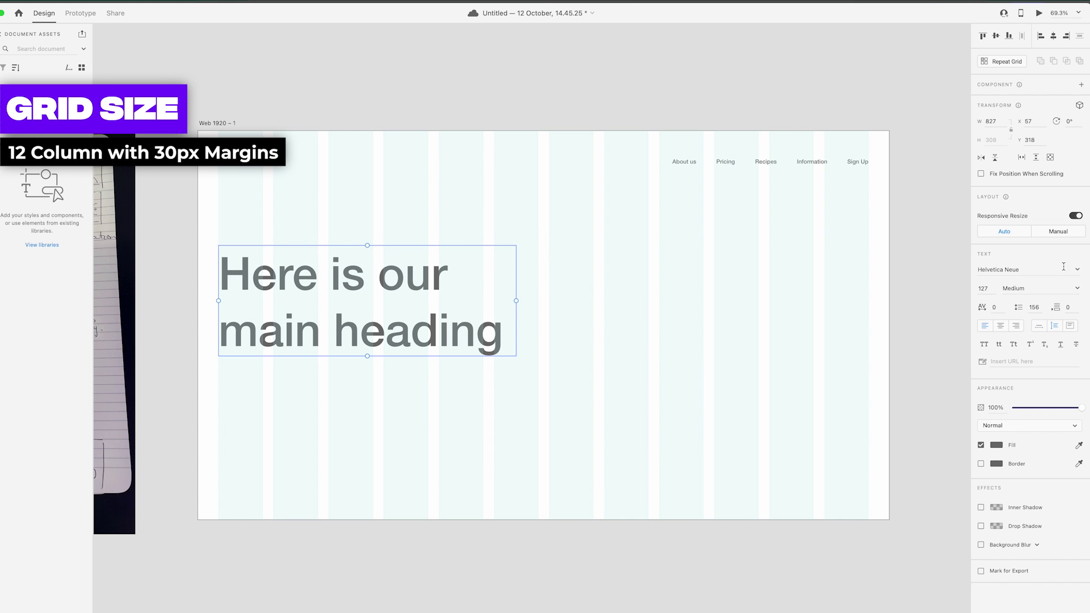
- Set the heading's line spacing to 116 and move the heading slightly upward
click(1037, 307)
key(shift+Down)
key(shift+Down)
key(shift+Down)
key(shift+Down)
click(829, 345)
drag(426, 323, 442, 299)
- Draw a text box about 735 px wide below the heading, containing Hello at size 18
key(t)
drag(218, 348, 482, 382)
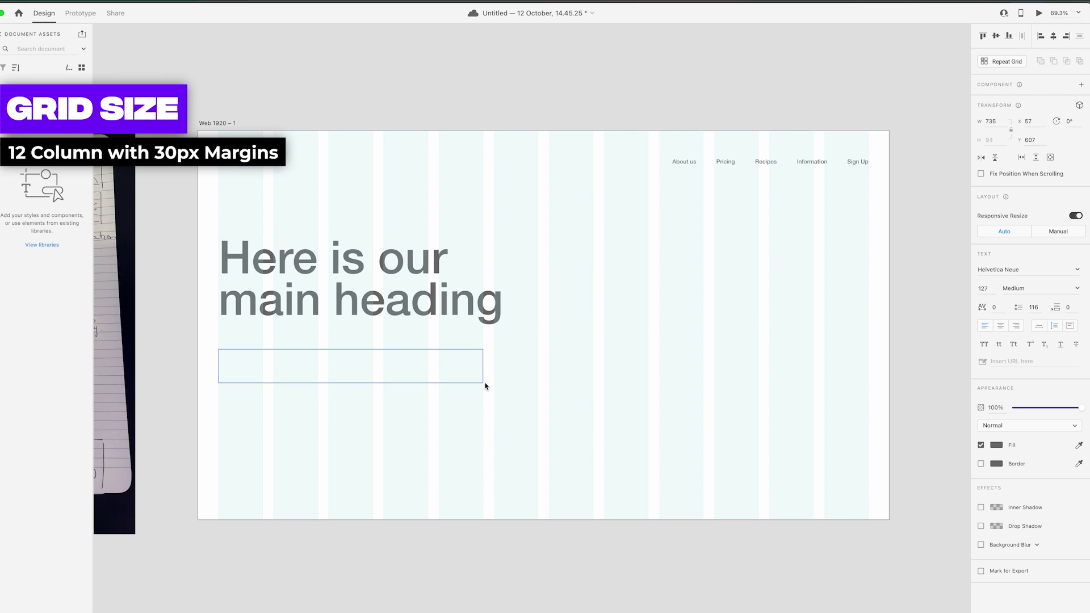
text(hello)
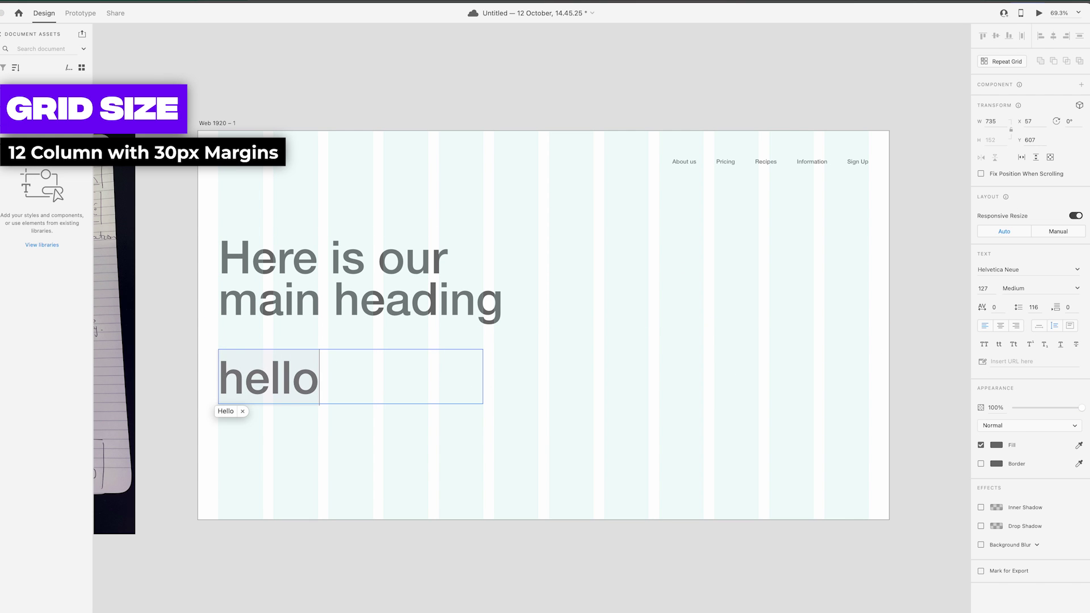
key(Escape)
click(980, 296)
text(1)
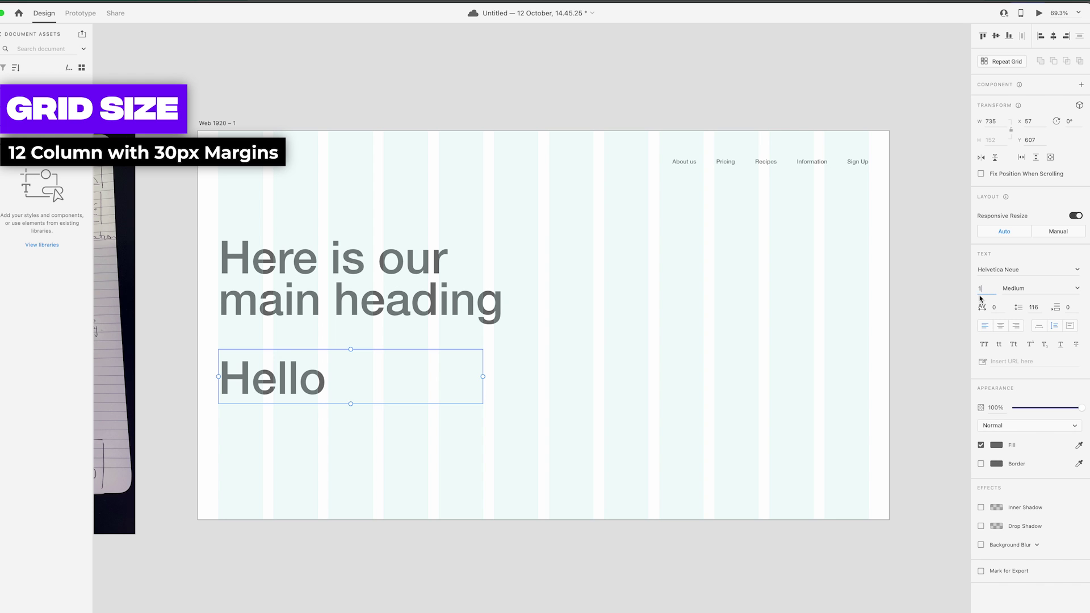
text(8)
key(Return)
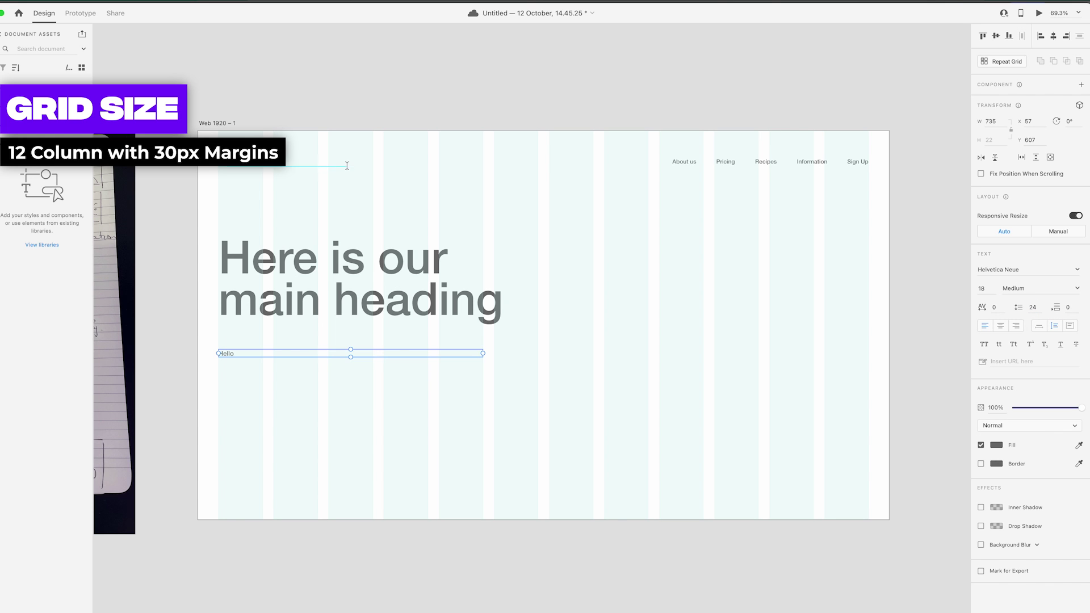
- Extend the Hello text box to about 209 px high and fill it with Lorem Ipsum placeholder text
drag(353, 359, 352, 425)
click(96, 1)
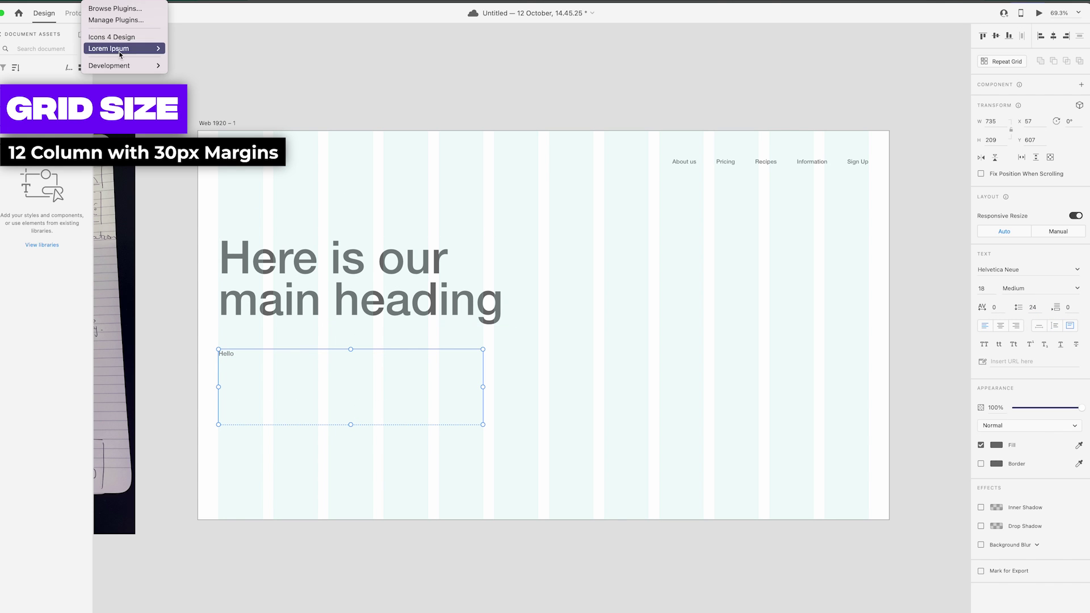
mouse_move(120, 54)
click(227, 70)
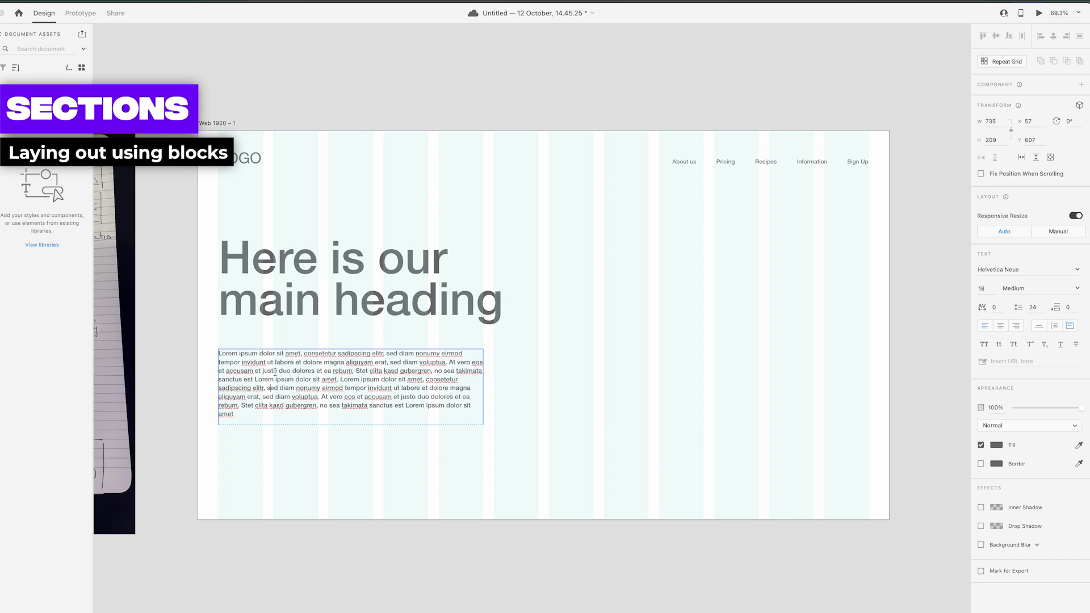
- Replace the paragraph's placeholder with Pangram (English) text using the Lorem Ipsum plugin
click(97, 1)
mouse_move(120, 50)
click(227, 60)
click(488, 297)
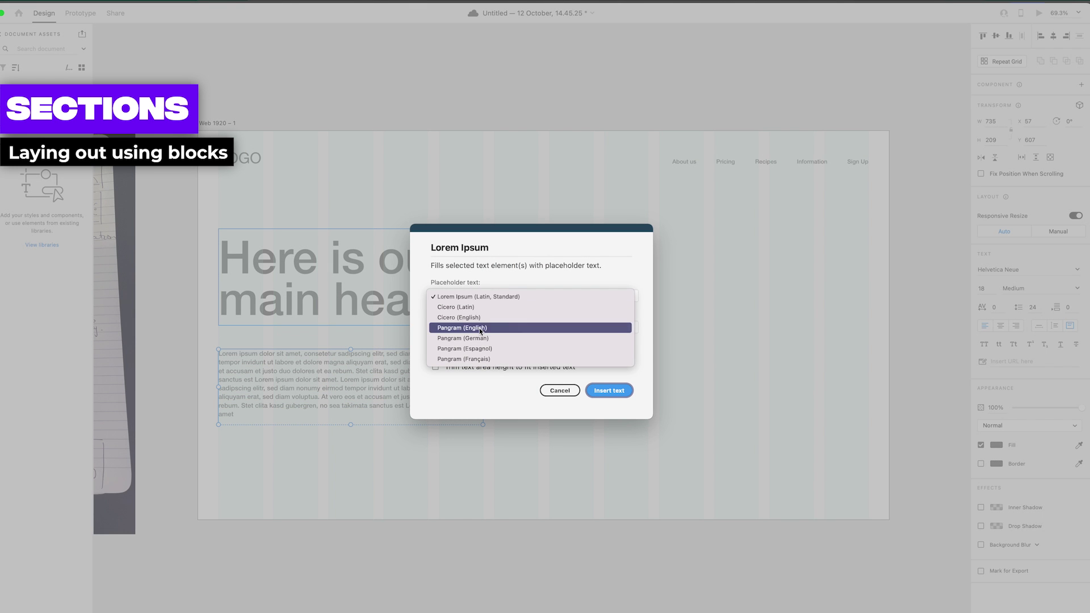
click(509, 327)
click(625, 395)
- Shorten the placeholder paragraph by deleting everything after "dozy fowl quack."
double_click(397, 386)
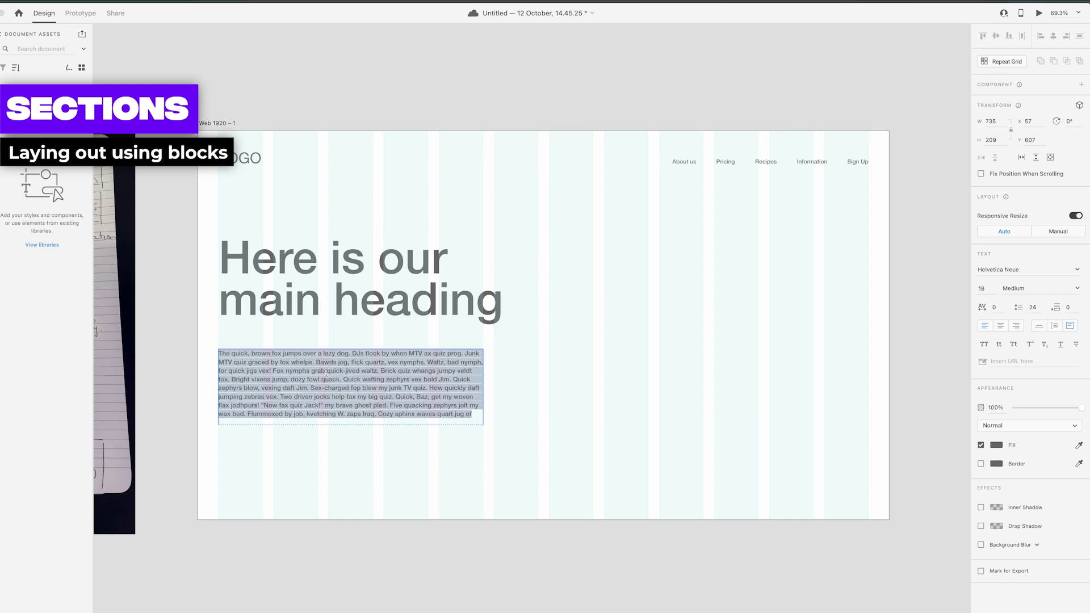
drag(343, 379, 489, 482)
key(BackSpace)
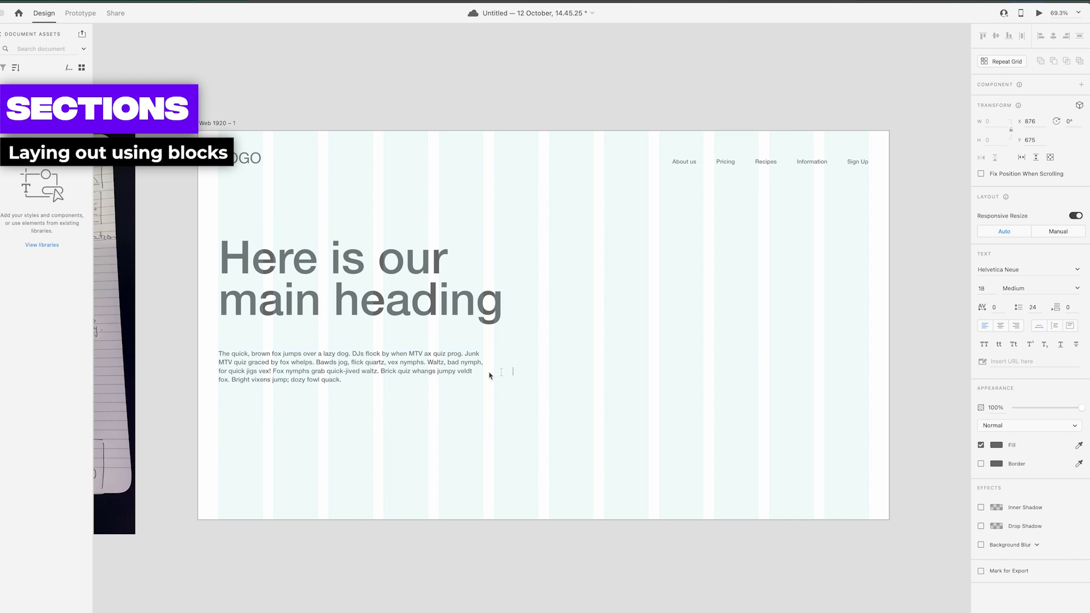
key(Escape)
- Increase the paragraph's line spacing to 29
click(1034, 308)
key(Up)
key(Up)
key(Up)
key(Up)
key(Up)
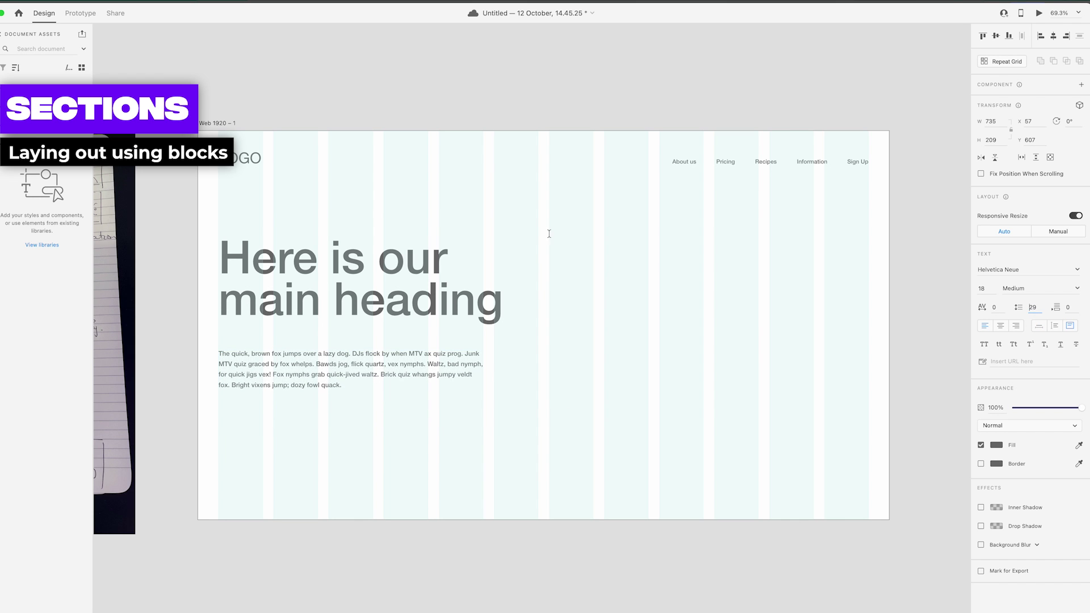
- Shorten the hero paragraph by deleting everything after "fox whelps."
double_click(333, 366)
click(316, 365)
key(shift+super+Down)
key(BackSpace)
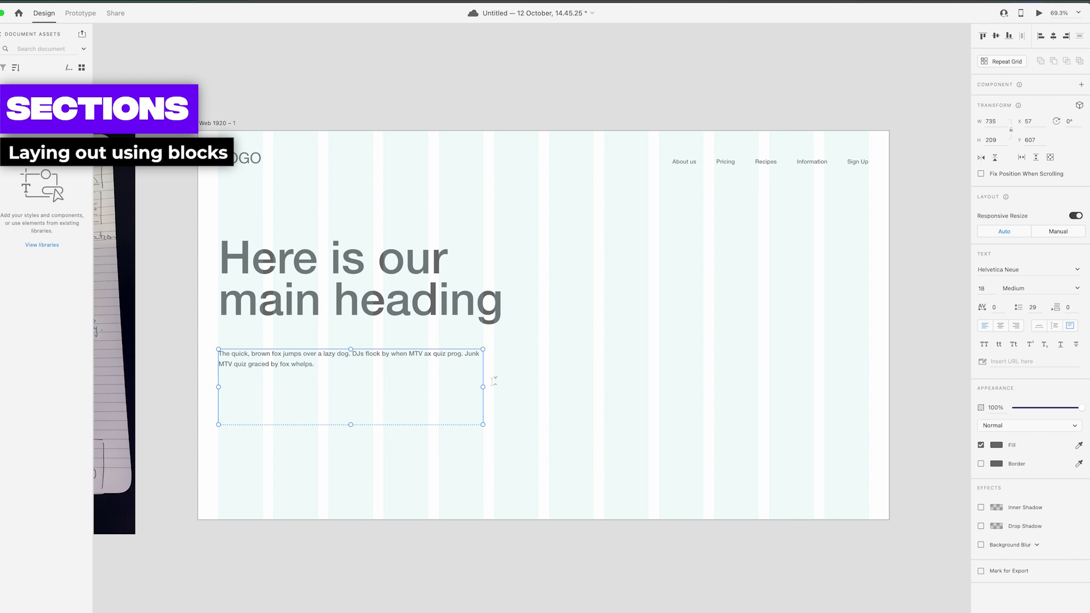
key(Return)
key(Escape)
- Narrow the paragraph's text box to 612 px wide and move it up closer to the main heading, to Y 562
drag(482, 387, 439, 387)
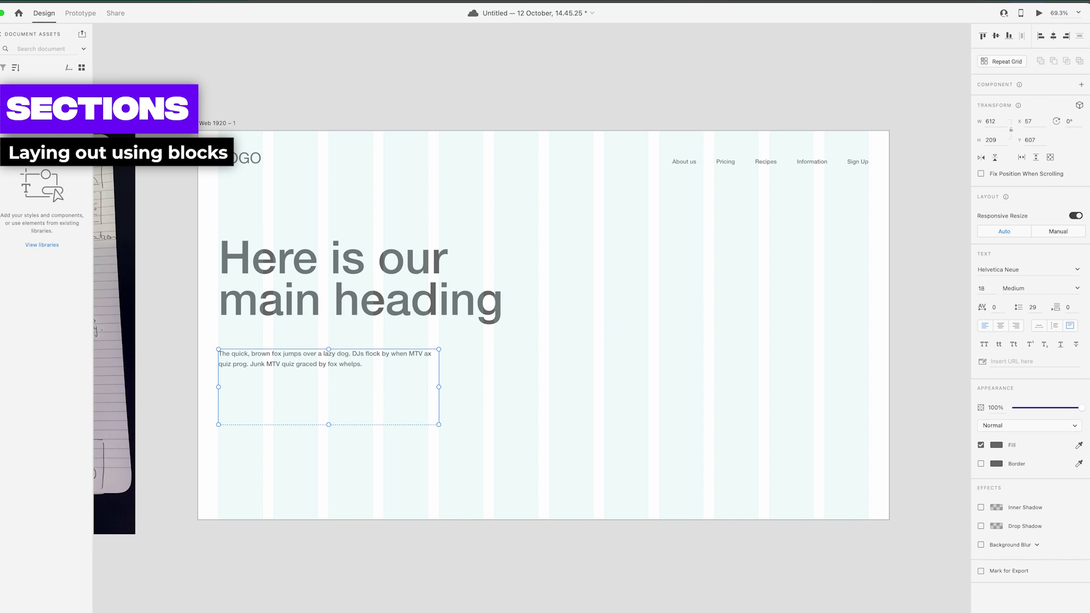
drag(306, 359, 306, 343)
key(Escape)
click(340, 369)
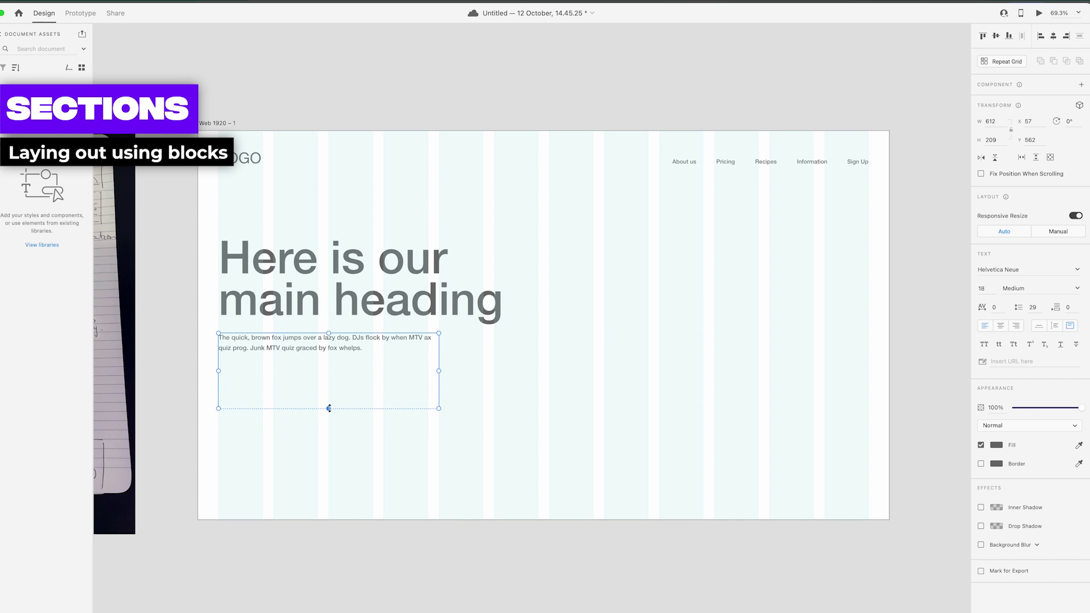
click(347, 422)
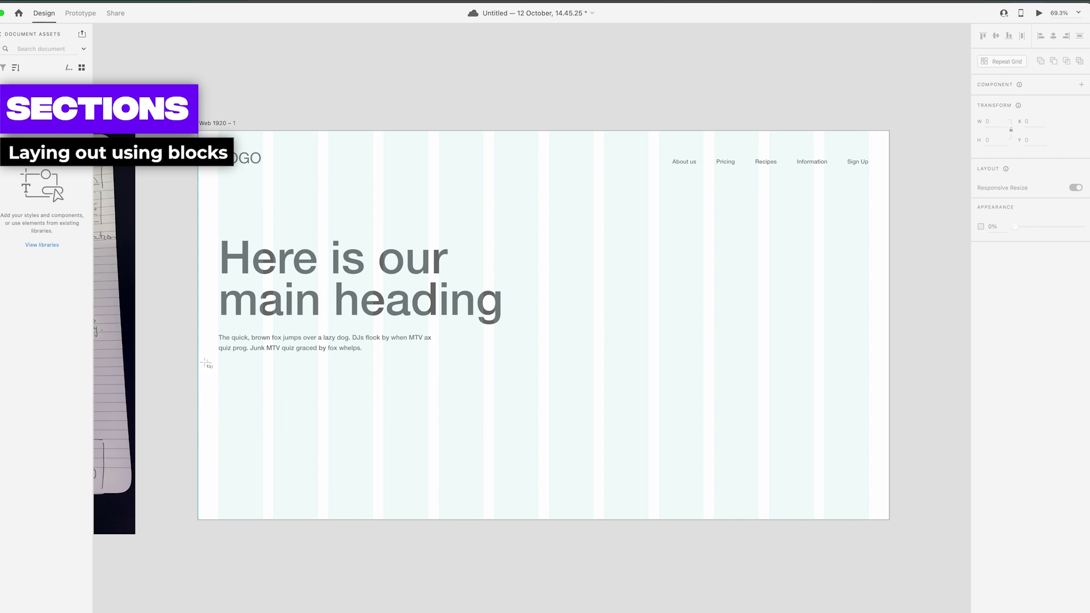
- Build a button about 223 × 57 px below the paragraph, labelled "View Our Plans" using a copy of the About us text
drag(218, 366, 300, 382)
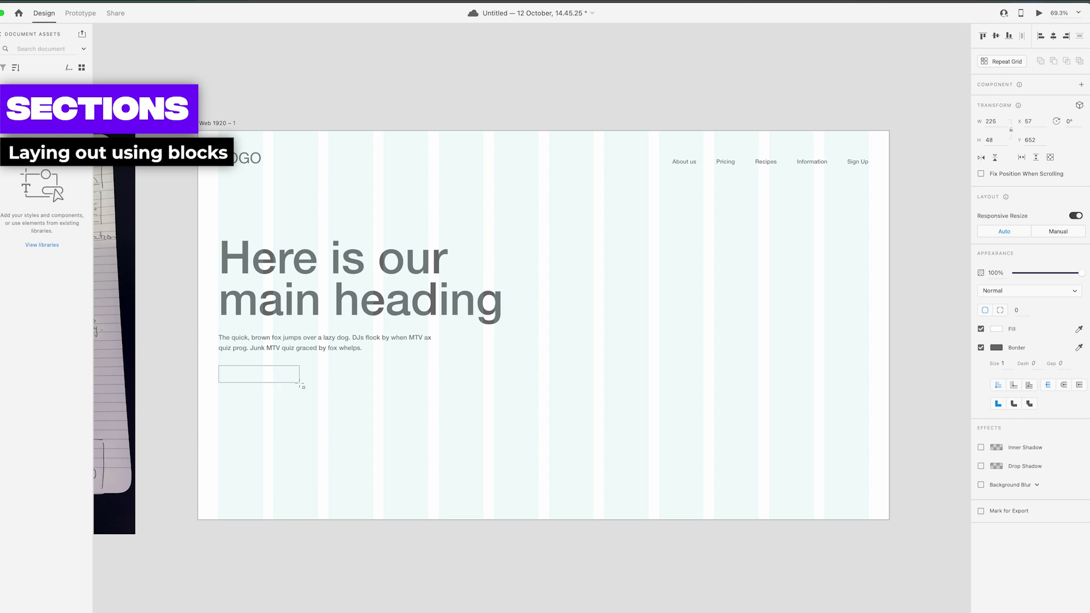
click(485, 432)
alt+drag(687, 163, 333, 403)
double_click(308, 356)
click(328, 393)
drag(320, 334, 320, 347)
click(334, 402)
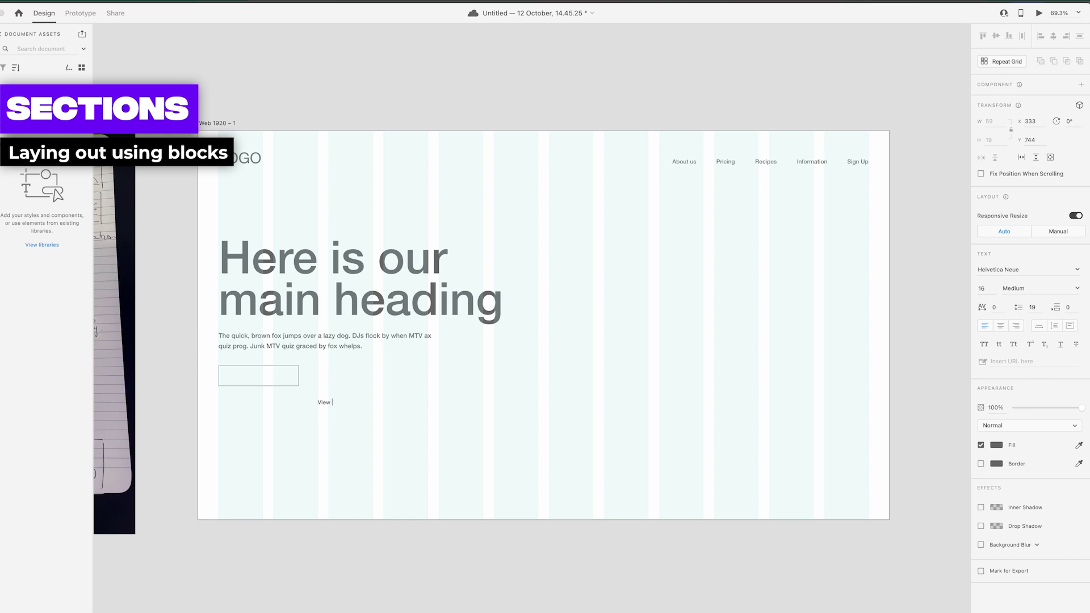
drag(355, 415, 264, 378)
click(316, 373)
click(291, 376)
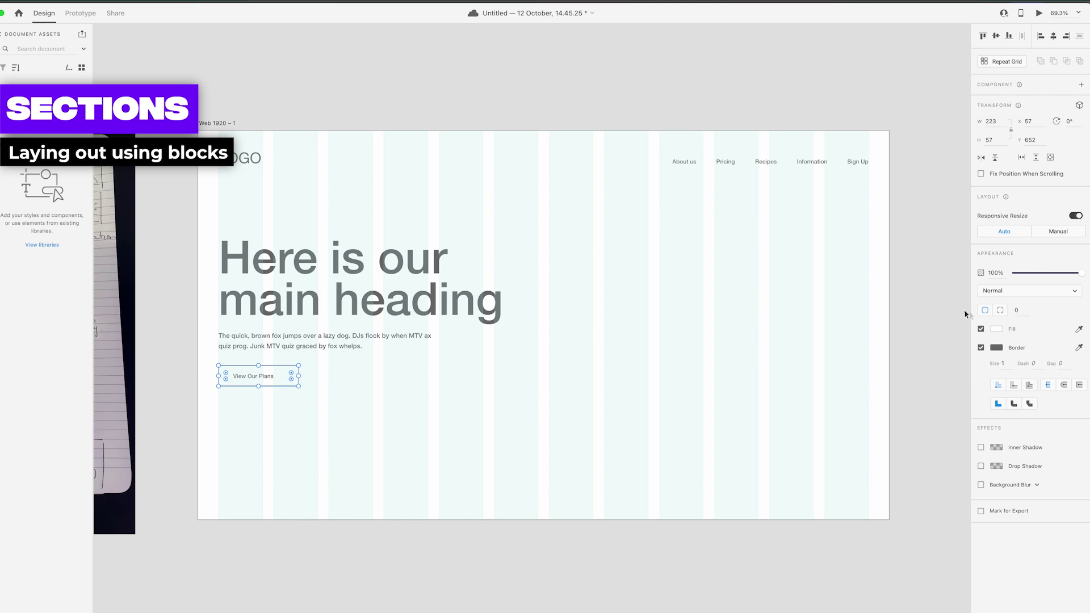
click(297, 374)
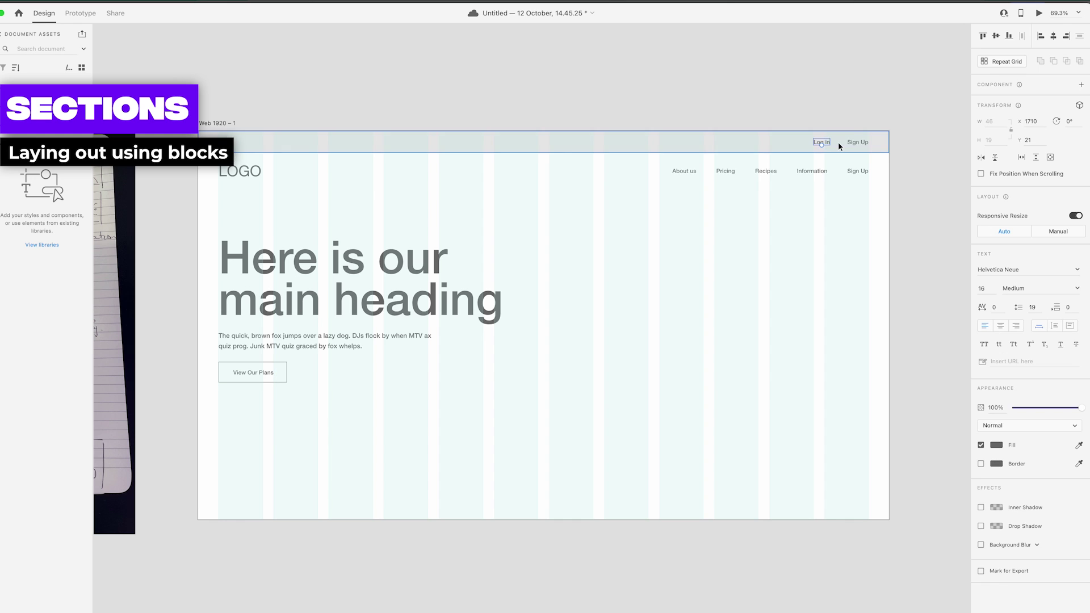
- Replace Sign Up in the grey top bar with Log in and delete the spare Log in label
click(864, 145)
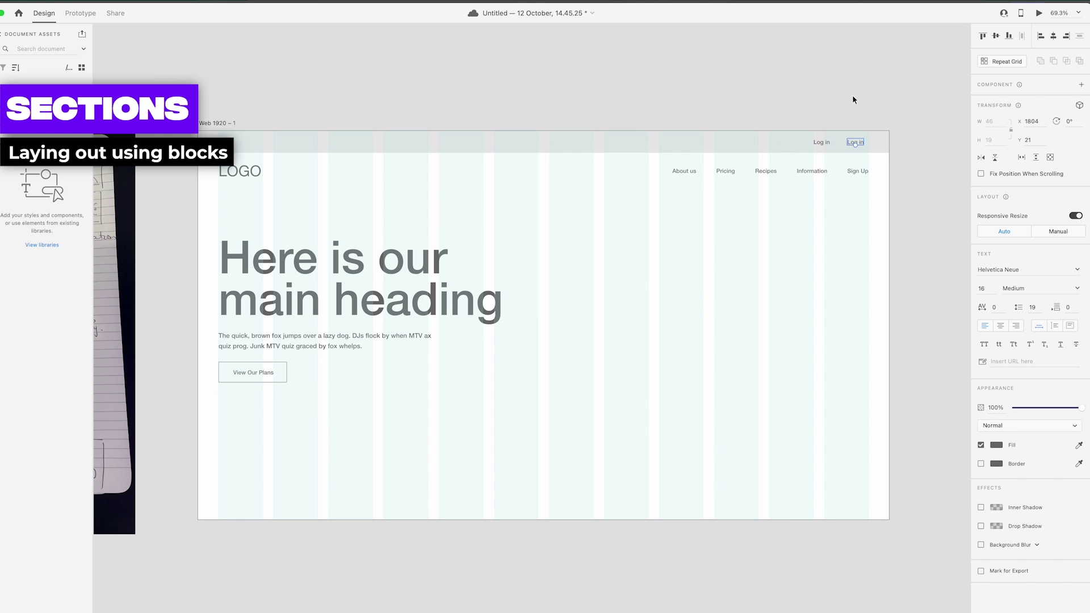
key(Delete)
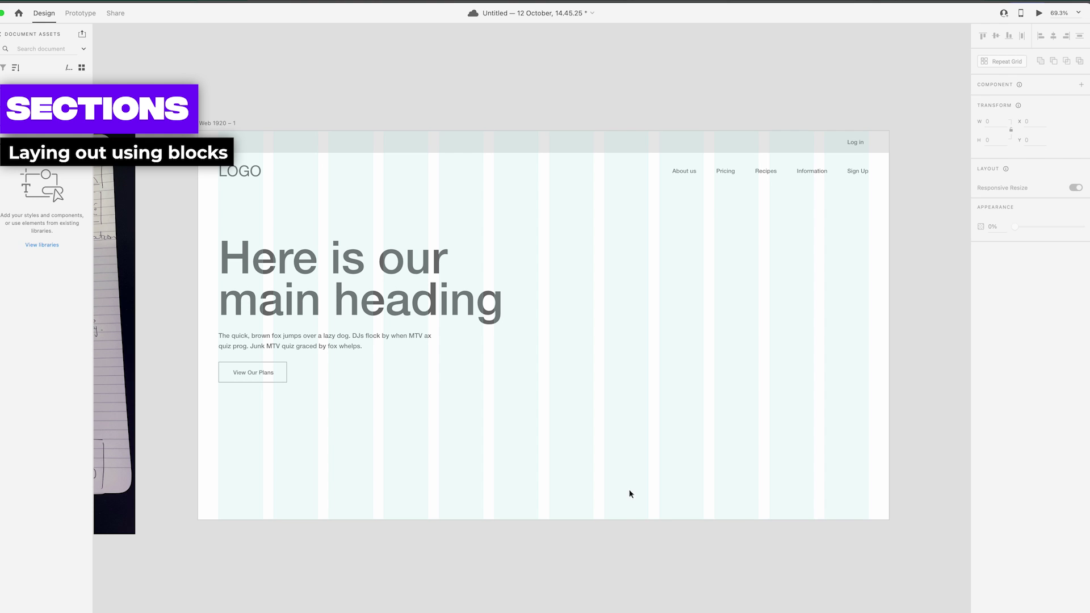
- Draw a circle about 778 px in diameter beside the main heading, with a light grey fill and no border
scroll(407, 425, left, 5)
scroll(407, 425, right, 5)
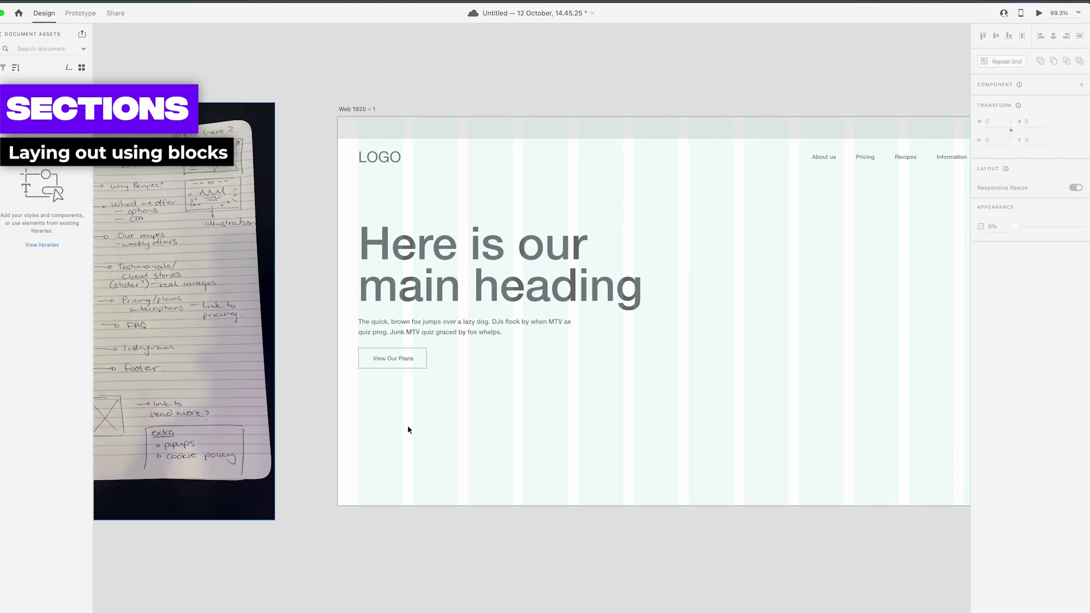
scroll(407, 425, down, 1)
drag(741, 302, 881, 443)
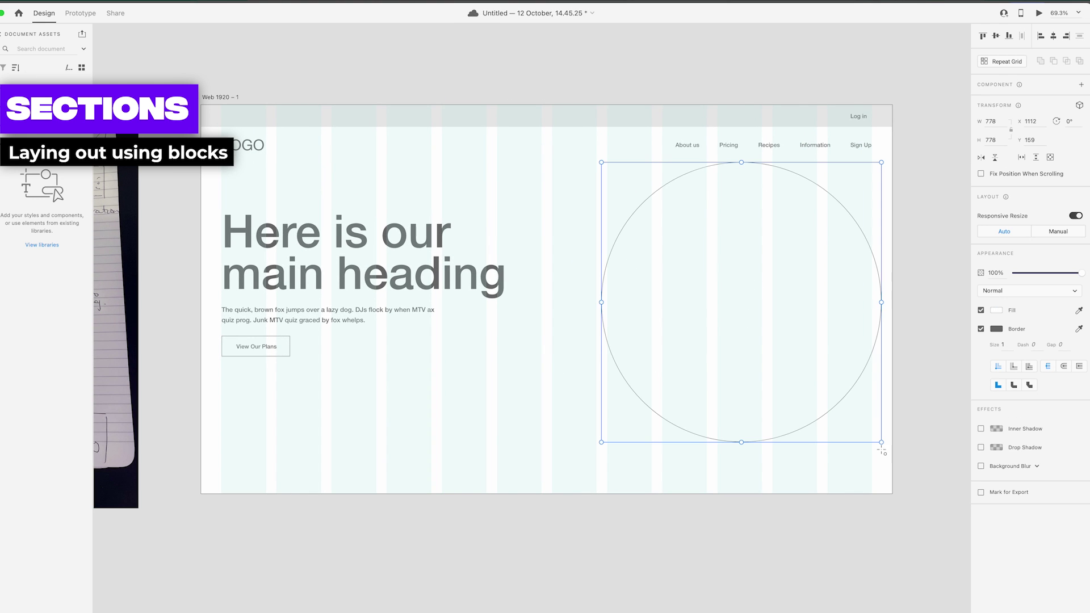
click(602, 119)
click(981, 329)
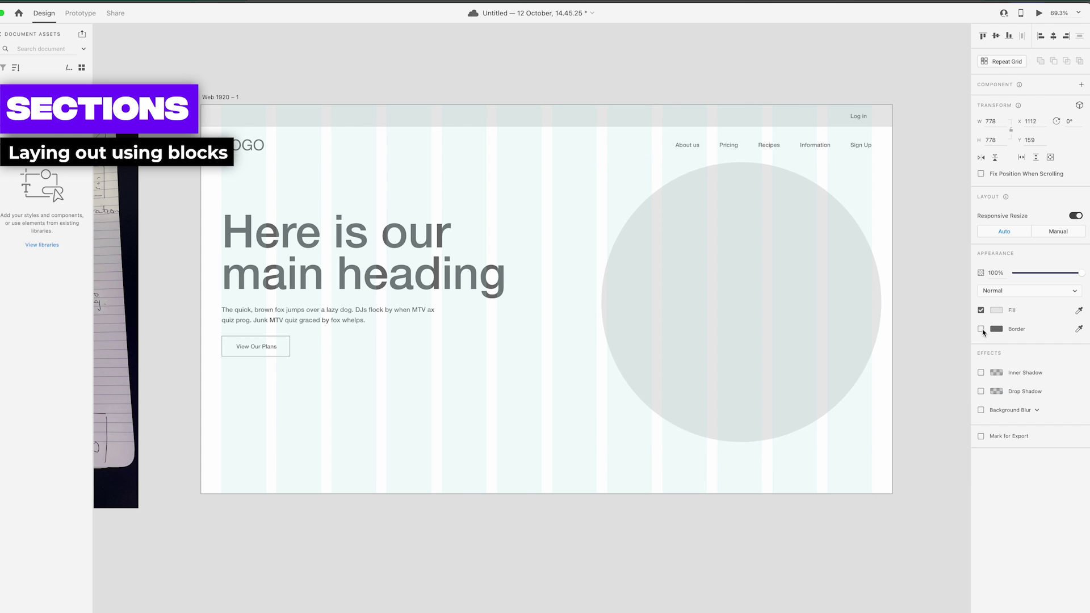
- Shrink the hero circle to about 698 px in diameter and reposition it at about X 1076, Y 242
drag(778, 317, 730, 327)
drag(832, 452, 804, 424)
drag(716, 350, 751, 370)
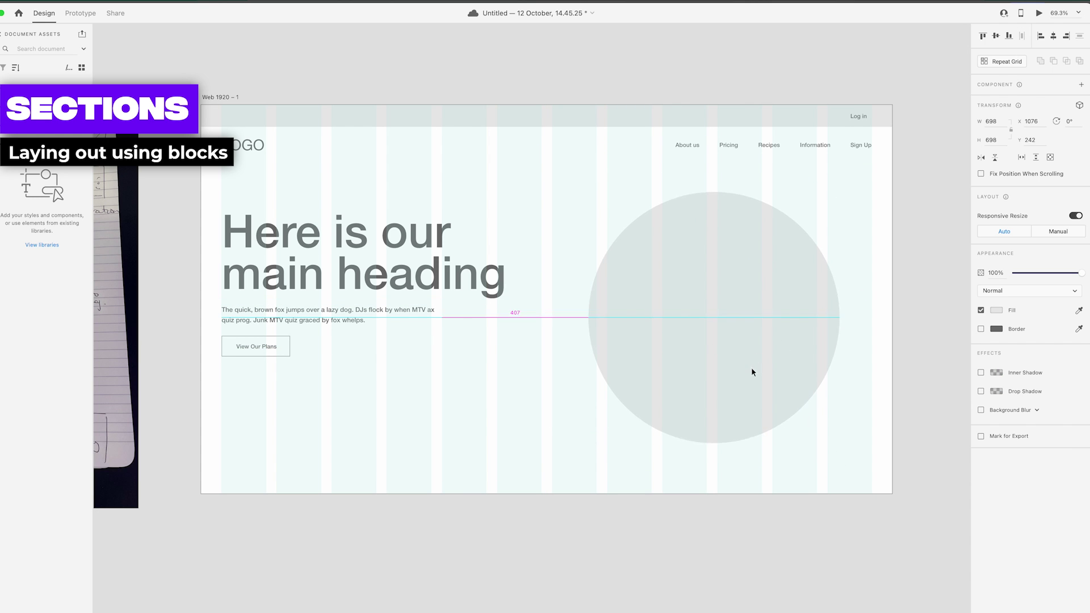
click(505, 361)
- Move the heading, paragraph and View Our Plans button down together to Y 364, level with the circle
drag(194, 221, 269, 353)
drag(284, 279, 284, 313)
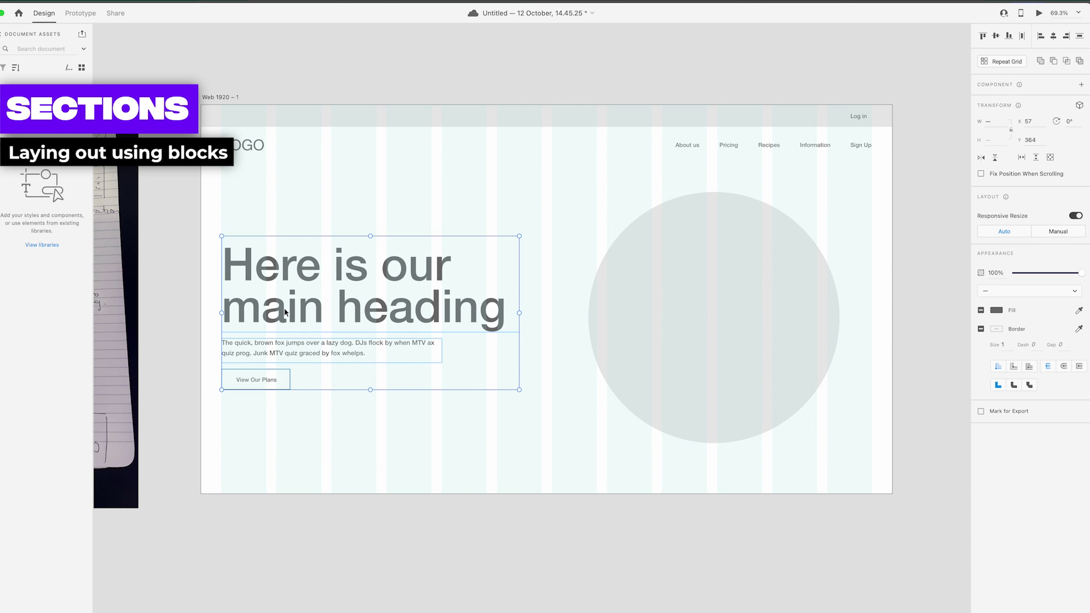
click(476, 204)
- Hide the layout grid on the Web 1920 – 1 artboard
click(221, 97)
click(983, 327)
click(941, 311)
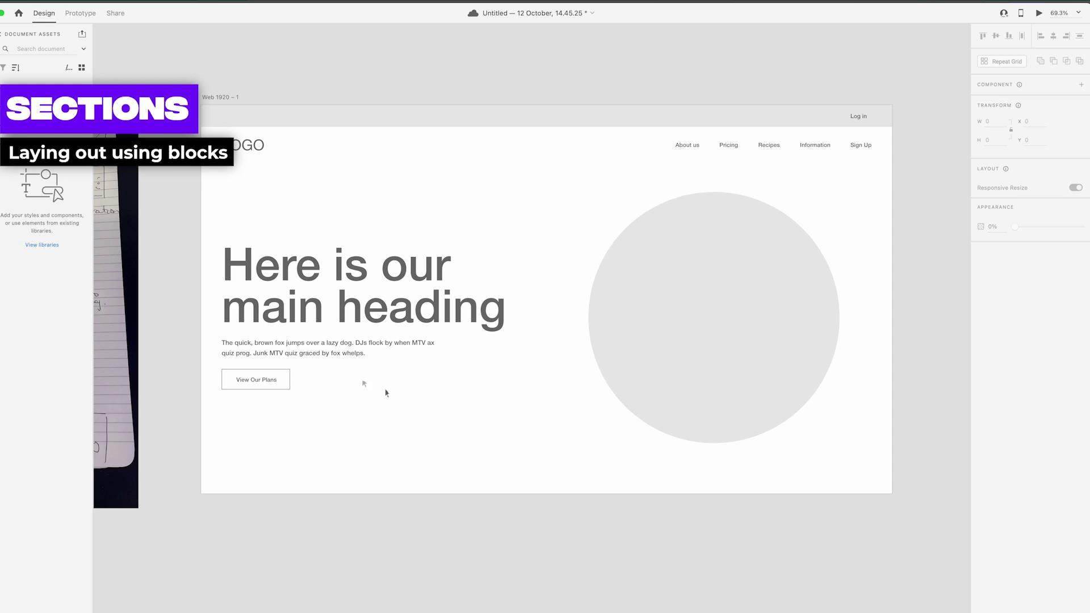
- Extend the Web 1920 – 1 artboard downward to make room for more sections below the hero
scroll(458, 423, right, 1)
click(458, 423)
scroll(458, 423, down, 3)
scroll(458, 423, down, 5)
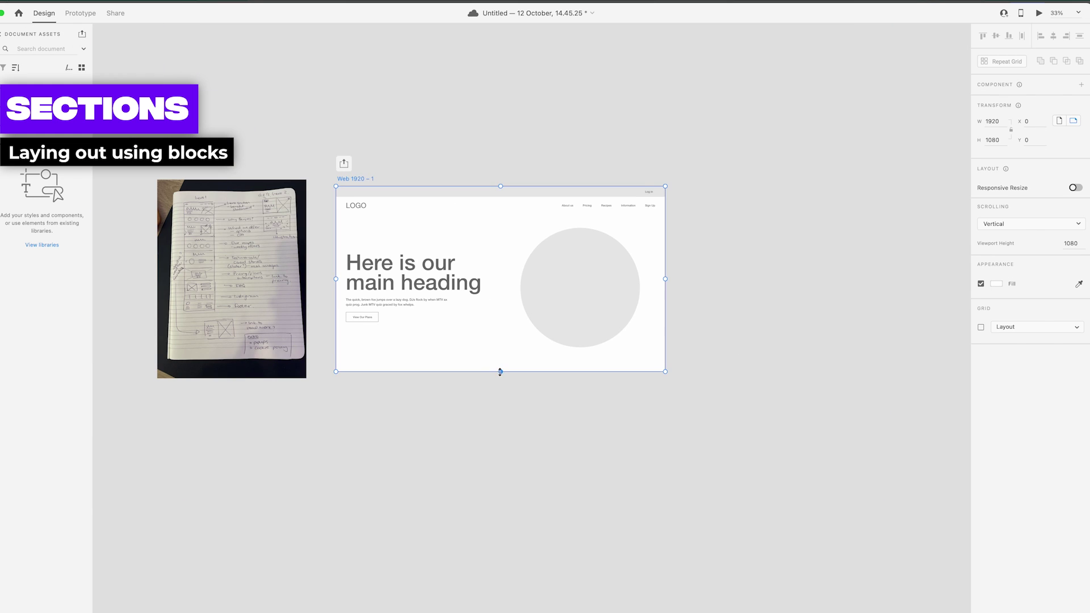
drag(500, 372, 500, 598)
click(745, 434)
- Copy the centred paragraph beneath the second and third circles in the Why Benjies? section
scroll(440, 335, up, 4)
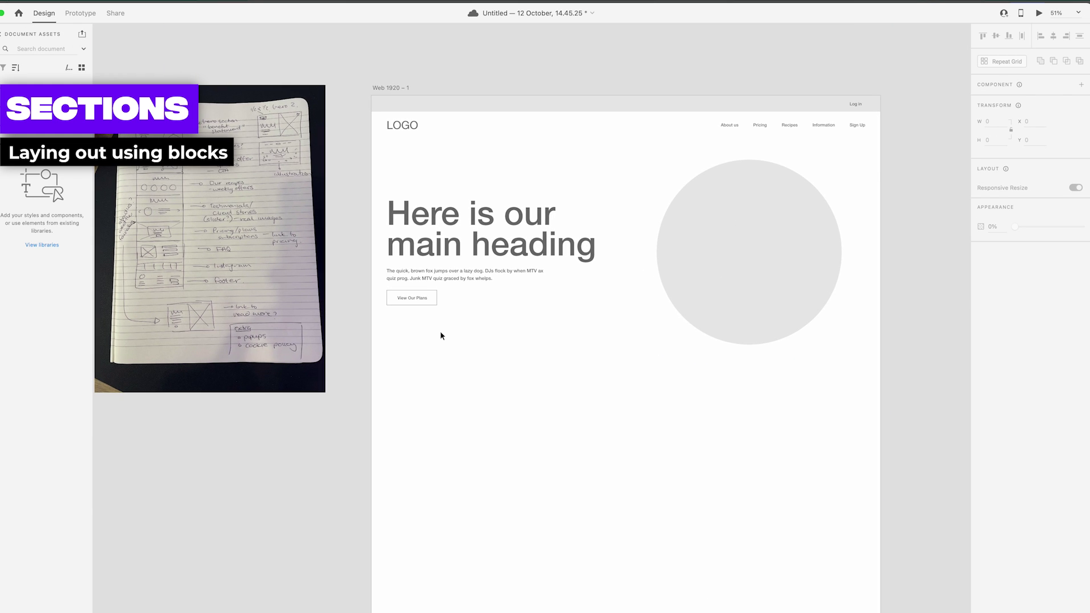
scroll(568, 340, down, 4)
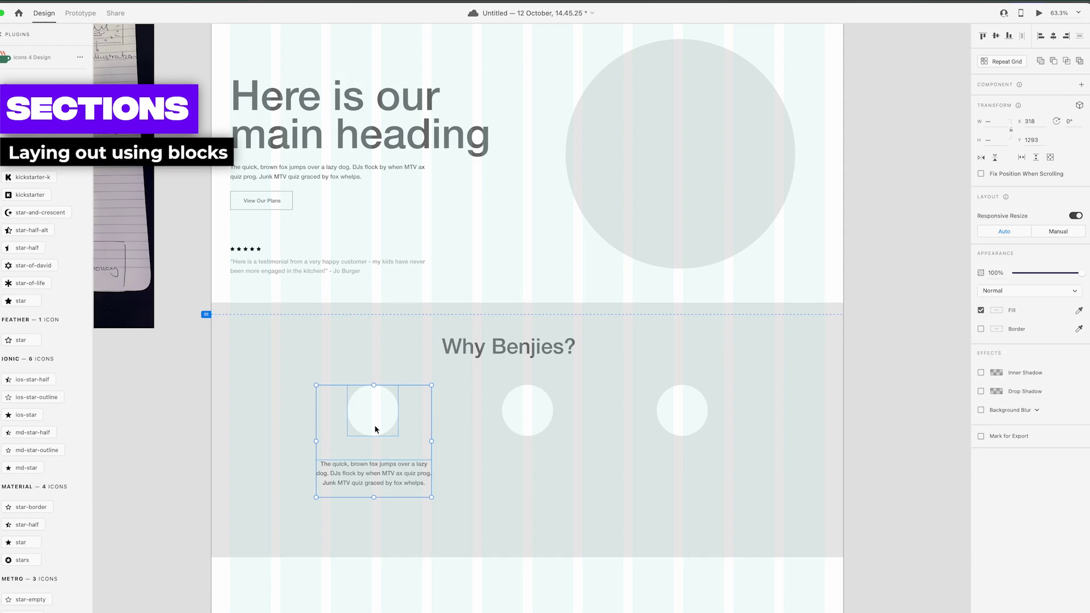
click(387, 521)
drag(386, 473, 690, 473)
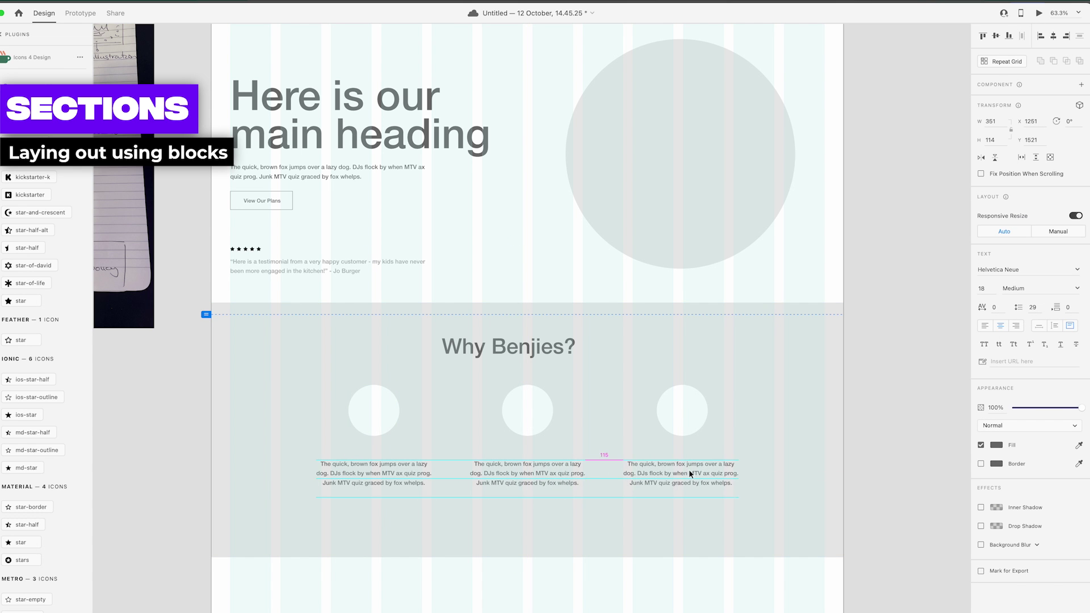
- Centre the third circle over its paragraph in the Why Benjies? section
shift+click(691, 419)
click(568, 468)
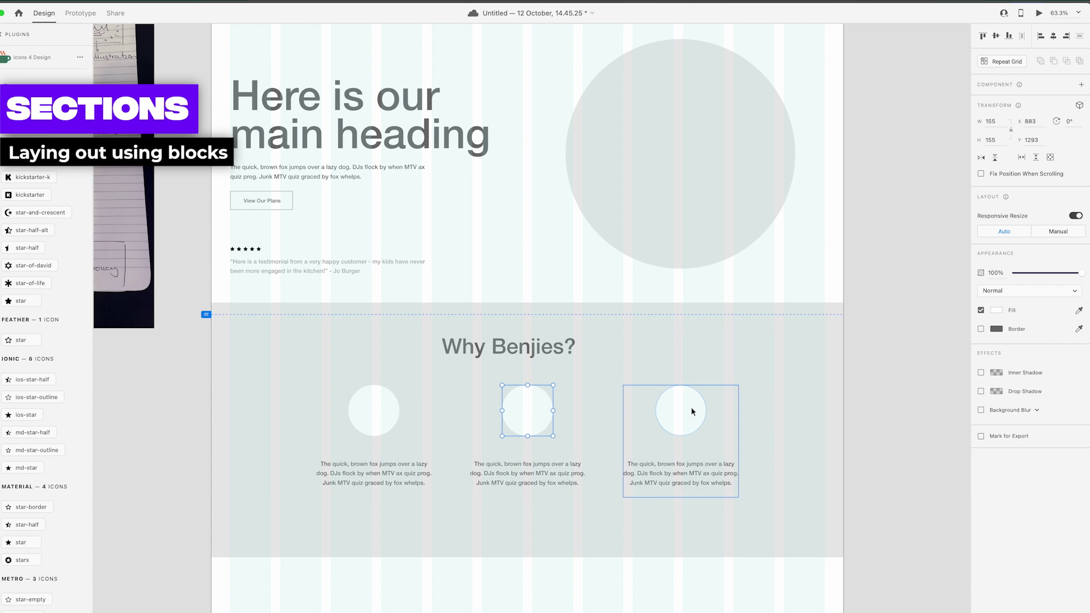
click(685, 409)
click(889, 422)
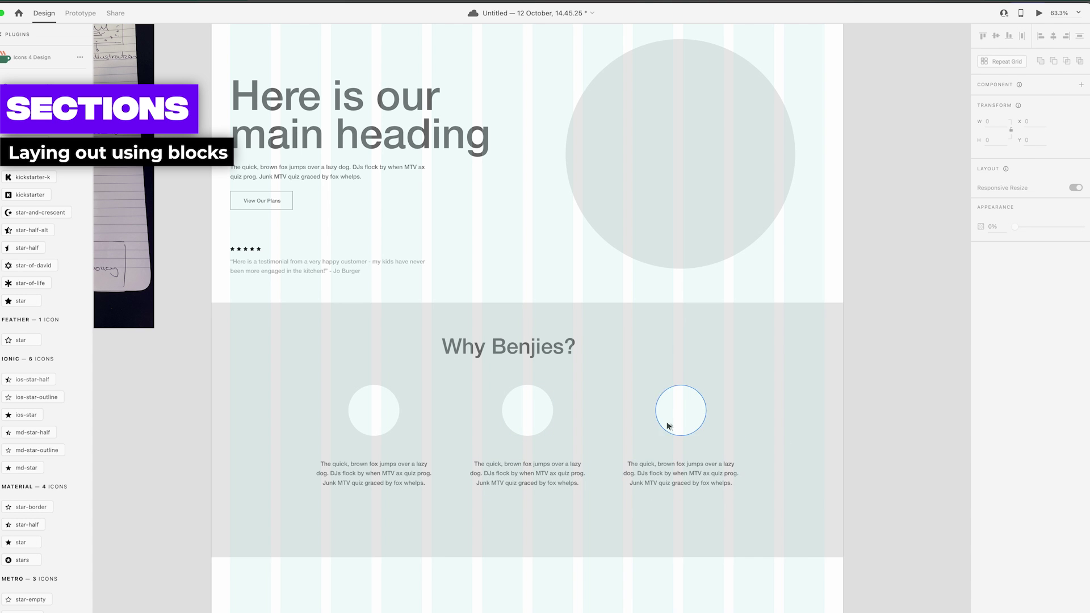
click(668, 427)
click(700, 489)
click(445, 455)
- Copy the Why Benjies? heading down between the circles and paragraphs and change the copy's text to "Reason"
drag(522, 344, 480, 431)
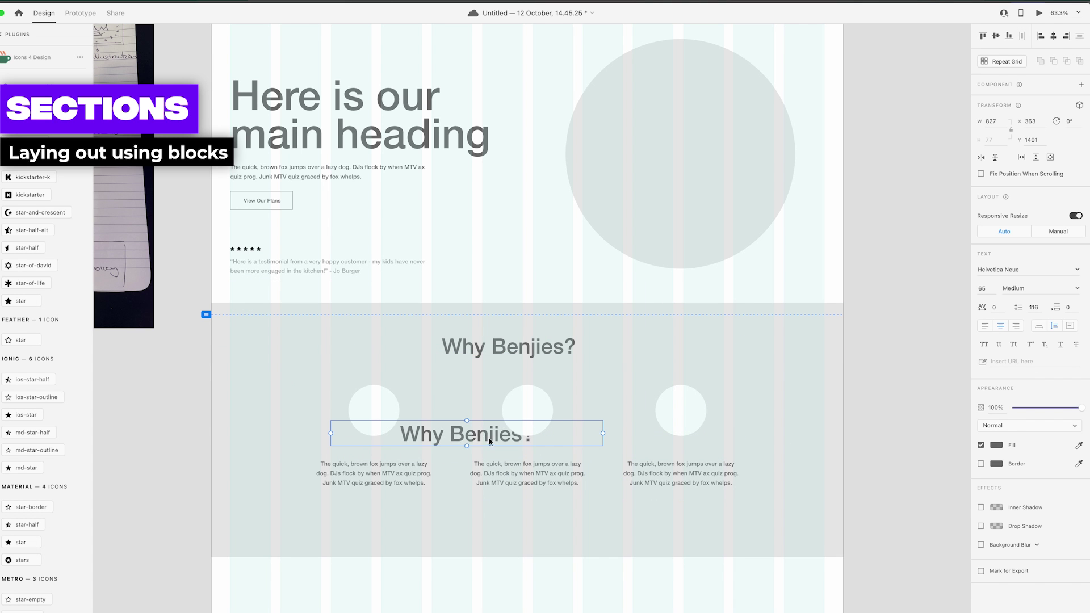
double_click(490, 442)
text(Reason)
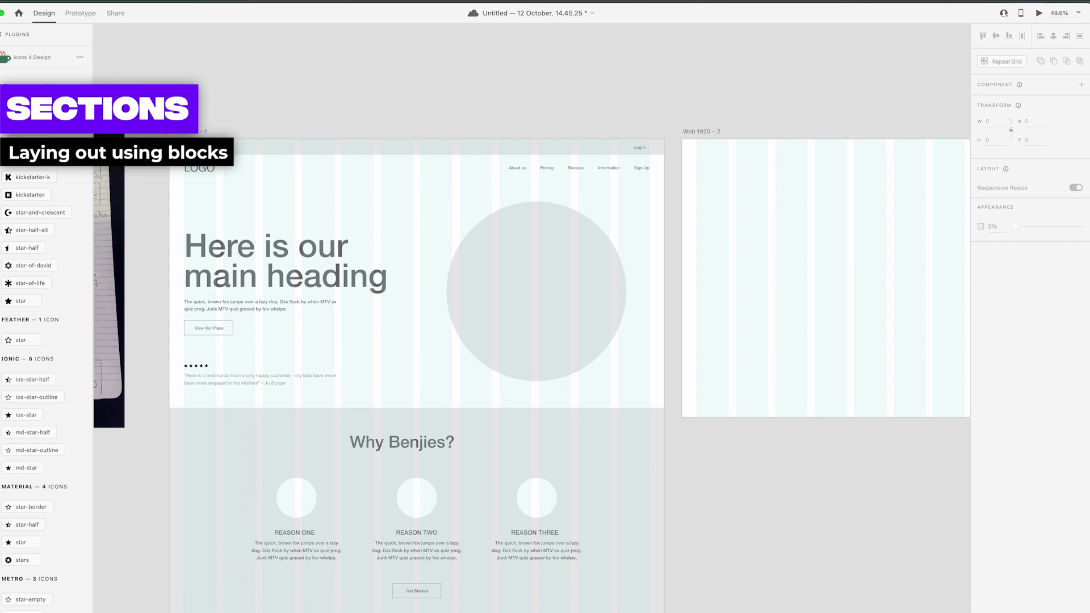
- Copy the logo and navigation links from the first artboard onto the Web 1920 – 2 artboard
click(568, 168)
scroll(758, 183, right, 10)
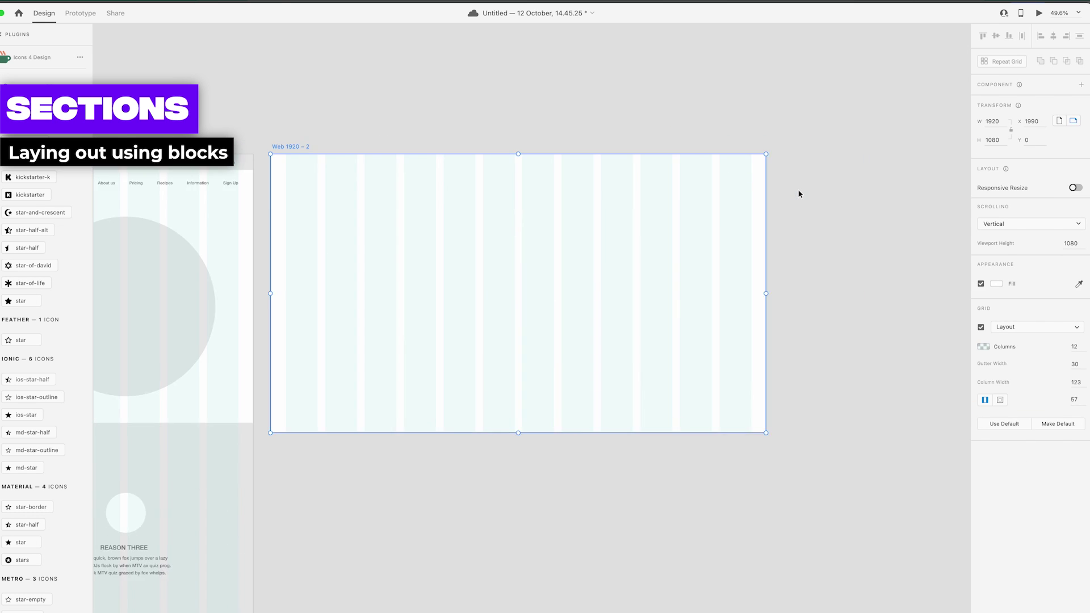
key(ctrl+v)
mouse_move(279, 172)
mouse_down()
mouse_move(740, 206)
mouse_move(732, 174)
mouse_up()
click(603, 142)
- Move the logo on the Web 1920 – 2 artboard to the centre of its header, at X 901
scroll(601, 142, left, 15)
scroll(603, 143, right, 15)
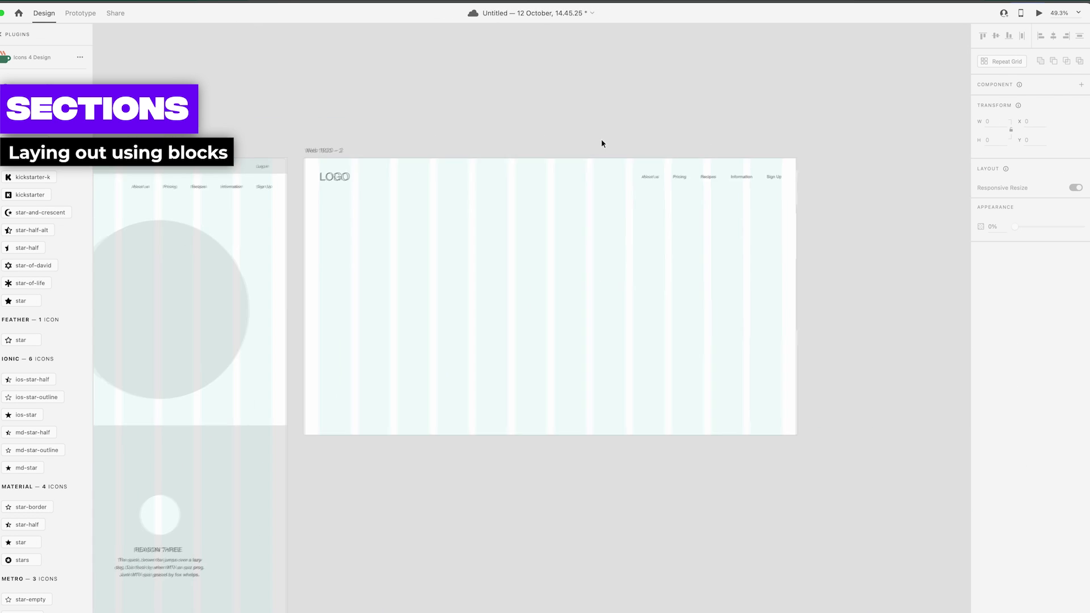
scroll(511, 159, left, 2)
drag(441, 168, 682, 172)
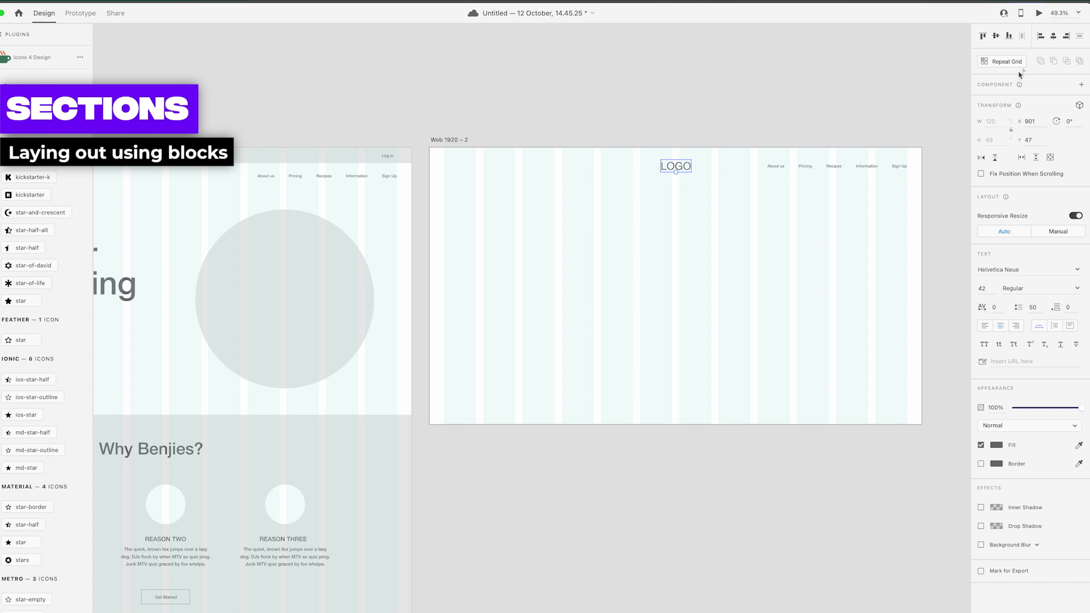
- Draw a borderless light grey rectangle about 847 × 834 px in the empty area below the Why Benjies? section
scroll(529, 387, down, 5)
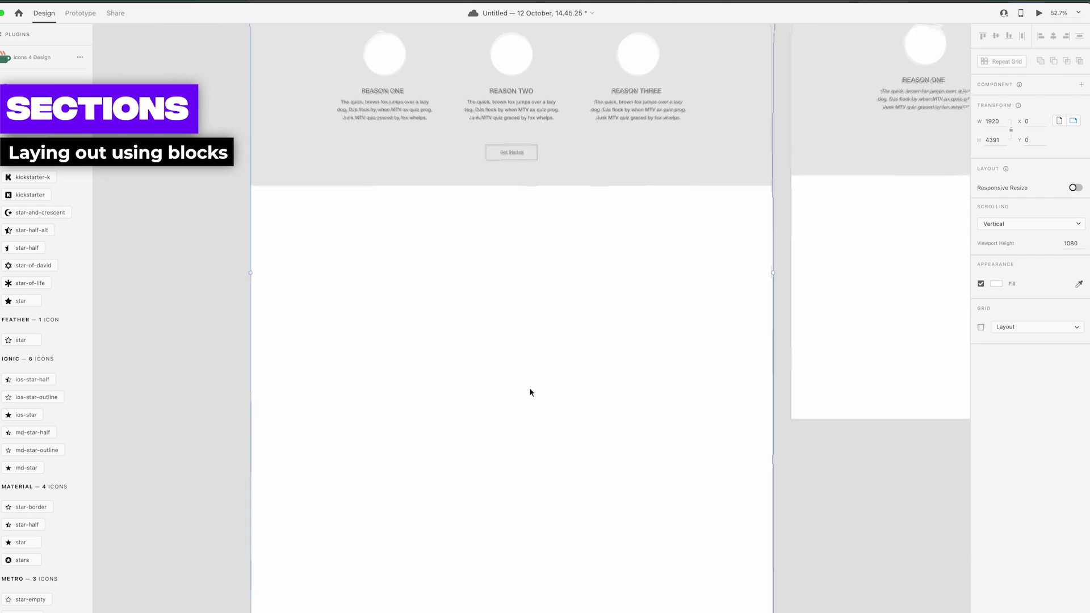
scroll(529, 387, up, 4)
drag(617, 128, 610, 327)
drag(266, 390, 489, 397)
click(531, 527)
- Show the layout grid on the first artboard and shift and narrow the new grey rectangle to suit its columns
click(671, 279)
click(982, 329)
drag(608, 333, 571, 334)
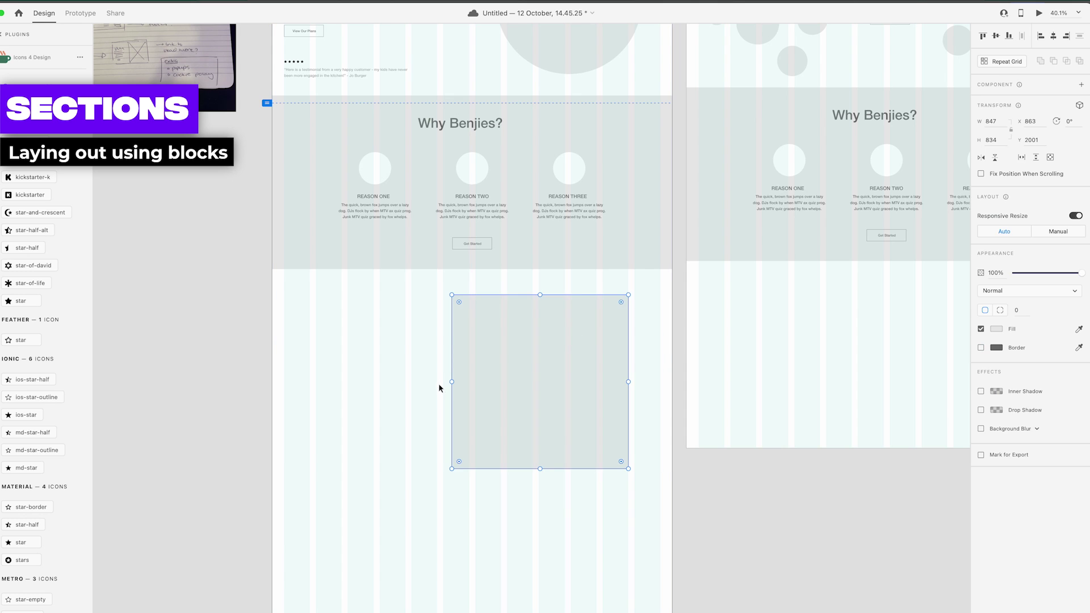
drag(452, 382, 476, 380)
click(382, 375)
- Copy the Why Benjies? heading beside the grey rectangle, left-align it and narrow its text box to 582 px
drag(479, 123, 421, 335)
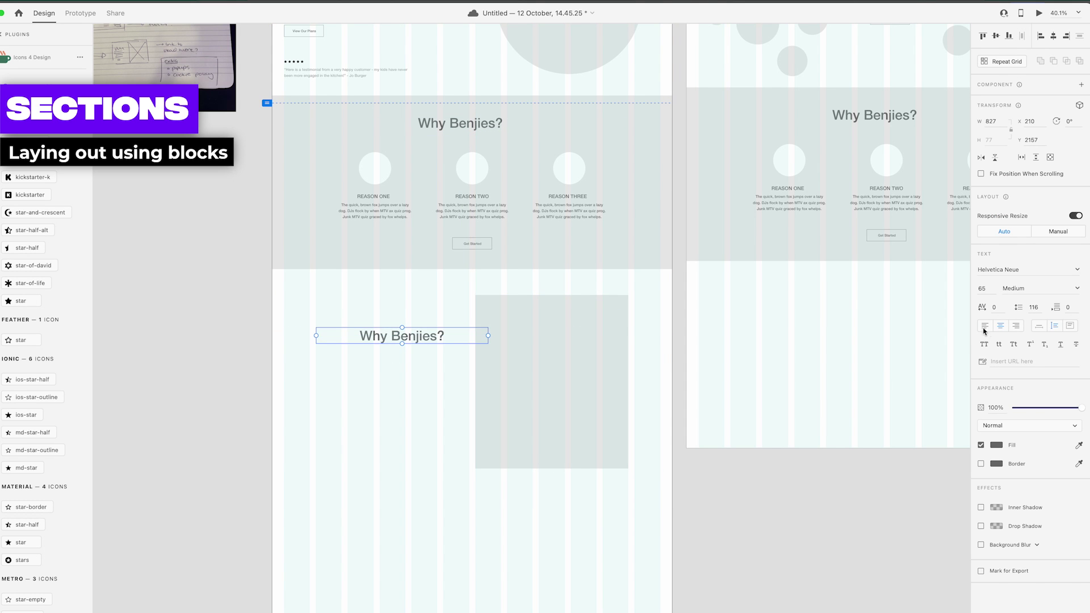
drag(488, 336, 441, 336)
click(455, 322)
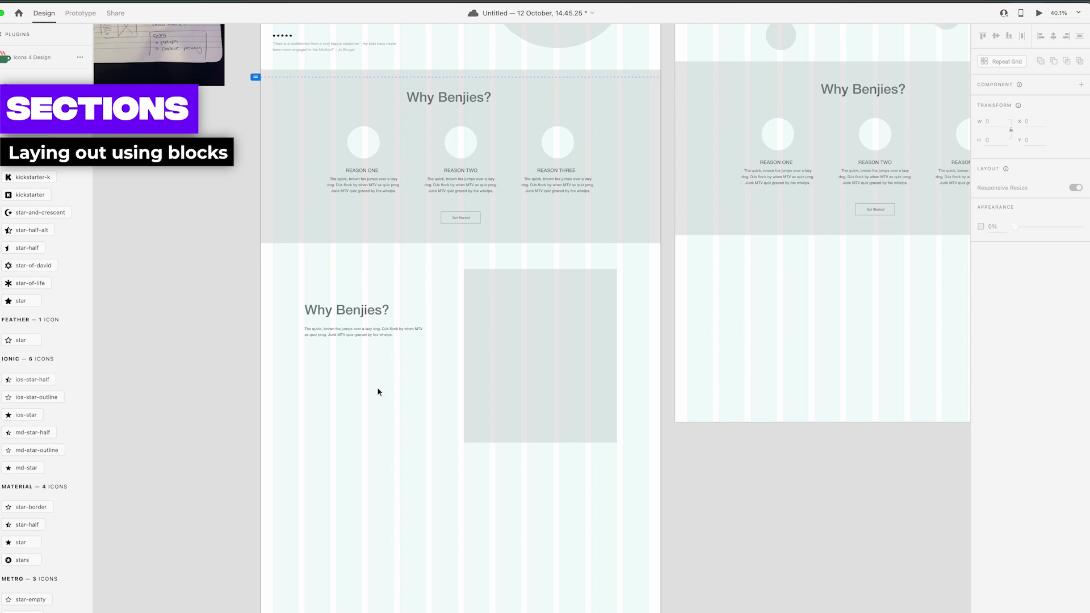
- Change the copied heading beside the grey rectangle to "What’s inside?"
scroll(369, 363, up, 3)
double_click(340, 296)
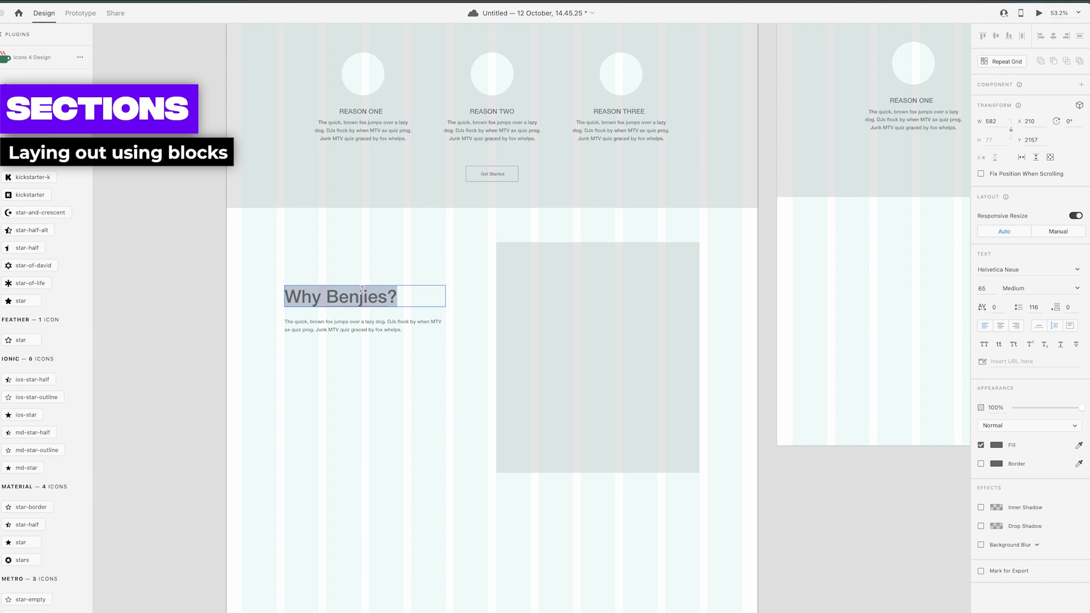
text(What’s inside?)
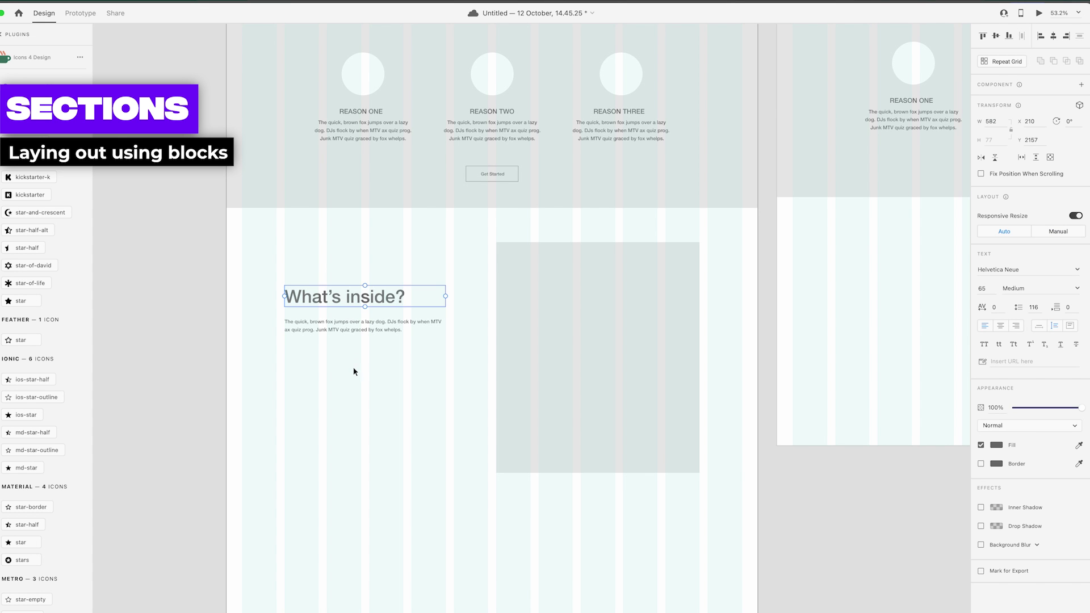
click(391, 402)
- Fill the paragraph below the What’s inside? heading with Lorem Ipsum placeholder text
scroll(391, 402, up, 5)
scroll(392, 407, down, 7)
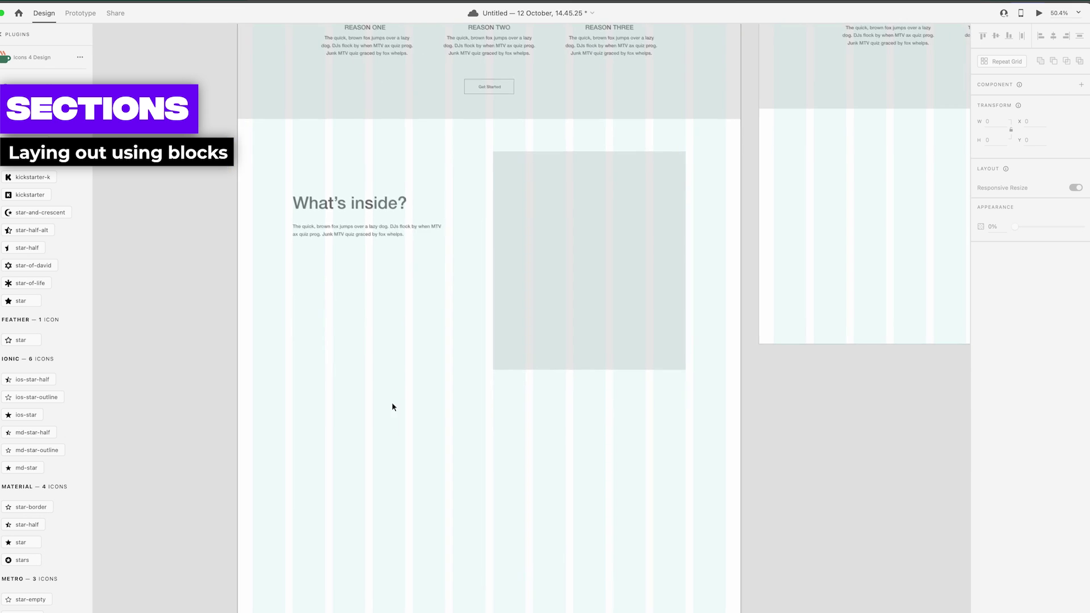
scroll(392, 402, up, 3)
click(326, 287)
click(100, 1)
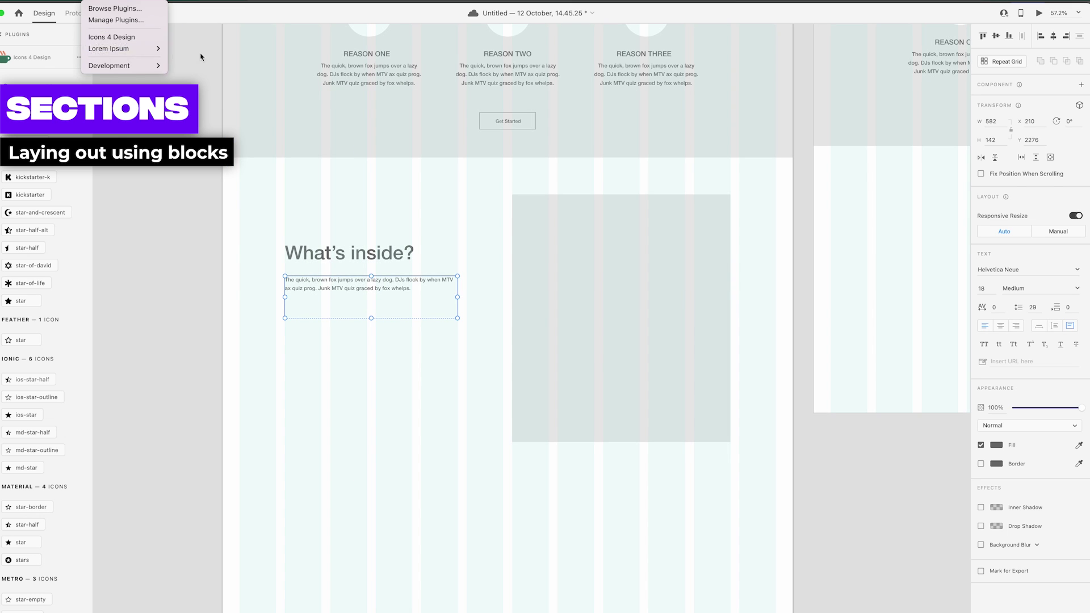
mouse_move(114, 49)
click(218, 70)
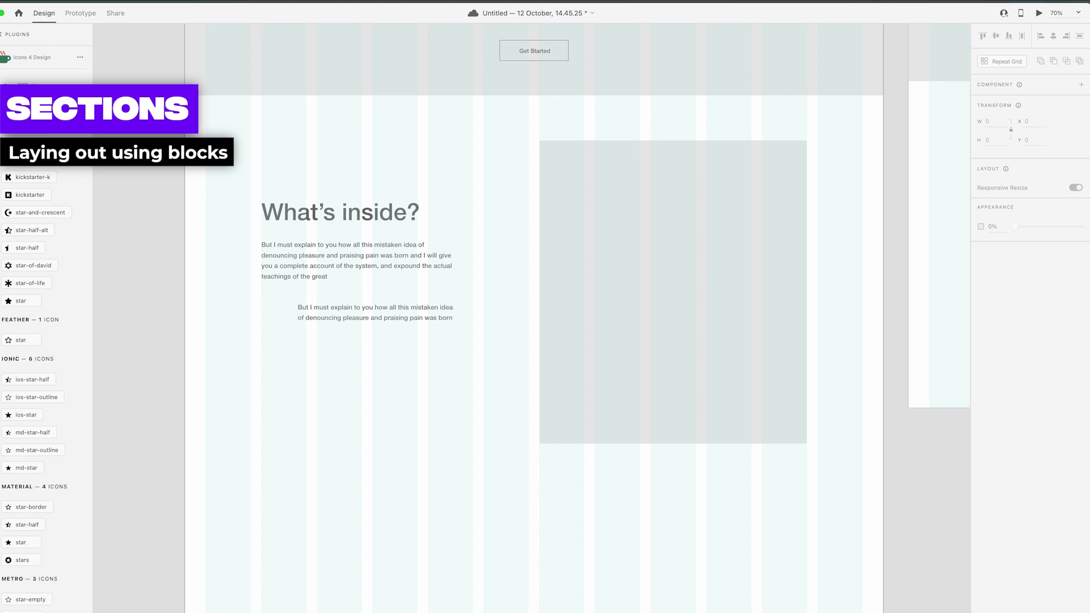
- Move the 36 × 36 px carrot icon from the first artboard's corner to the start of the short indented paragraph under What’s inside?
key(BackSpace)
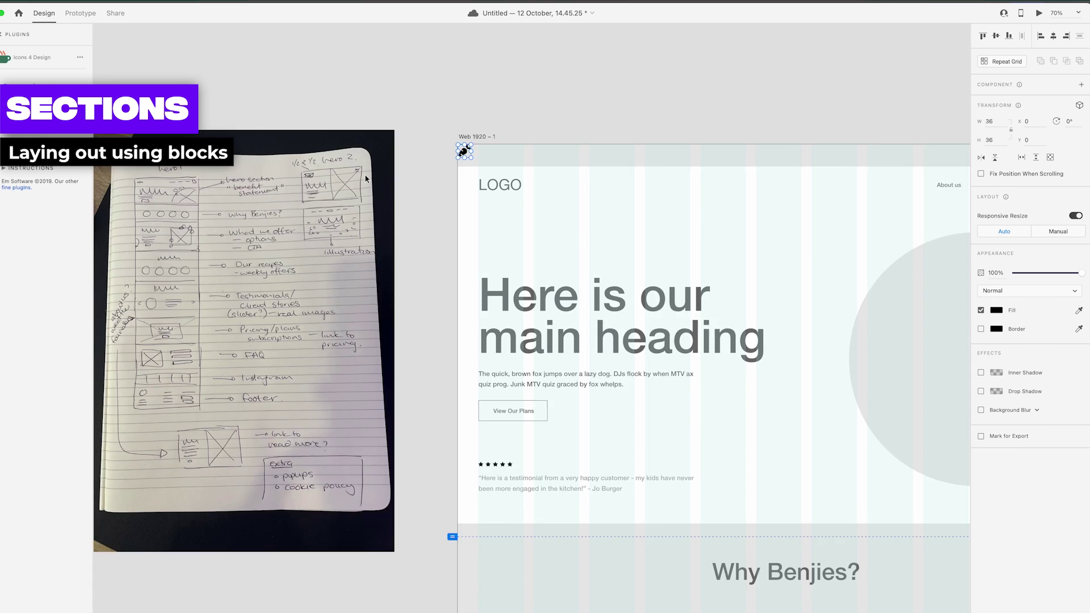
scroll(534, 318, up, 5)
click(533, 335)
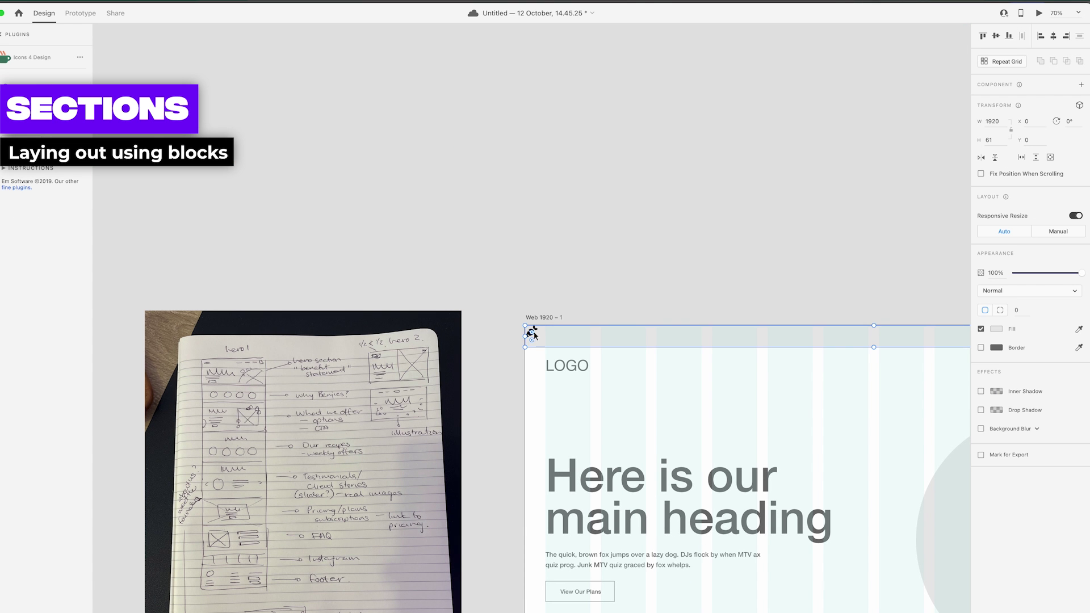
click(533, 334)
key(Delete)
scroll(597, 314, down, 18)
scroll(452, 285, up, 5)
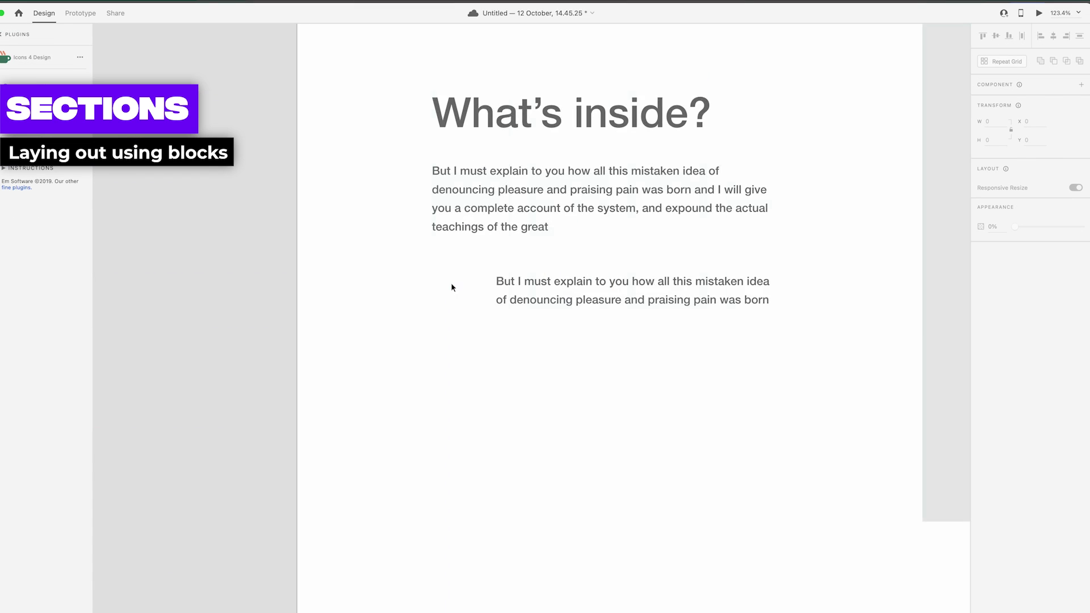
key(super+v)
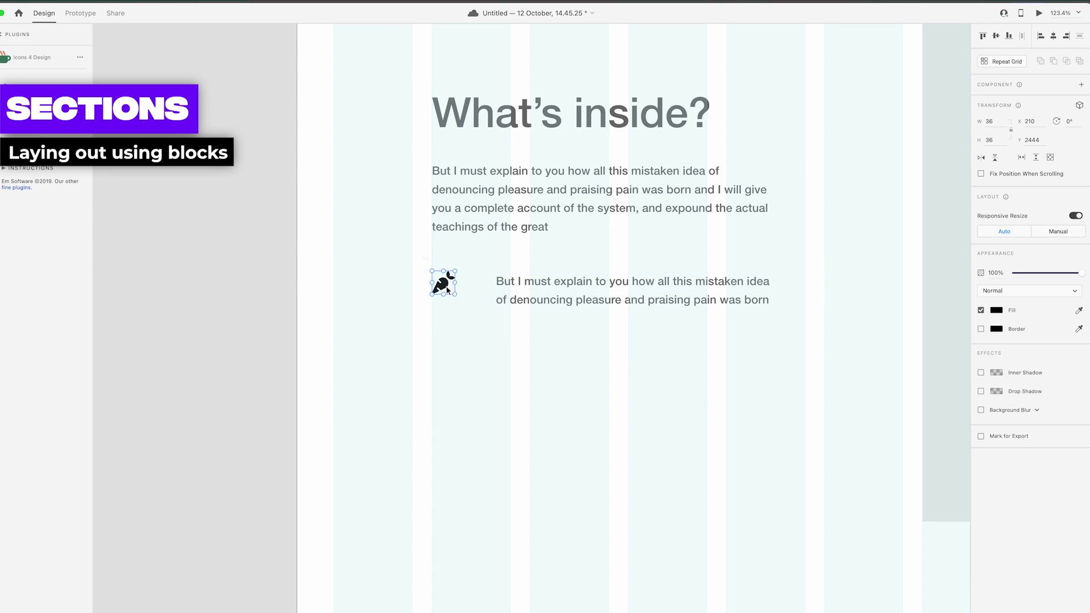
- Duplicate the carrot icon and its short paragraph below to build up the What’s inside? list
drag(526, 280, 445, 349)
shift+click(446, 286)
alt+drag(445, 349, 446, 376)
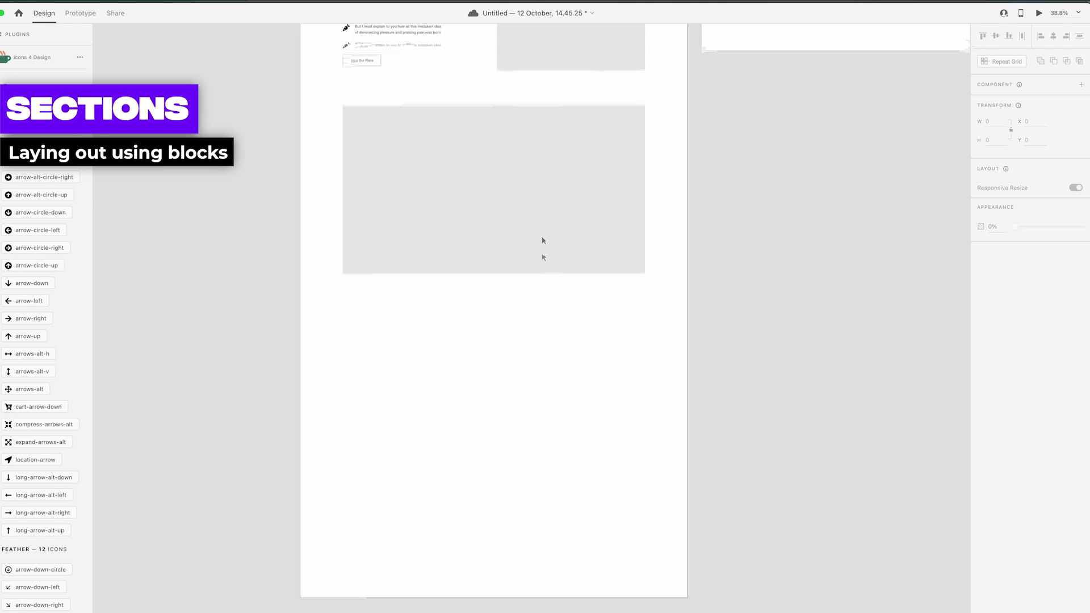
- Extend the bottom of the first artboard well below the wide grey rectangle
scroll(540, 237, up, 10)
scroll(540, 238, down, 7)
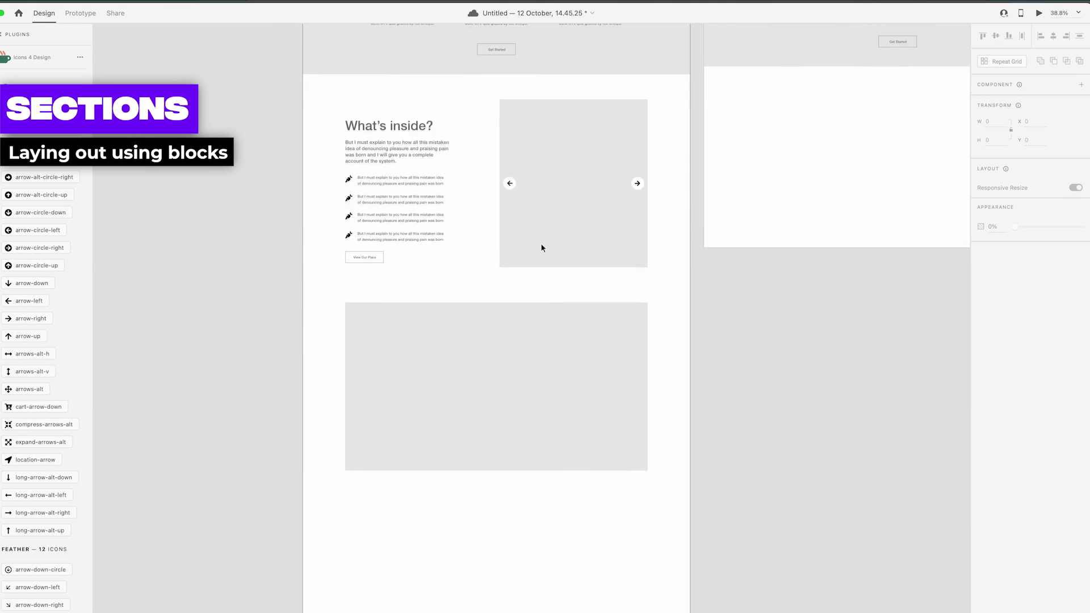
scroll(541, 248, down, 5)
double_click(511, 430)
scroll(511, 431, down, 3)
drag(482, 348, 482, 592)
click(734, 261)
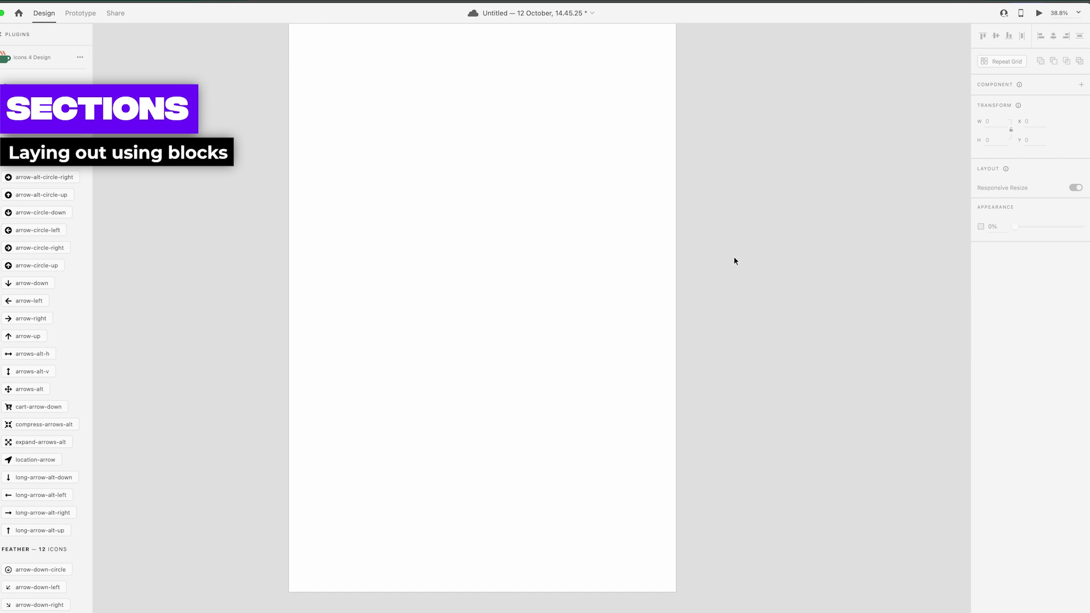
scroll(734, 261, up, 5)
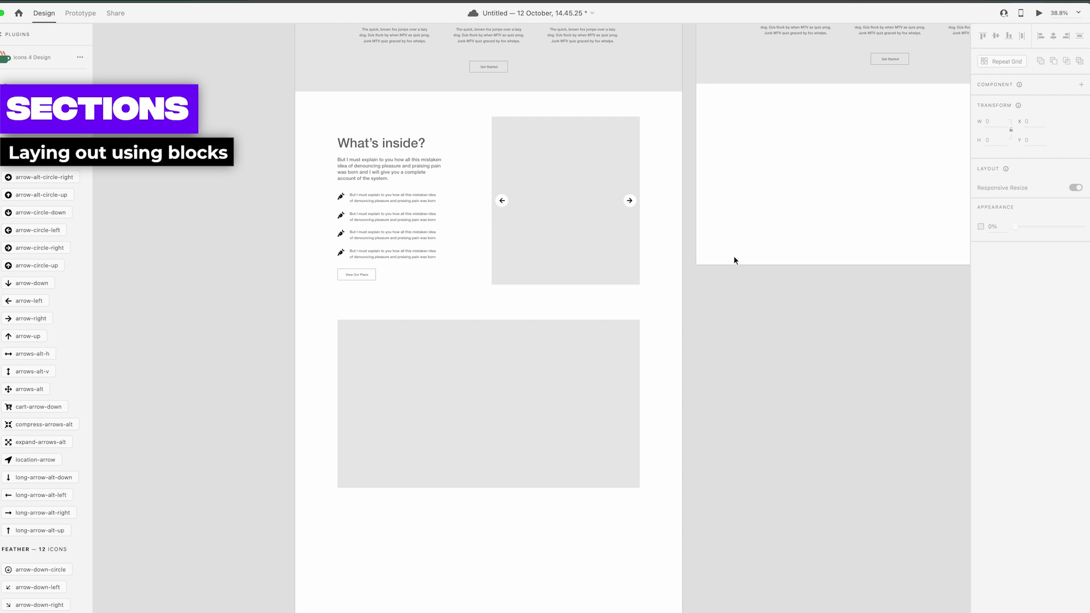
- Stretch the lower grey rectangle across the artboard's full width and place a copied section heading in it reading “This Week’s Recipes”
click(516, 385)
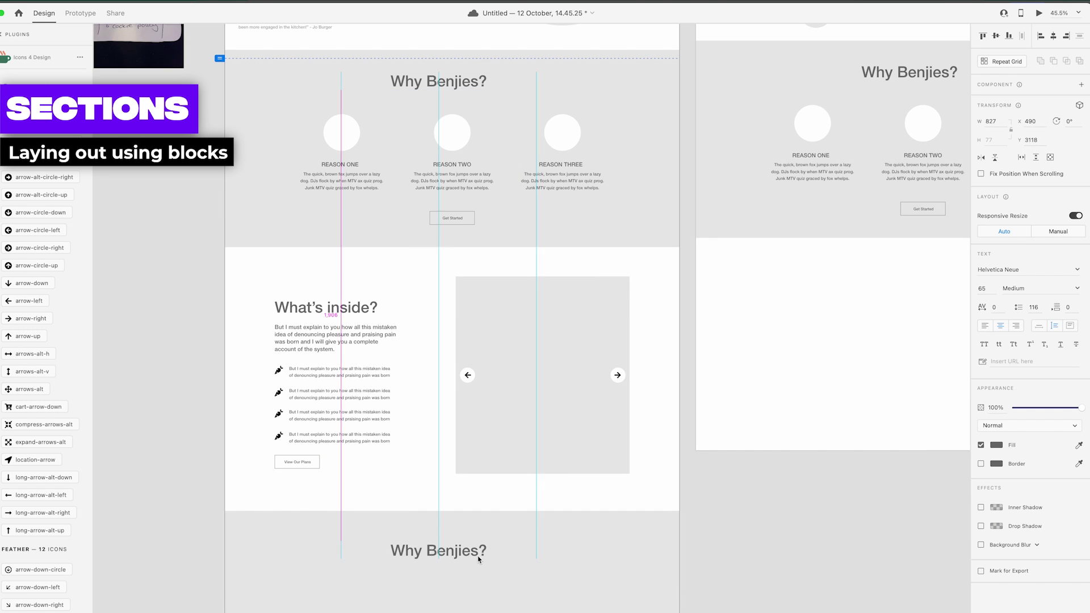
drag(478, 560, 478, 558)
scroll(478, 557, down, 4)
double_click(469, 406)
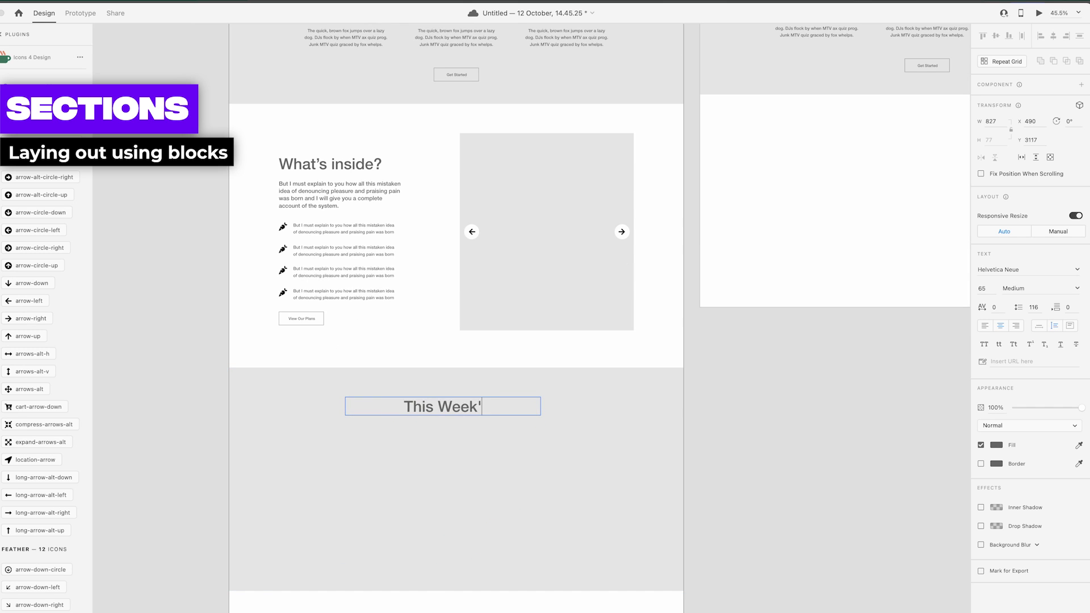
click(465, 348)
click(734, 355)
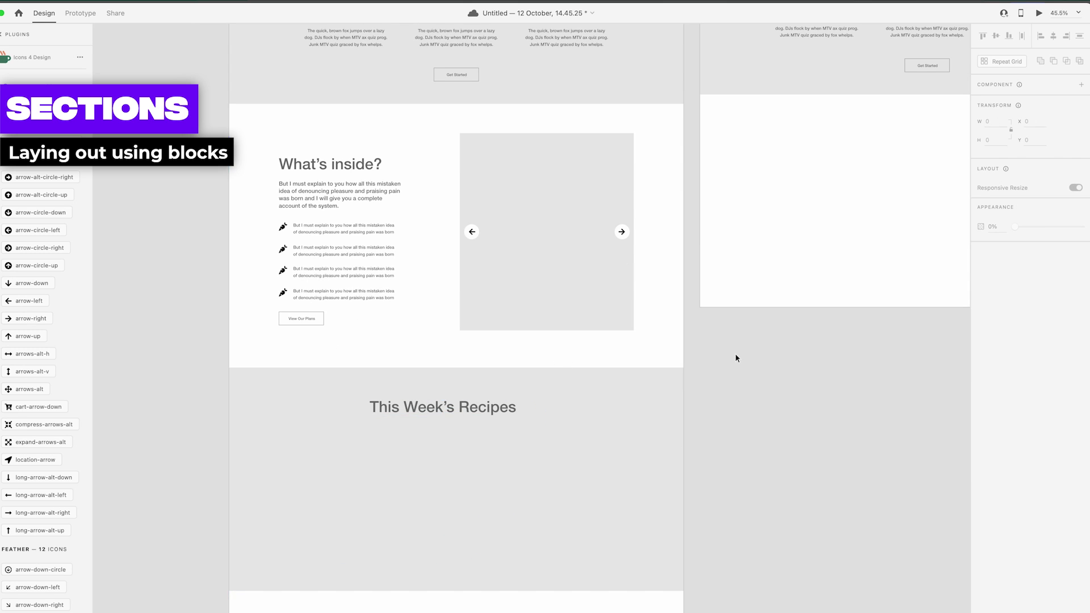
scroll(734, 356, up, 3)
scroll(734, 355, down, 3)
scroll(489, 268, down, 3)
drag(550, 122, 427, 464)
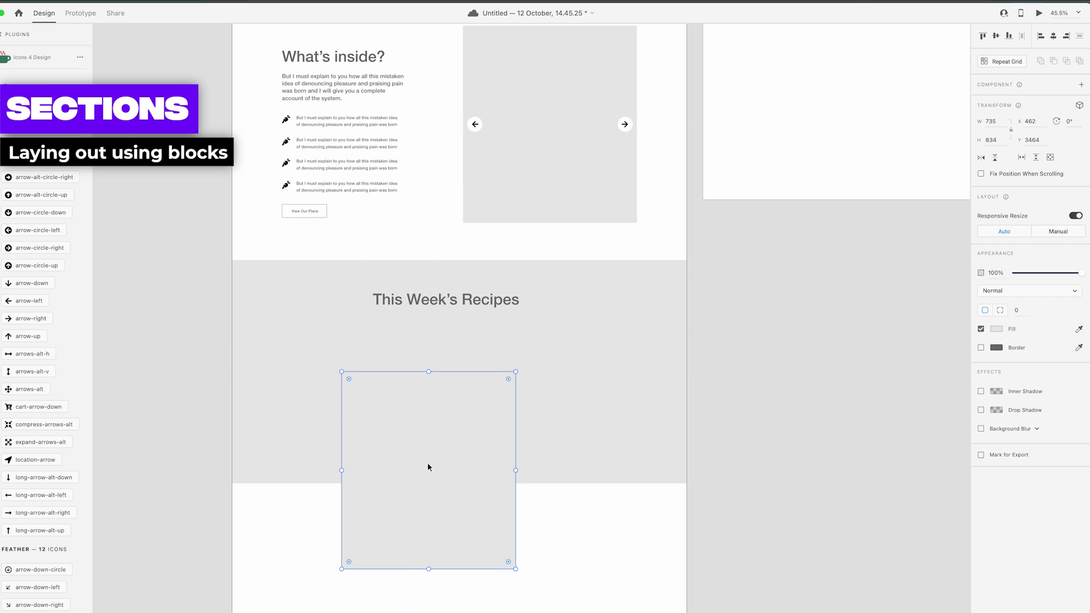
key(Delete)
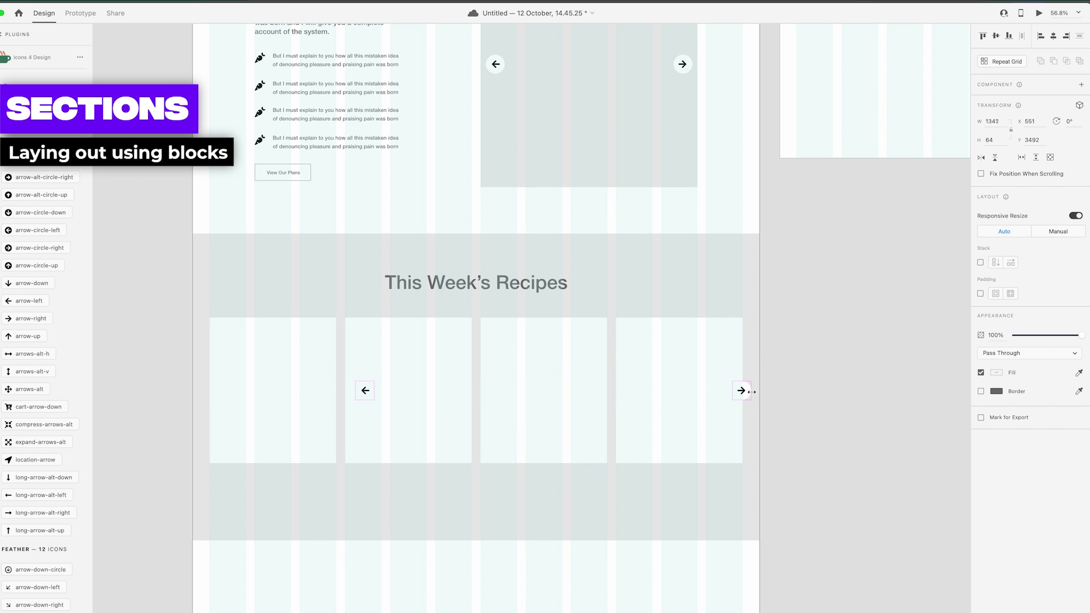
- Widen the carousel arrow pair so the arrows sit on the outer edges of the recipe card row
drag(354, 391, 200, 390)
click(523, 507)
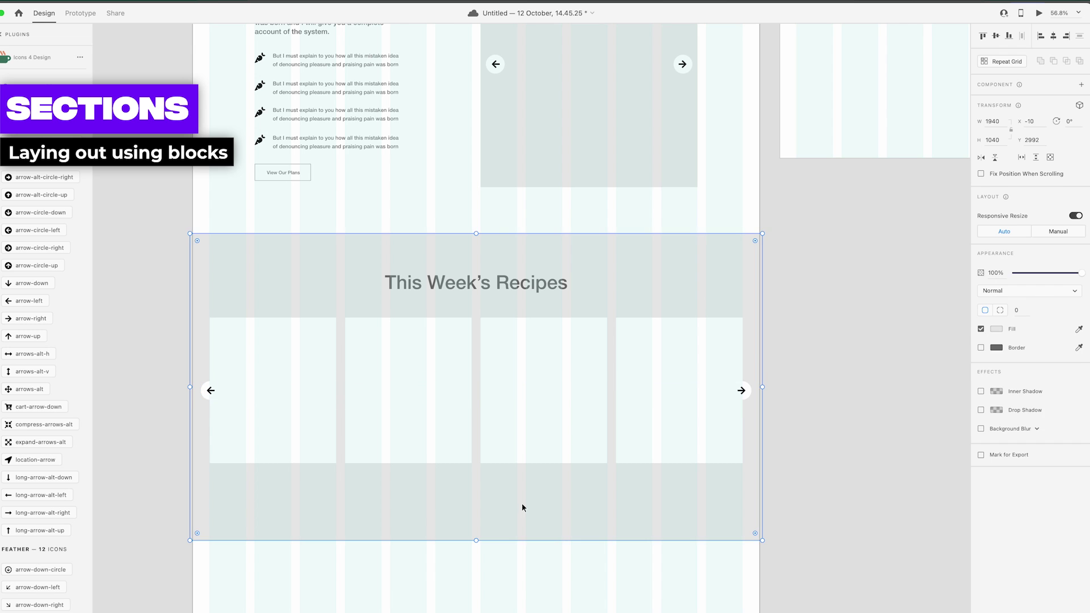
click(750, 391)
- Make all four white recipe cards taller and lower the carousel arrows to the cards' vertical middle
click(724, 358)
shift+click(559, 366)
shift+click(433, 370)
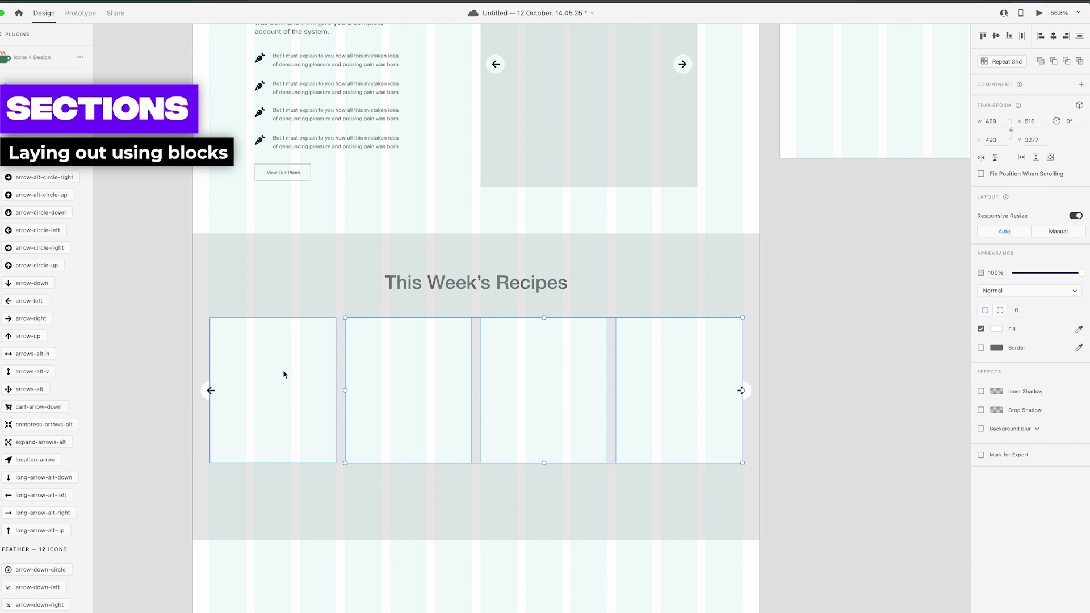
click(738, 216)
click(669, 417)
shift+click(539, 416)
shift+click(412, 414)
shift+click(292, 415)
drag(477, 463, 476, 490)
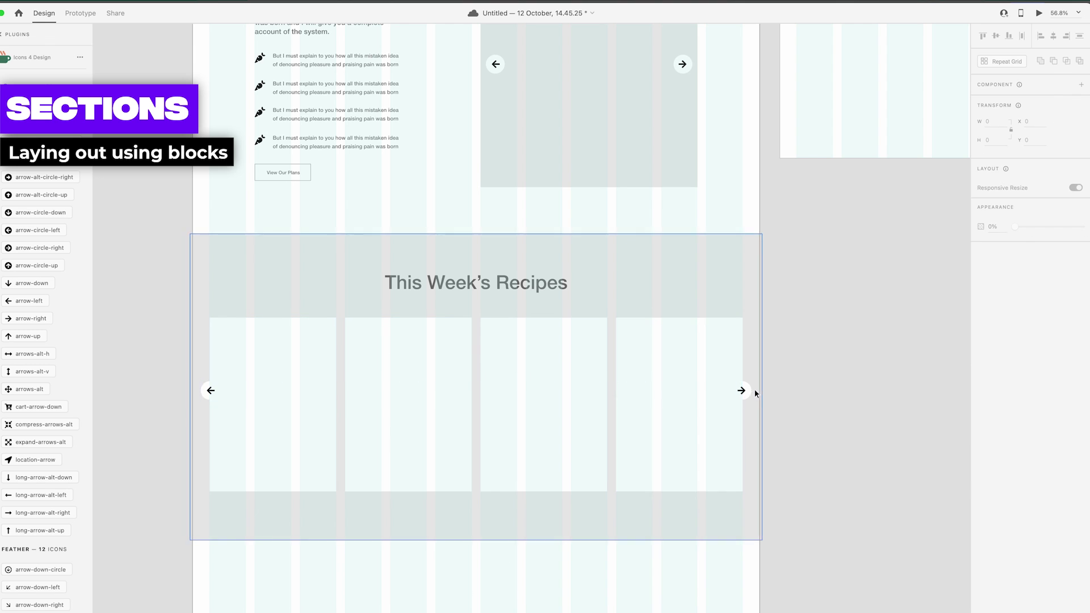
drag(744, 392, 743, 417)
key(Escape)
- Copy the REASON ONE label to the lower part of the first recipe card, left-aligned and reading “RECIPE TITLE”
scroll(452, 281, down, 1)
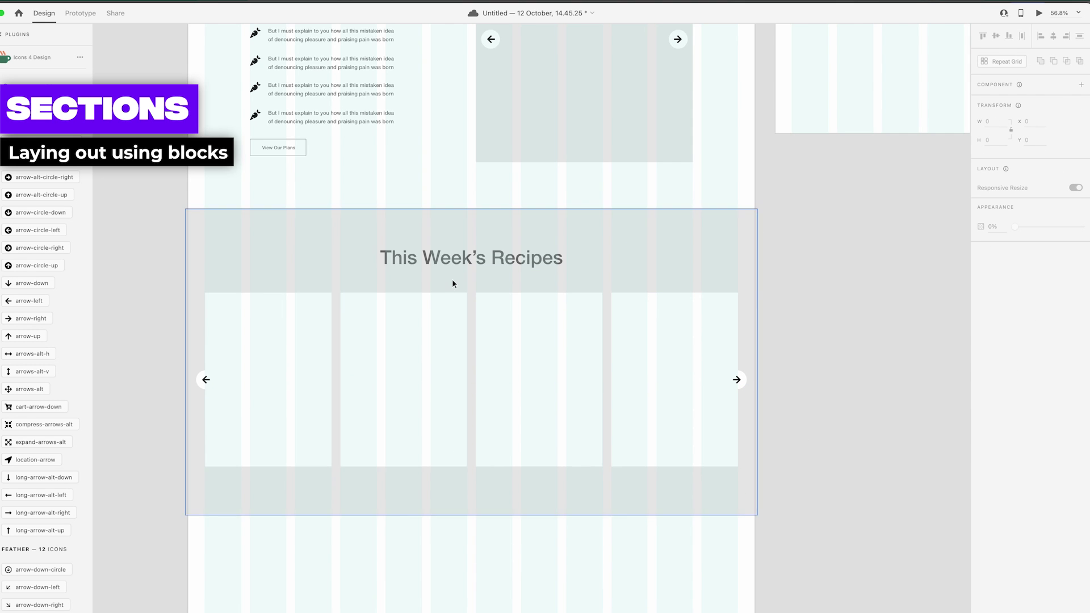
scroll(334, 123, up, 4)
scroll(321, 107, up, 4)
click(329, 103)
key(super+c)
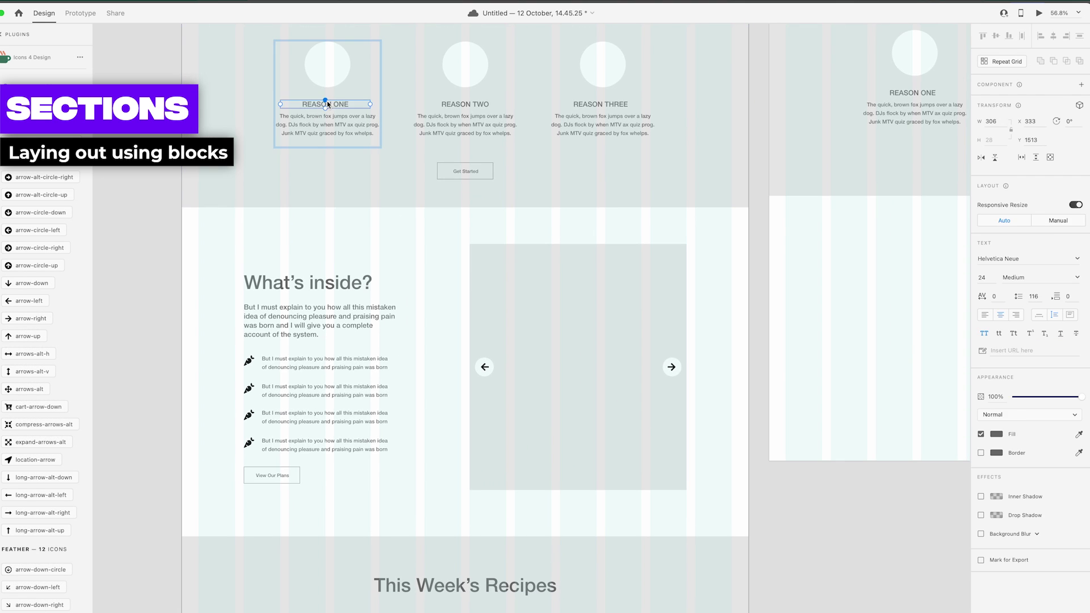
scroll(420, 243, down, 6)
key(super+v)
key(super+shift+l)
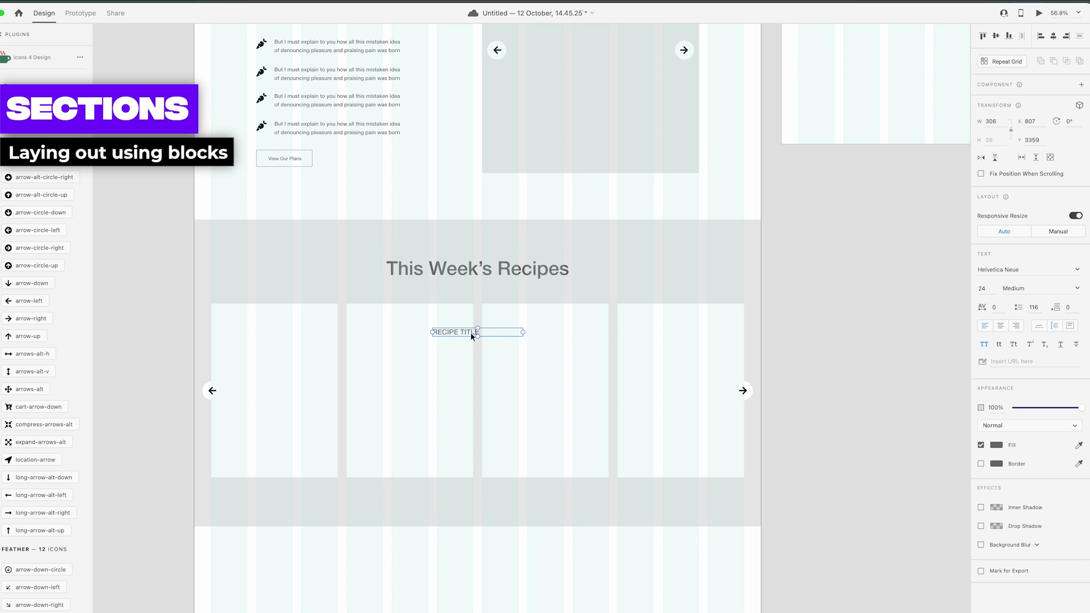
drag(248, 453, 376, 452)
key(Delete)
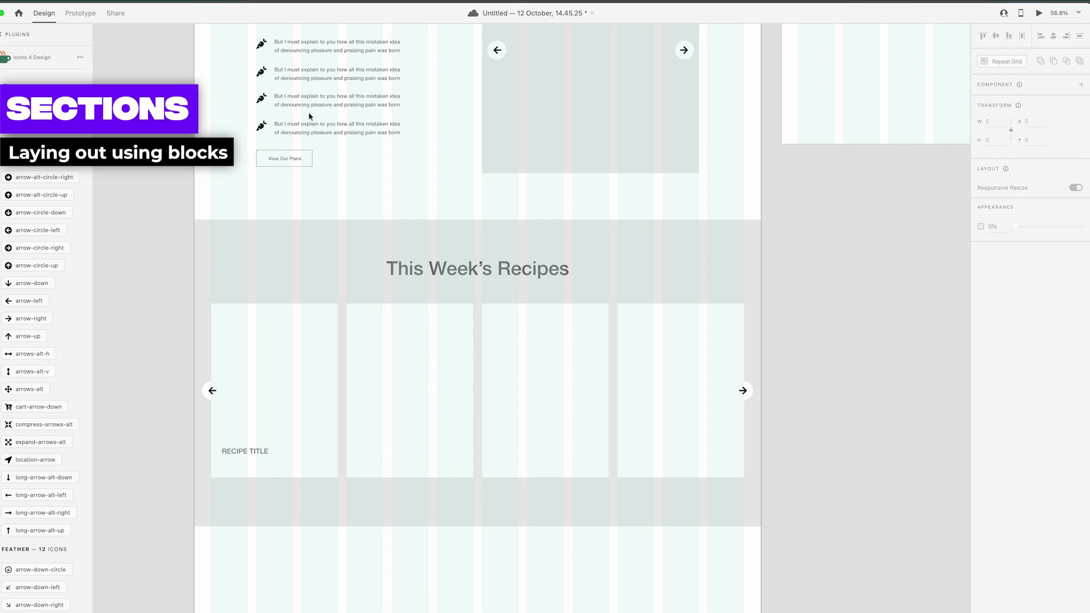
- Copy a list paragraph below the recipe title, change it to “A short recipe description goes here.” and align it with the title
drag(313, 101, 282, 469)
key(super+v)
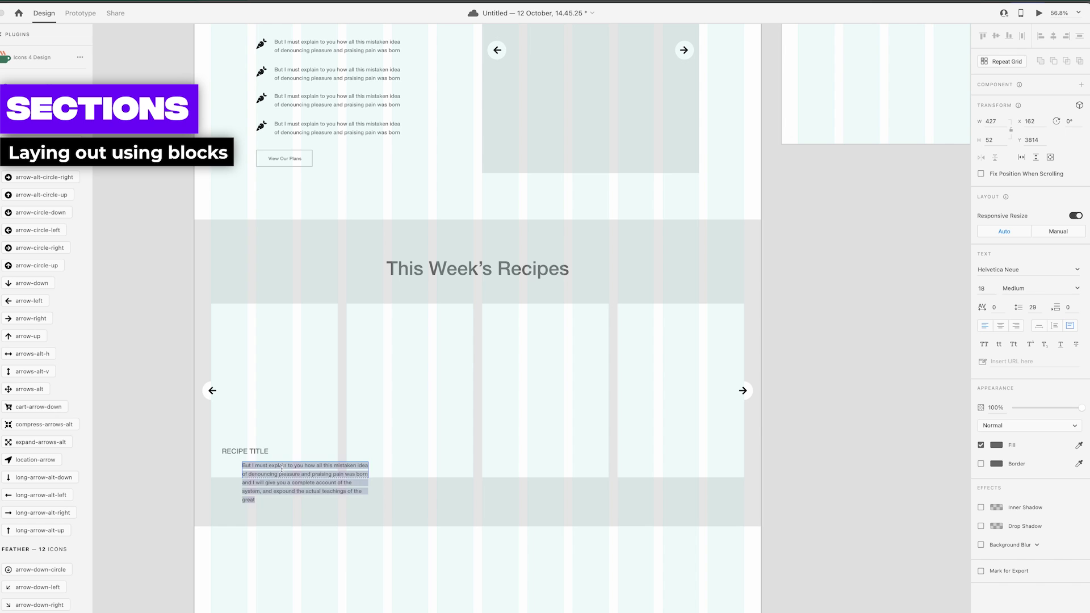
text(A short recipe description goes here.)
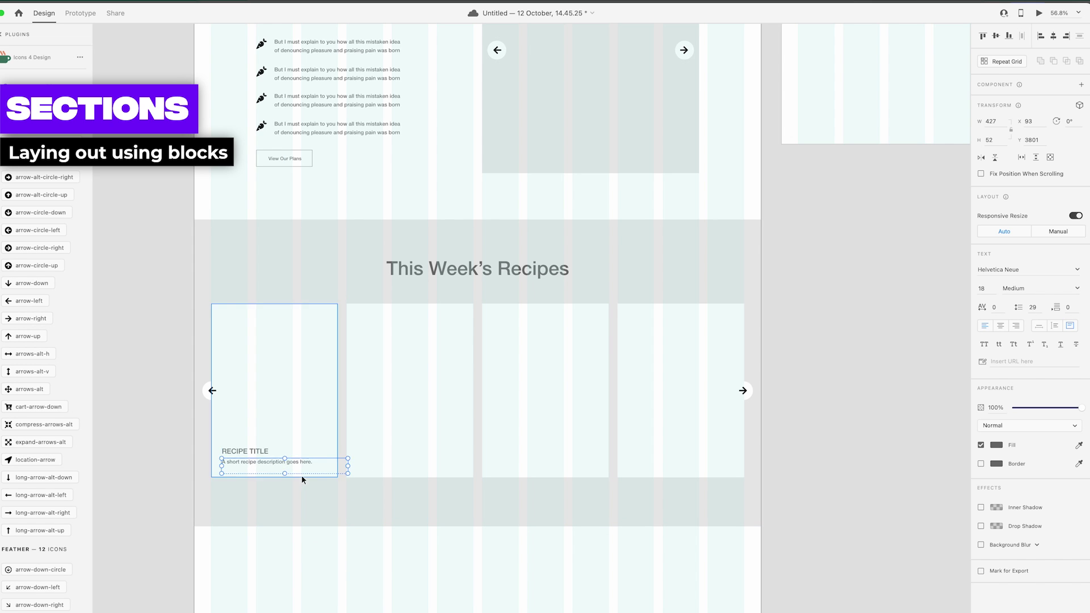
click(307, 492)
- Narrow the recipe description to fit the first card and copy the title and description pair across to another card
click(267, 451)
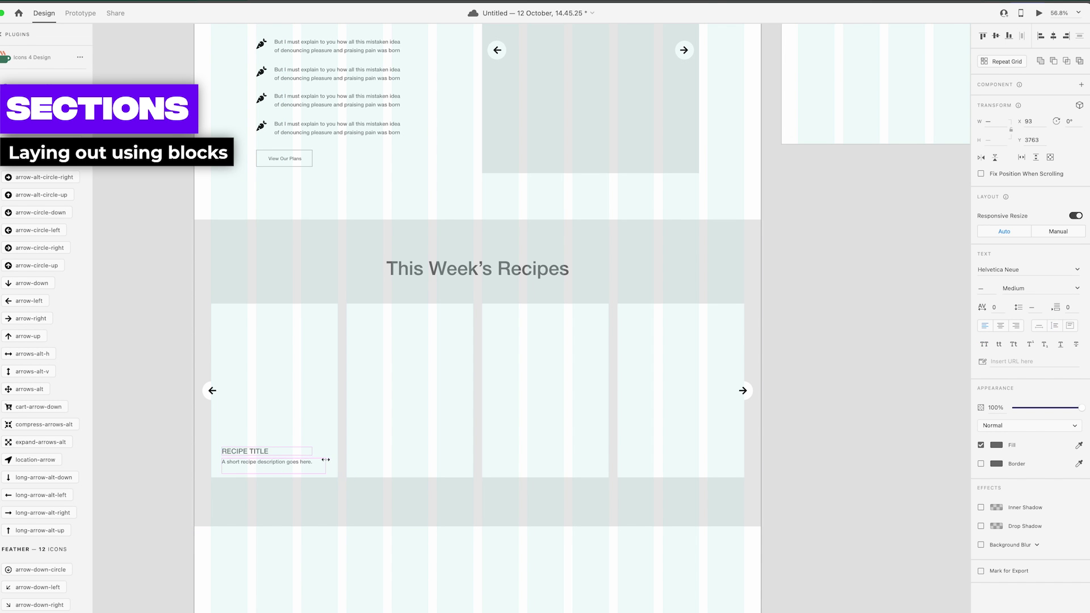
click(306, 493)
click(241, 453)
key(alt)
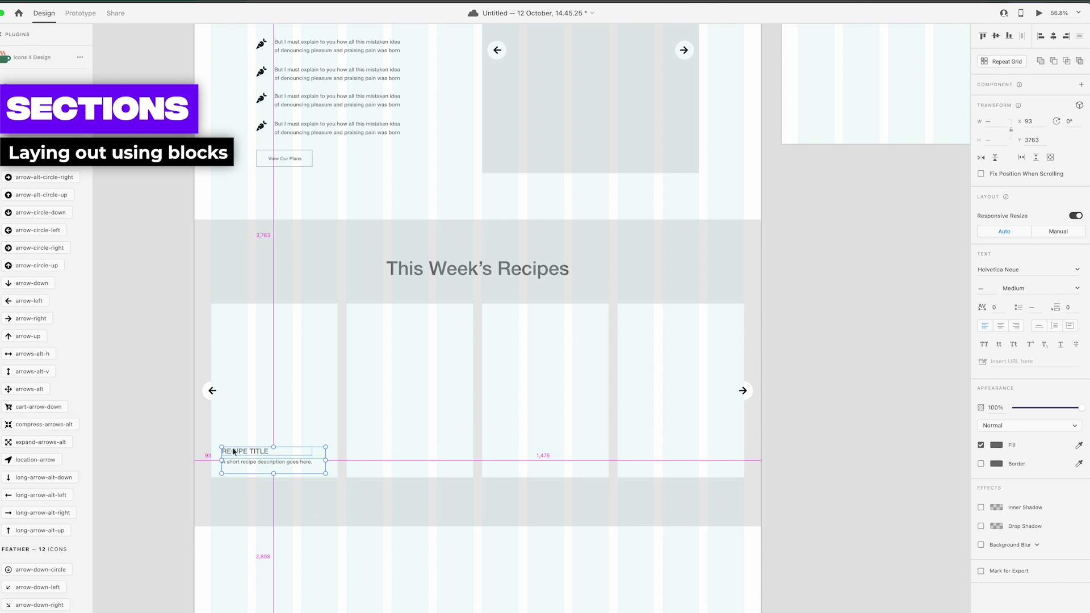
drag(233, 452, 489, 428)
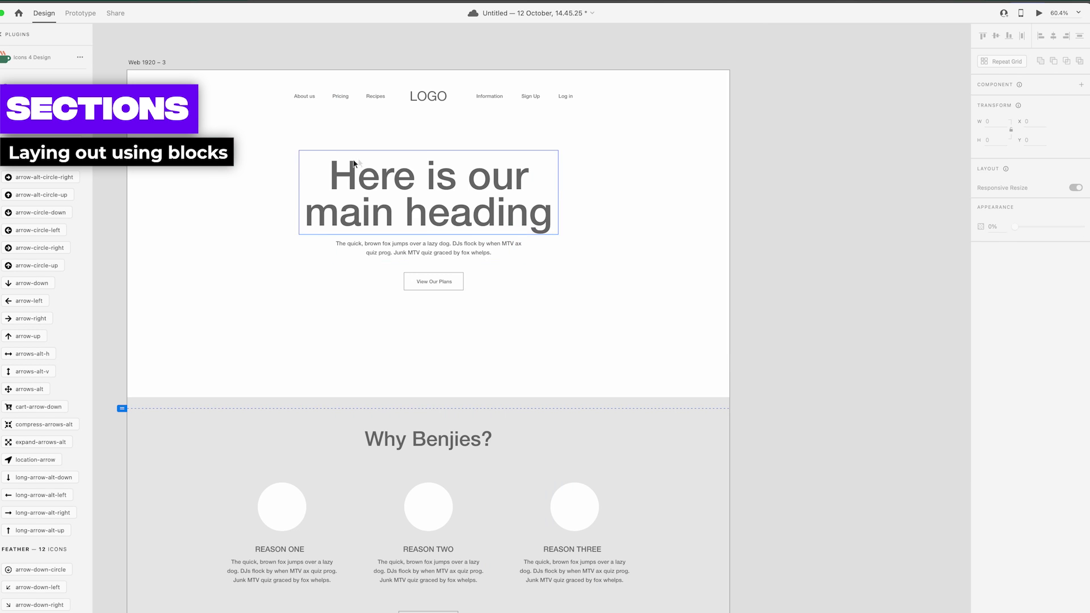
- Clear the centred logo, navigation links and hero content from the Web 1920 – 3 artboard
drag(573, 136, 387, 286)
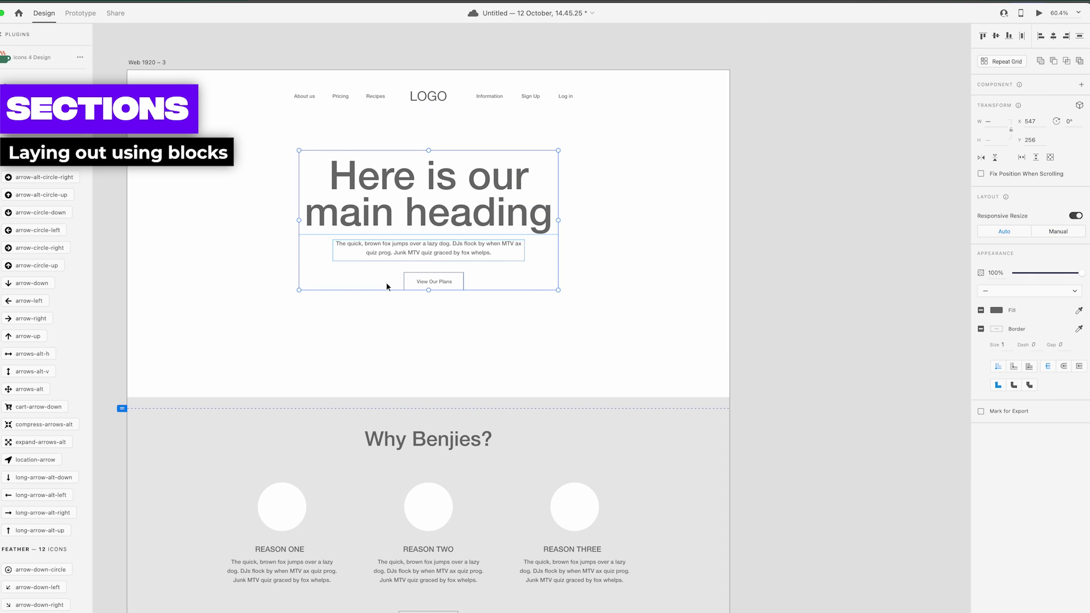
key(Escape)
click(431, 104)
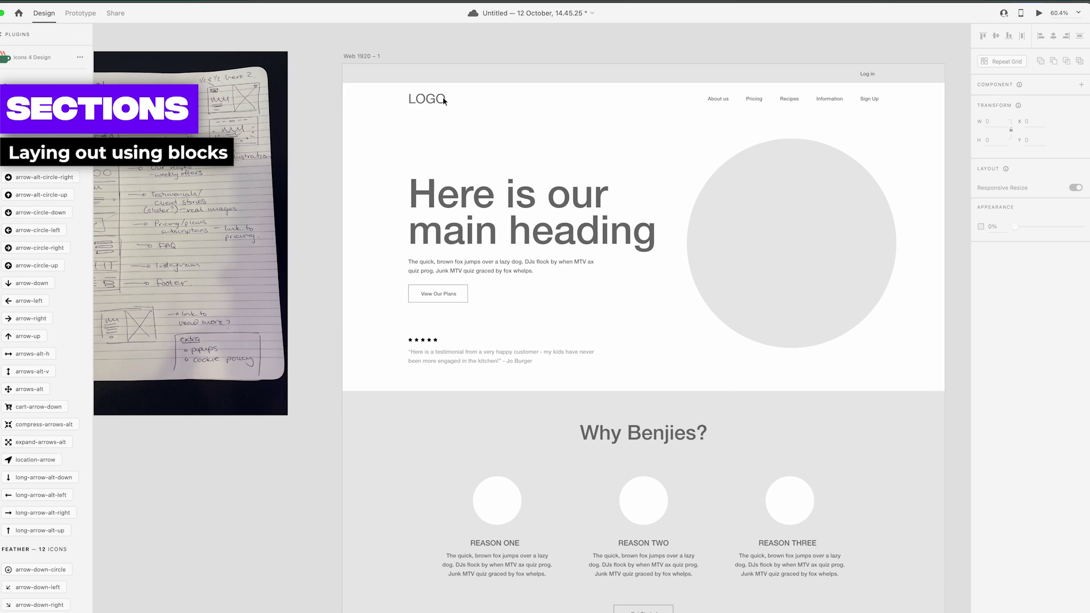
- Copy the logo, heading, text, button and testimonial from the Web 1920 – 1 hero into the Web 1920 – 3 hero
mouse_move(377, 90)
mouse_down()
mouse_move(479, 402)
mouse_move(480, 377)
mouse_up()
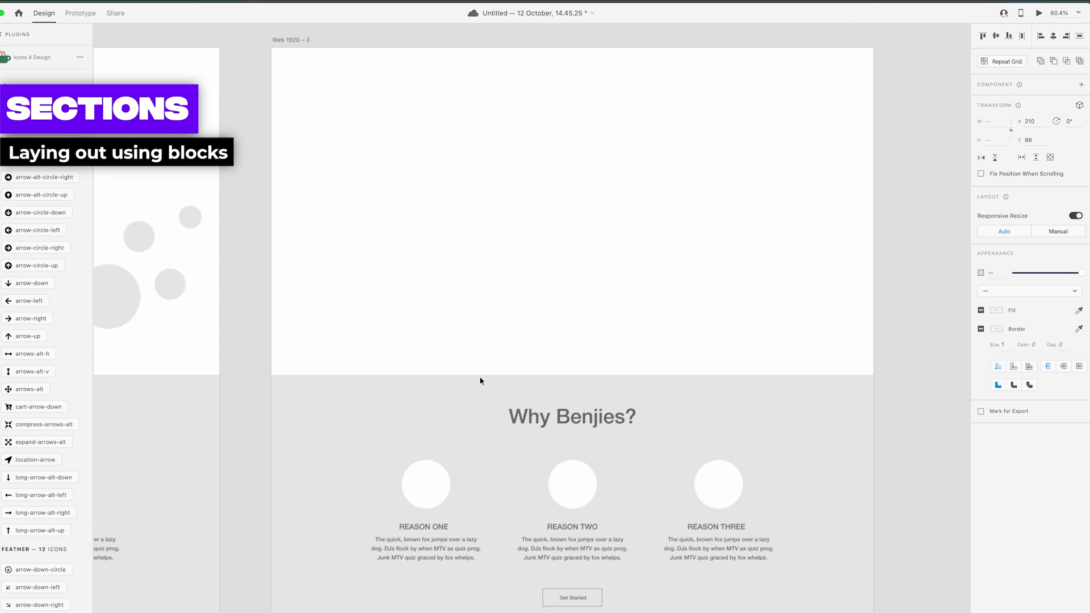
key(super+v)
click(681, 197)
- Show the layout grid on Web 1920 – 3 and shift the hero content to the first column at X 57
scroll(681, 198, right, 2)
click(208, 44)
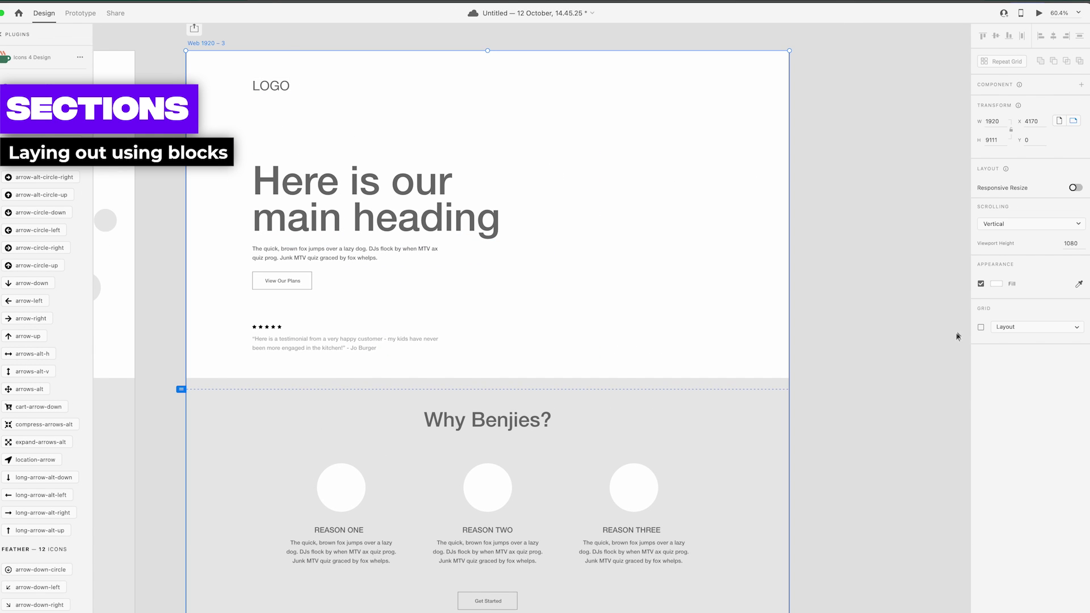
click(981, 327)
drag(469, 78, 225, 352)
drag(296, 225, 250, 228)
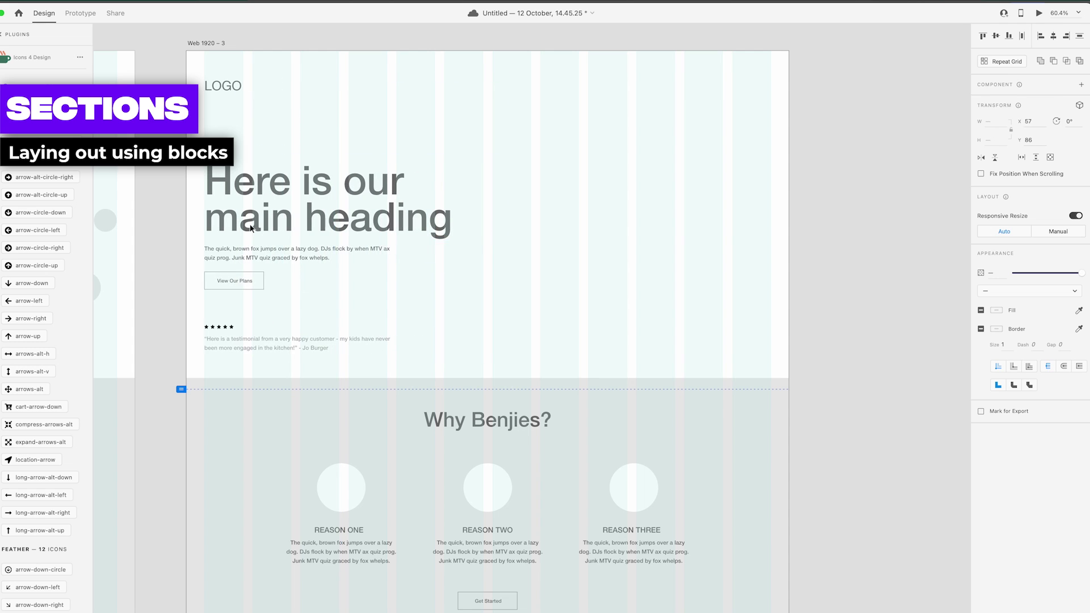
- Draw a borderless light grey rectangle of 945 × 1043 px filling the empty half of the Web 1920 – 3 hero
click(549, 315)
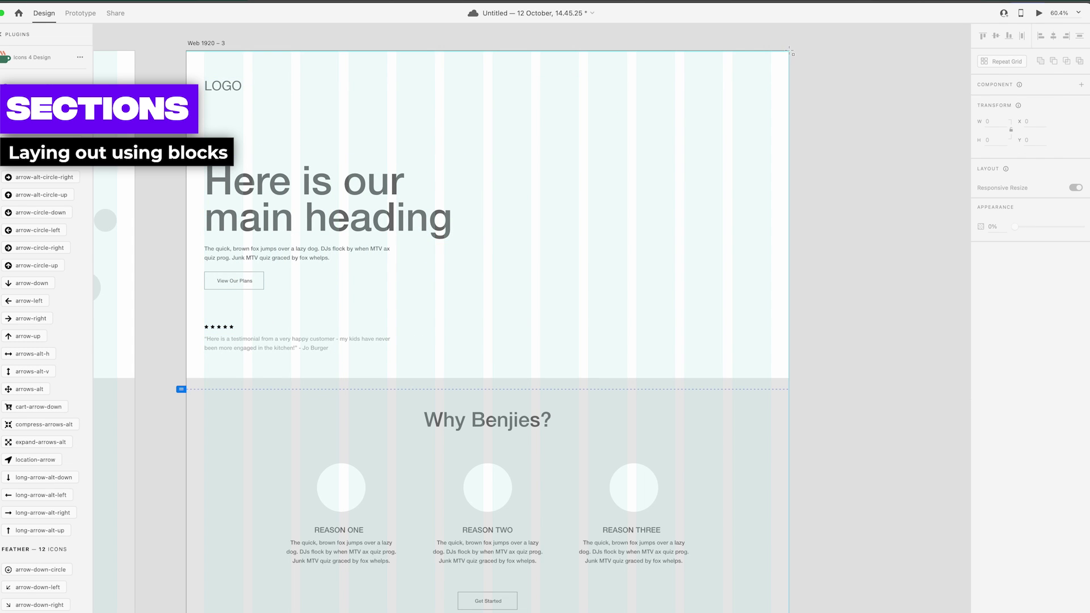
drag(789, 50, 492, 348)
drag(641, 348, 641, 378)
key(i)
click(778, 423)
click(981, 348)
click(868, 309)
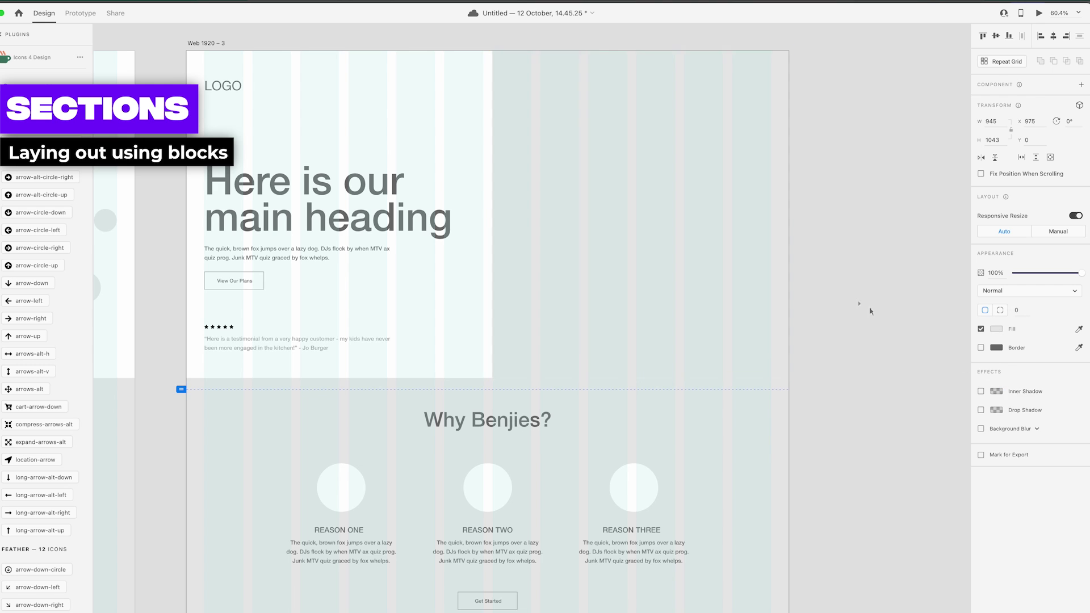
- Lower the opacity of the grey background behind the Why Benjies? section on Web 1920 – 3
scroll(794, 329, down, 2)
click(704, 351)
drag(1081, 273, 1047, 275)
click(851, 338)
click(610, 405)
click(854, 338)
click(855, 341)
scroll(856, 340, up, 5)
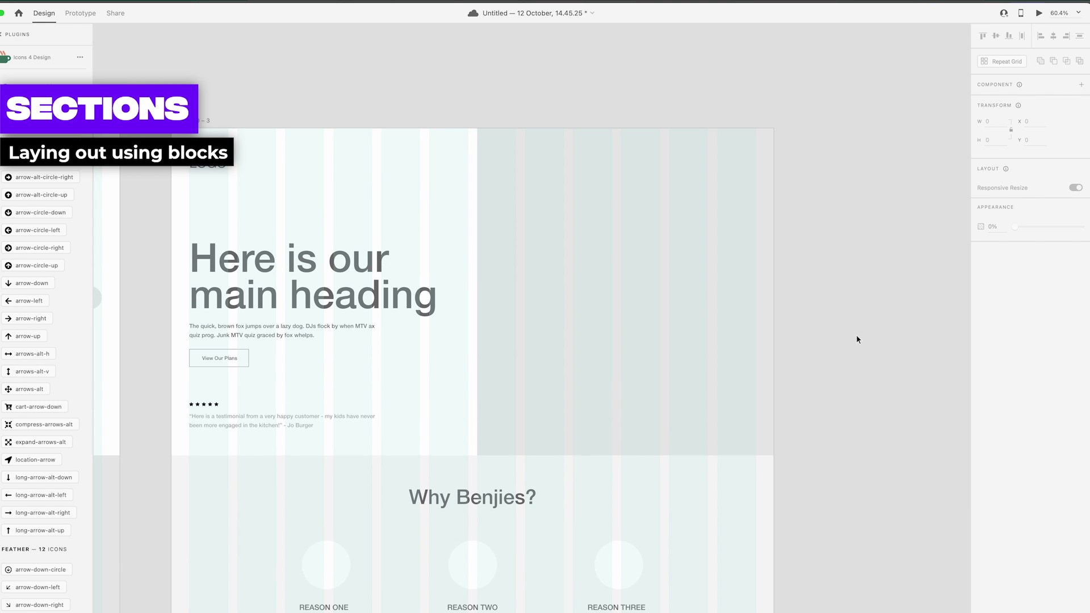
- Draw a hamburger menu icon from three 57 px horizontal lines with a 2 px border, spaced 14 px apart, and group them
drag(315, 160, 337, 161)
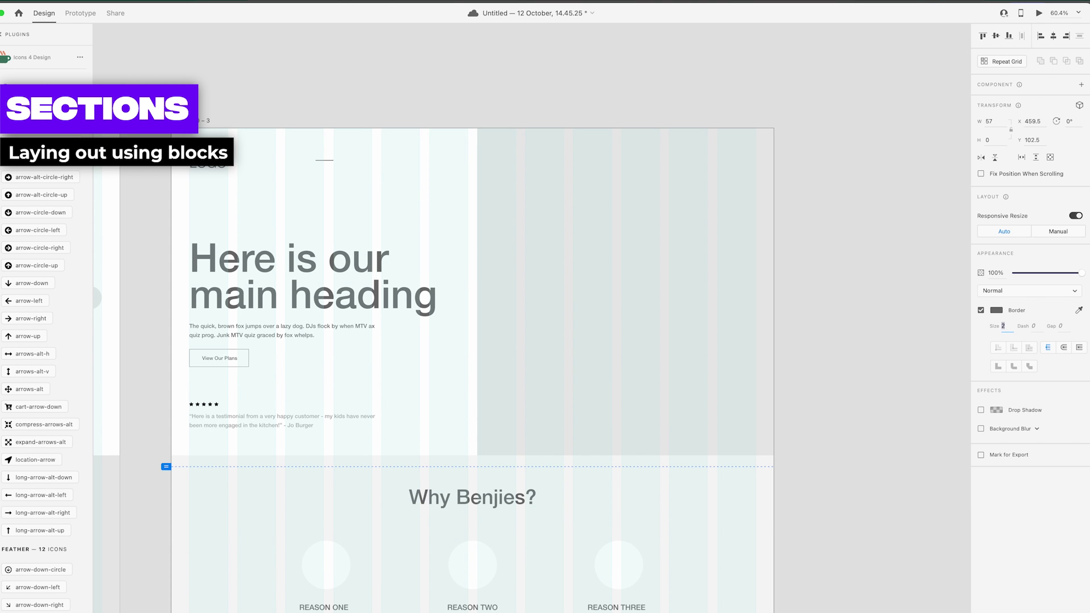
scroll(311, 159, up, 5)
drag(357, 168, 354, 193)
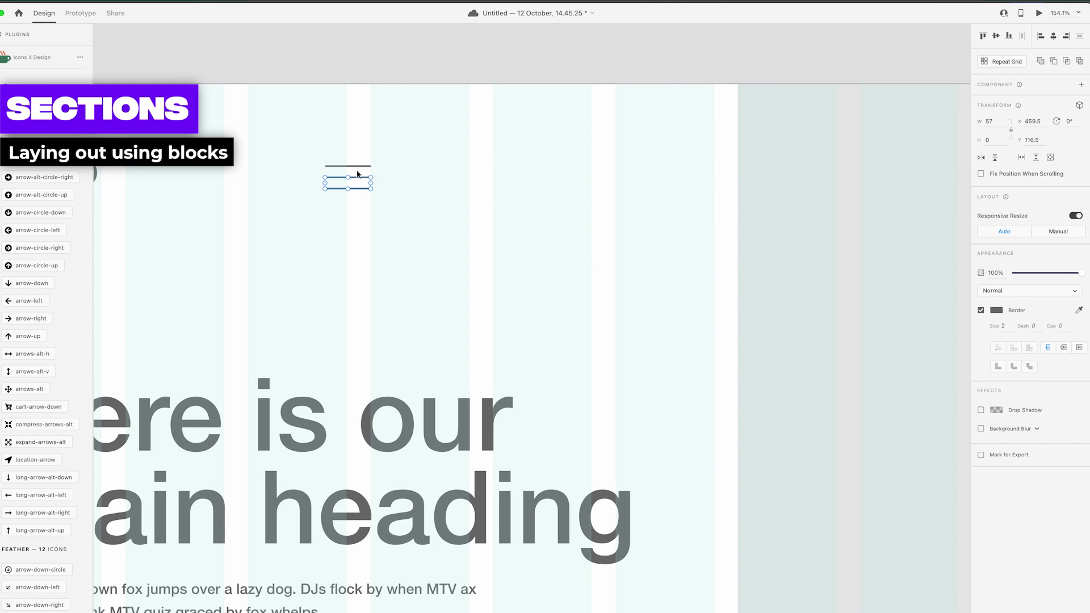
key(super+g)
scroll(355, 168, down, 5)
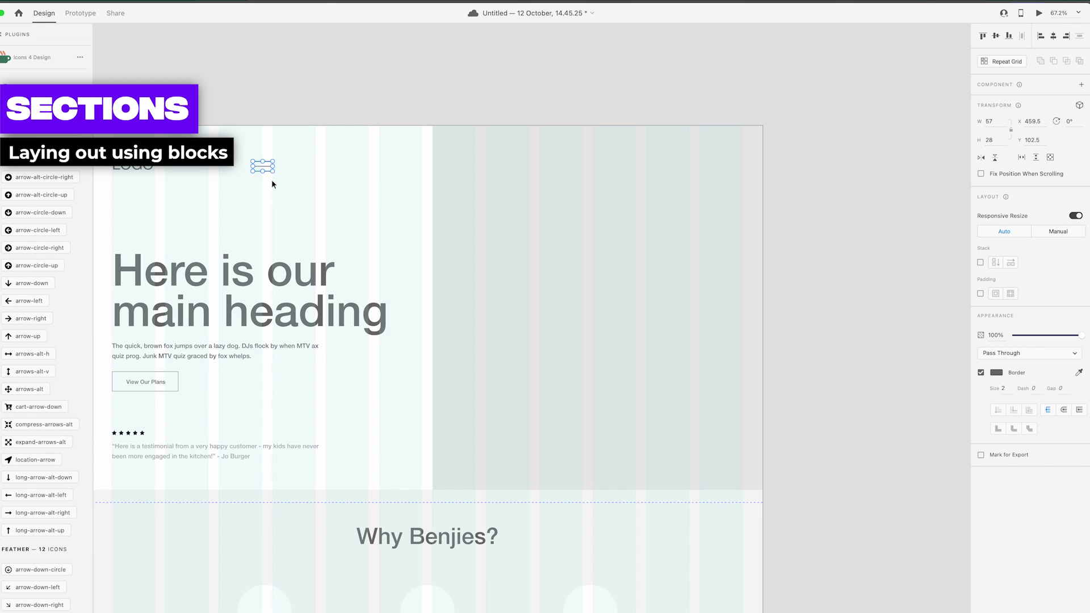
- Move the menu icon onto the grey hero block, ending at the last grid column and level with the logo
drag(734, 171, 734, 162)
click(789, 173)
scroll(789, 173, left, 2)
scroll(789, 173, right, 1)
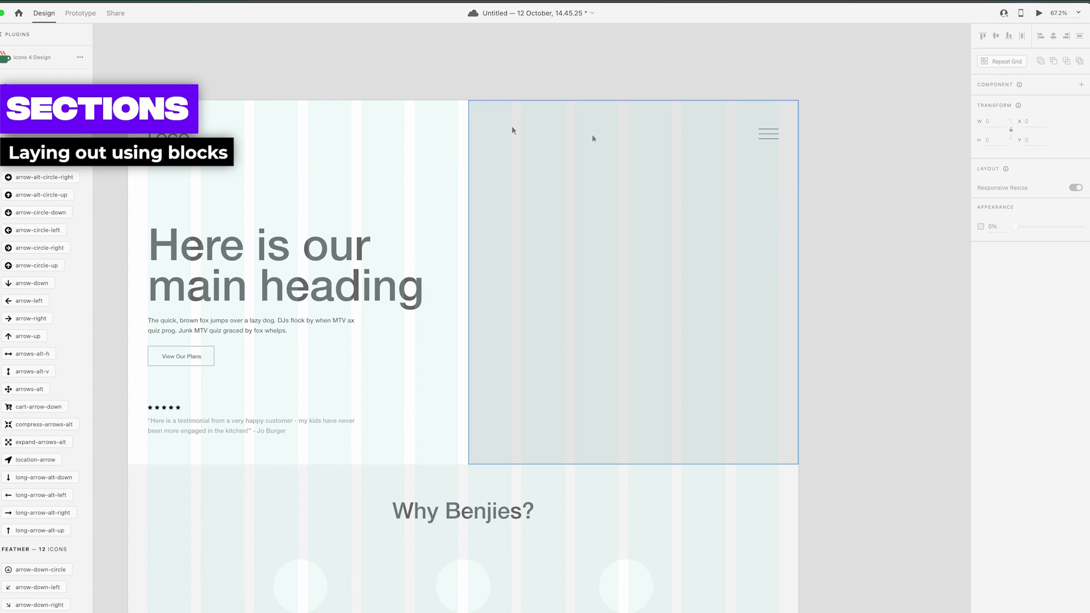
- Hide the layout grid on Web 1920 – 3 and compare it with the other homepage artboards
click(319, 176)
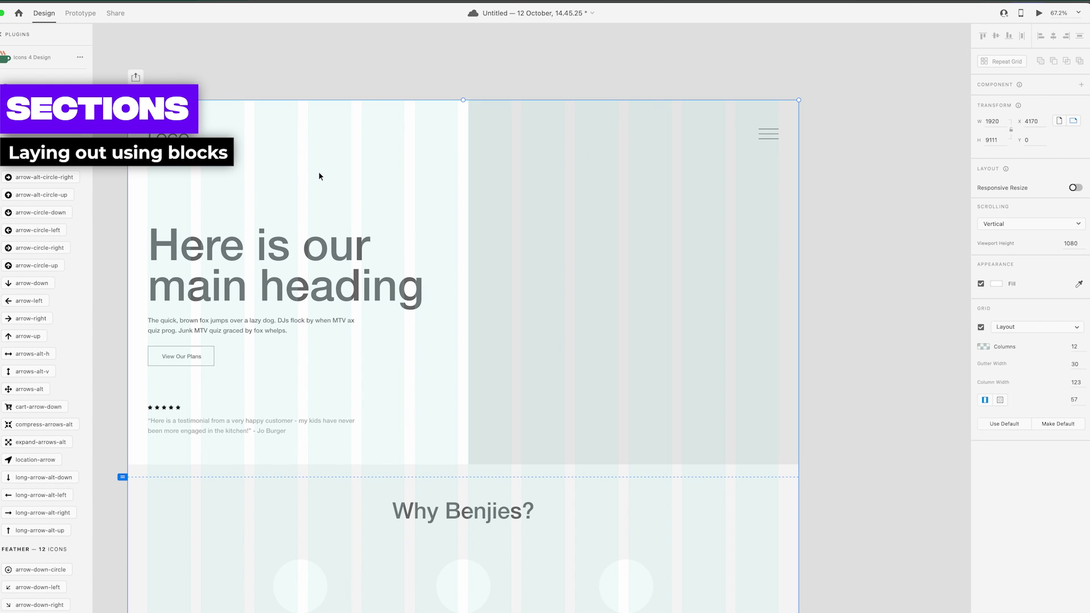
click(982, 327)
click(875, 252)
scroll(875, 253, down, 5)
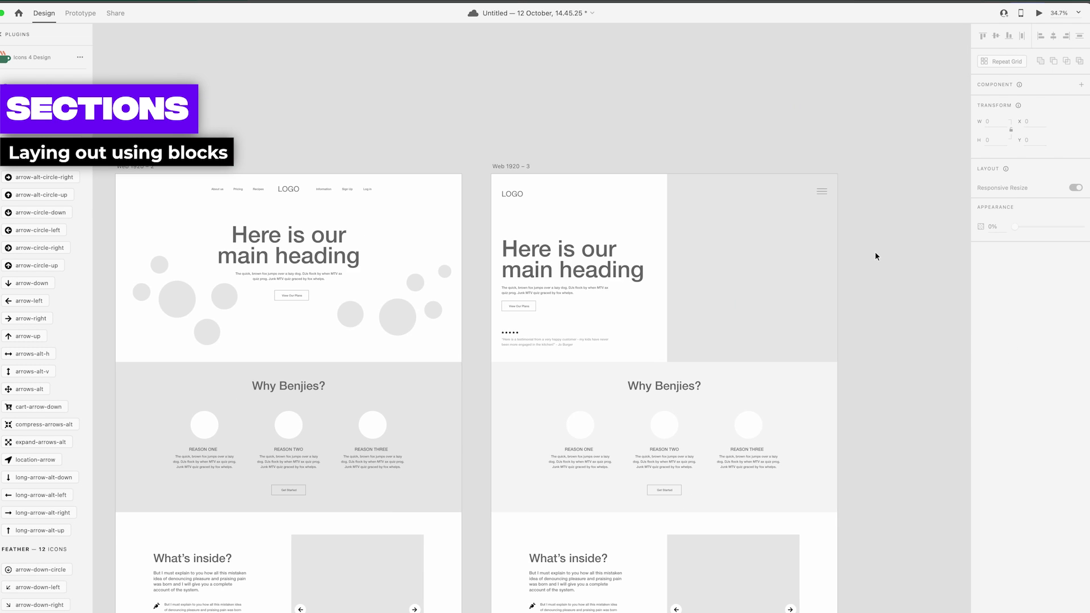
scroll(874, 251, left, 10)
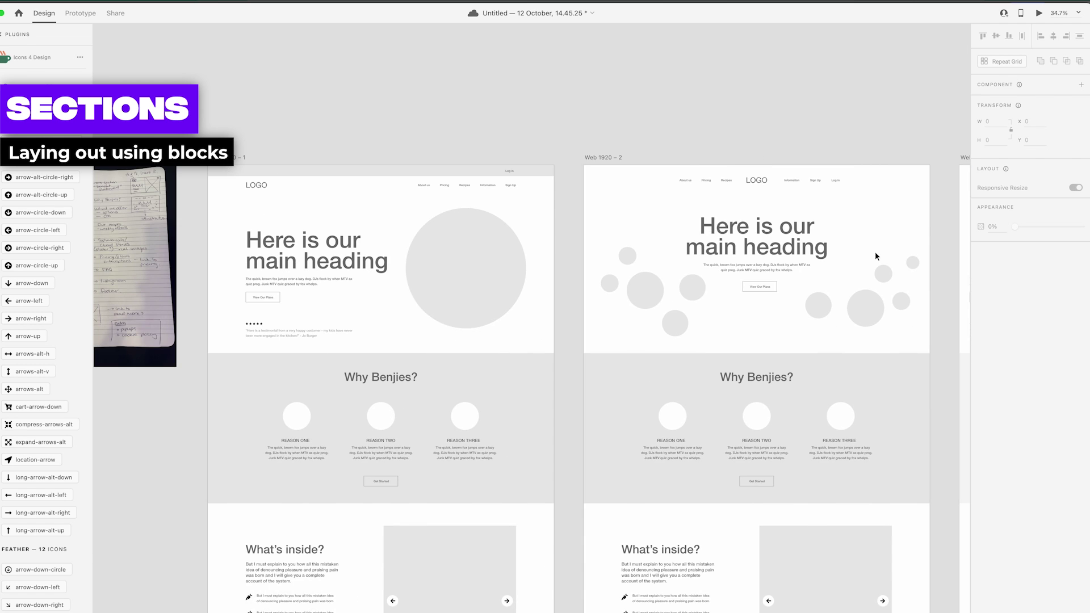
scroll(874, 251, down, 15)
scroll(875, 250, up, 6)
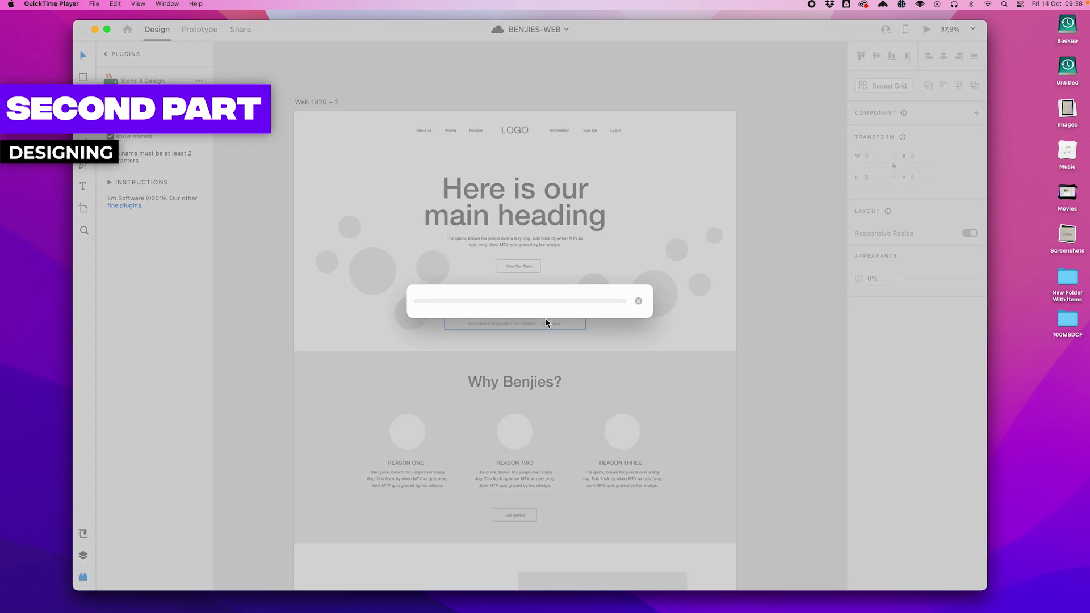
- Place the 1920 px wide colour palette above the Web 1920 – 2 artboard, aligned with its edges at X 7621
scroll(546, 320, down, 5)
drag(549, 324, 545, 149)
scroll(570, 177, up, 8)
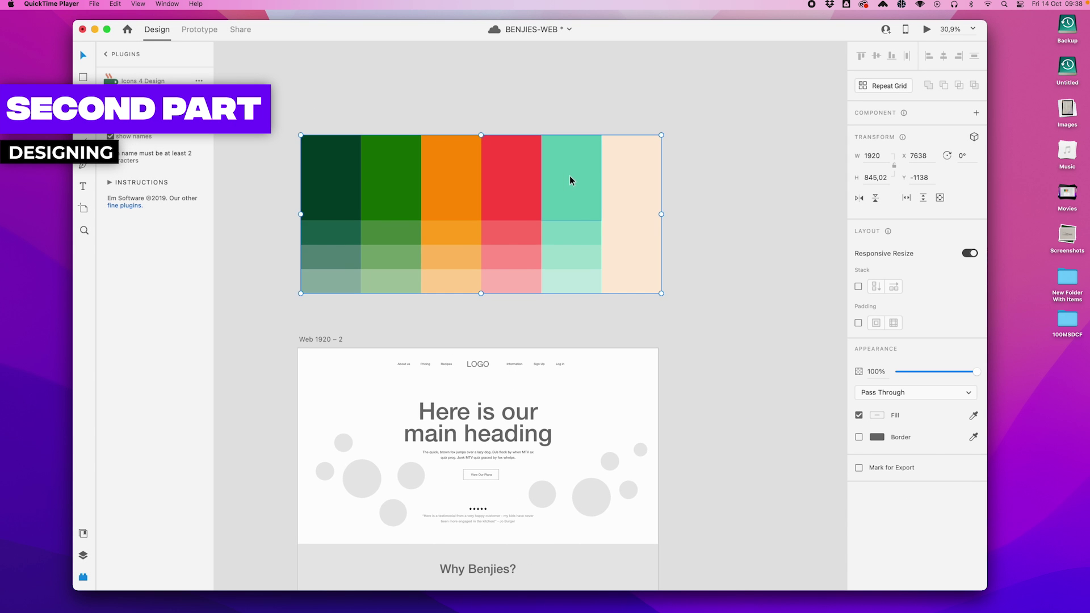
drag(582, 188, 579, 188)
- Add all colours of the brand palette to the document assets
click(84, 533)
click(199, 117)
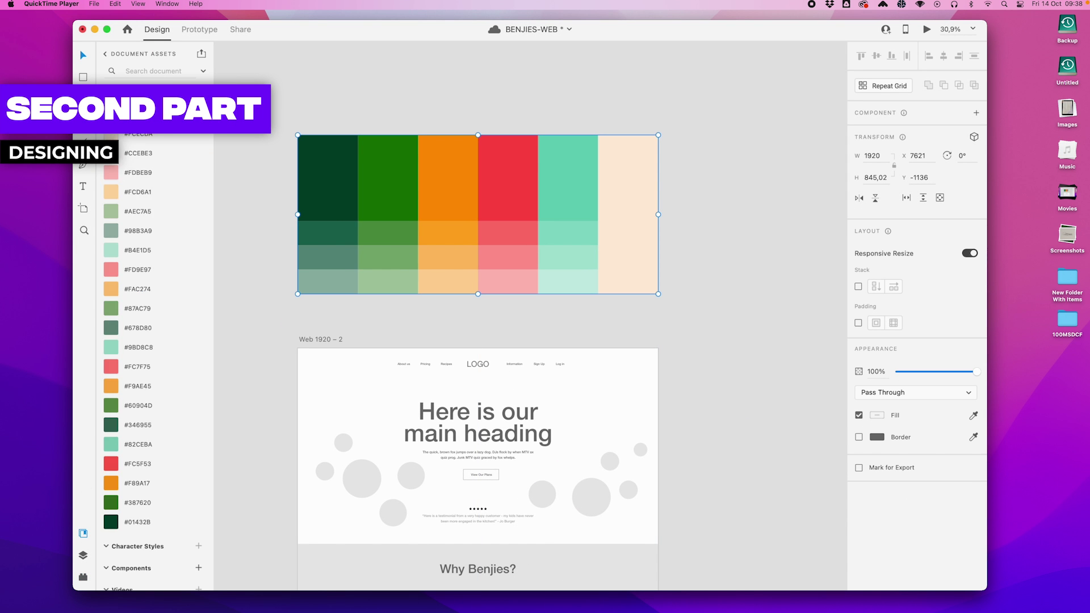
click(345, 107)
scroll(604, 185, down, 5)
scroll(603, 185, up, 3)
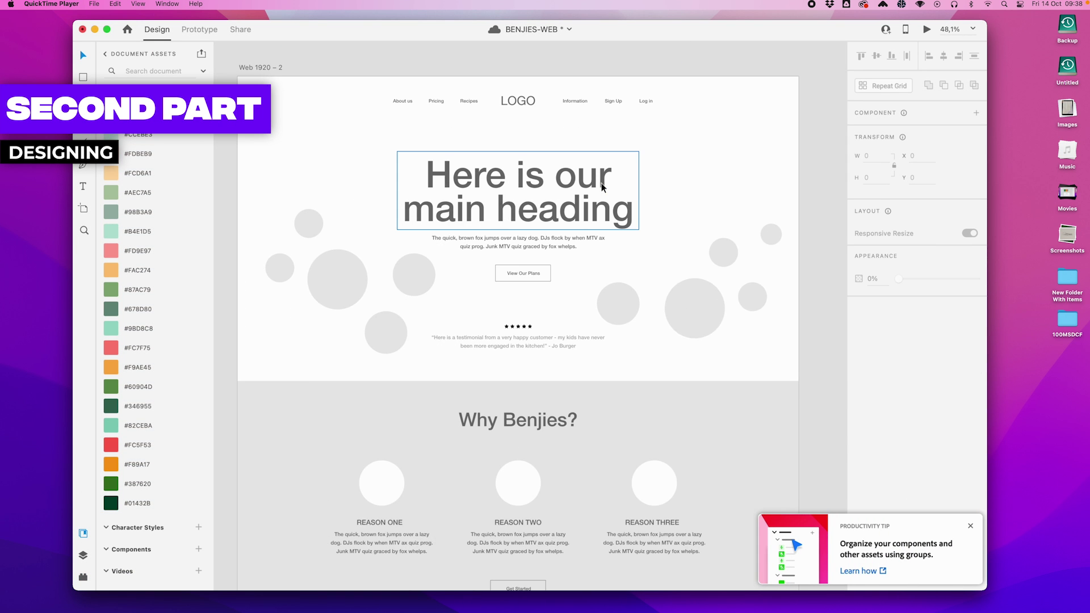
drag(265, 216, 317, 248)
drag(319, 101, 258, 62)
click(196, 194)
key(super+z)
- Delete all grey decorative circles on both sides of the Web 1920 – 2 hero heading
drag(222, 195, 344, 291)
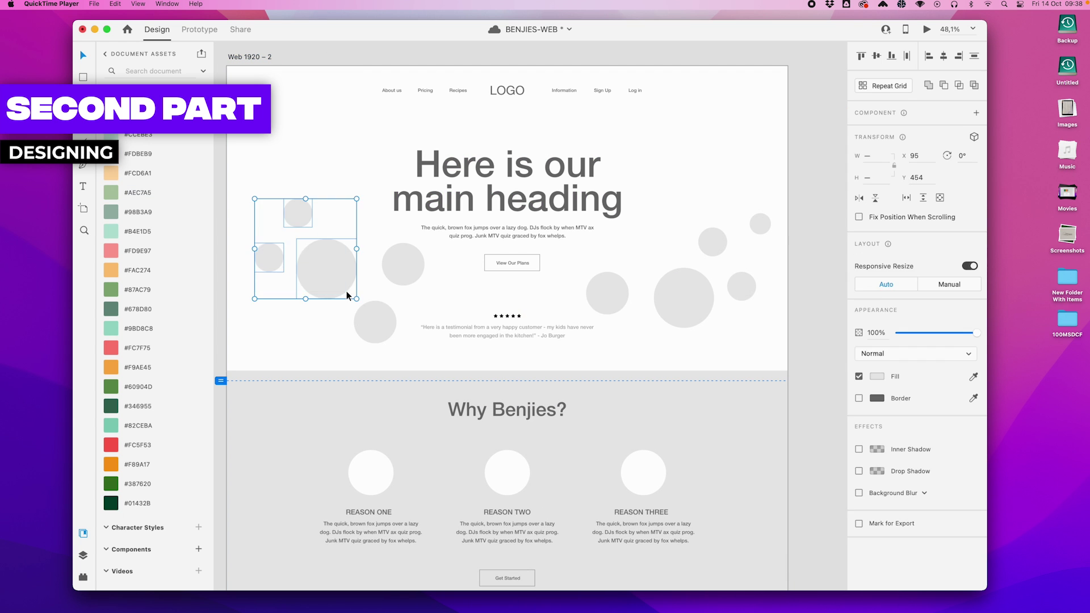
key(Delete)
click(375, 319)
key(Delete)
click(398, 267)
key(Delete)
drag(766, 207, 675, 307)
key(Delete)
click(613, 292)
key(Delete)
scroll(647, 227, up, 1)
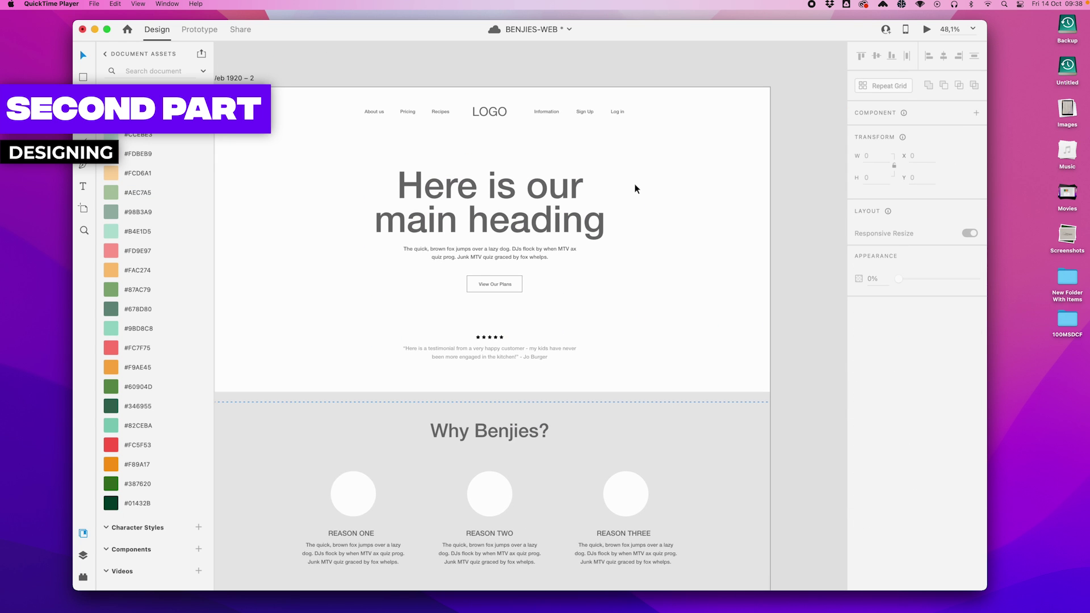
- Shift the hero heading, paragraph and button slightly down, closer to the testimonial
scroll(635, 188, down, 1)
drag(377, 133, 540, 277)
drag(540, 210, 540, 223)
click(714, 205)
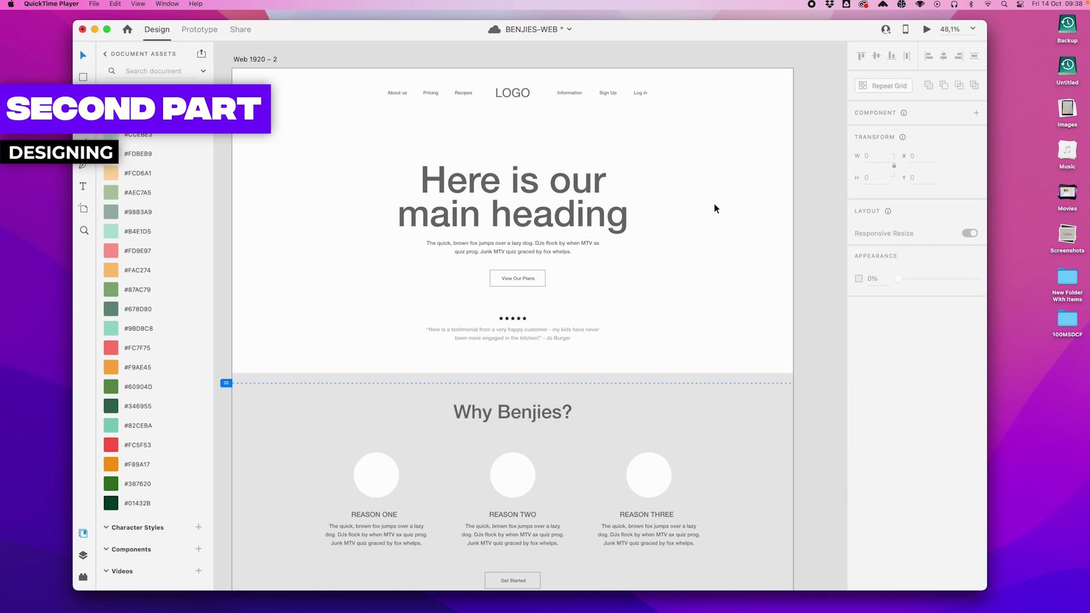
- Delete the LOGO text placeholder between the navigation links
click(512, 93)
double_click(513, 93)
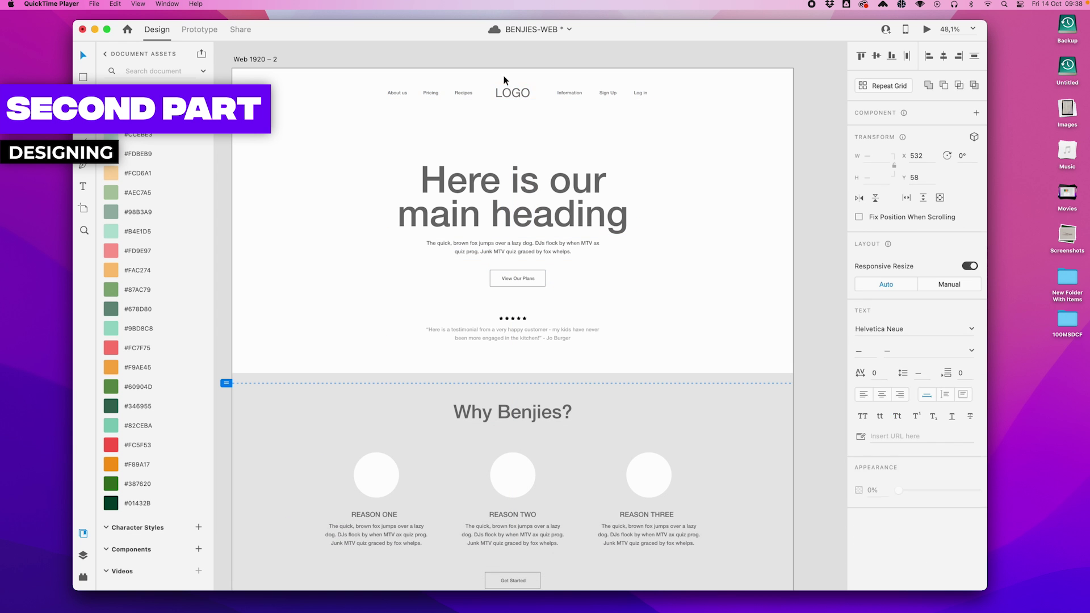
key(Delete)
- Copy the primary Benjies logo from the Illustrator brand presentation and paste it into the Web 1920 – 2 hero
click(662, 564)
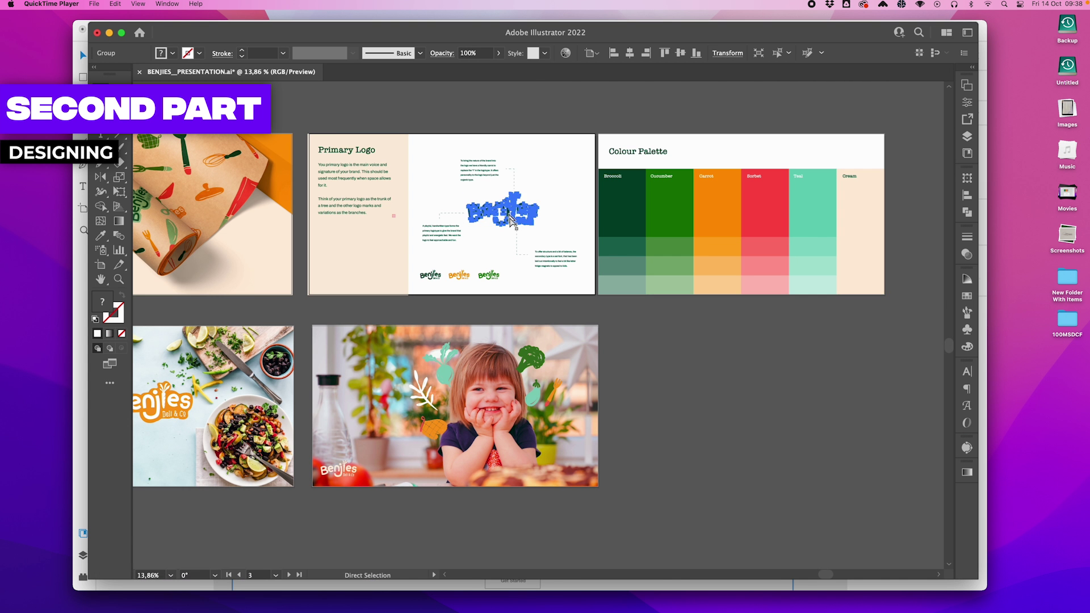
key(super+c)
click(596, 564)
key(super+v)
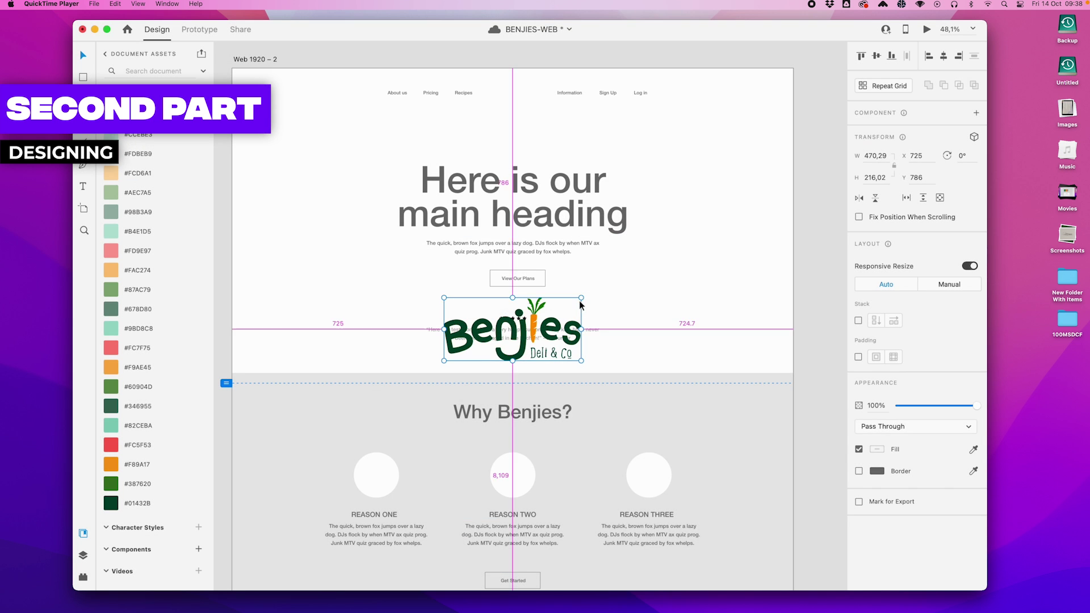
- Scale the Benjies logo to about 244 × 112 px and place it in the header between the navigation links
drag(581, 298, 552, 311)
drag(517, 344, 517, 108)
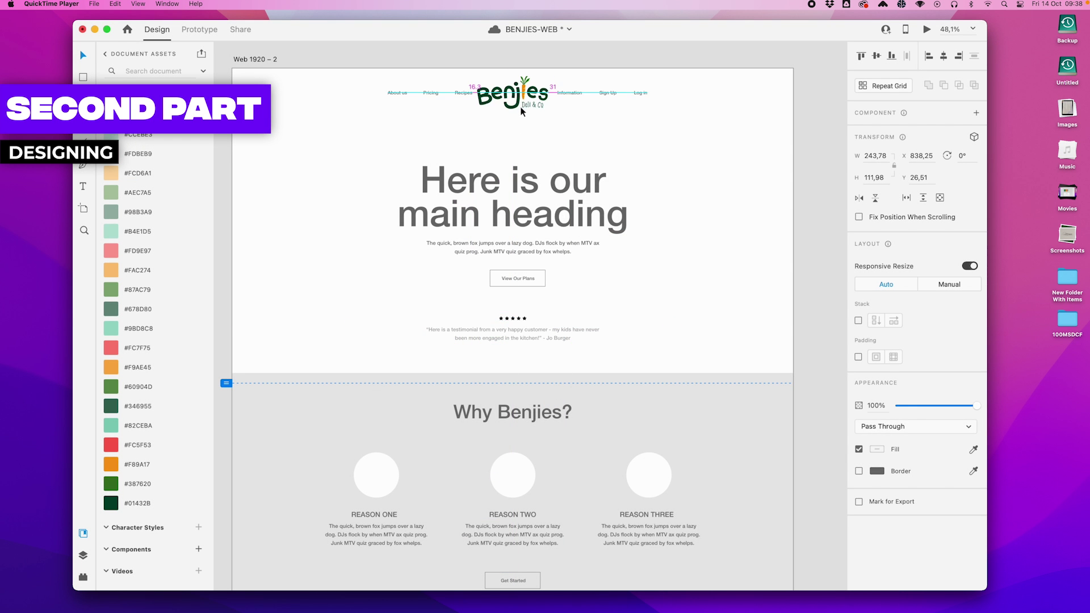
click(538, 177)
- Select the navigation links on both sides of the Benjies logo
scroll(538, 176, up, 5)
scroll(345, 175, up, 5)
scroll(345, 175, left, 3)
drag(345, 175, 539, 223)
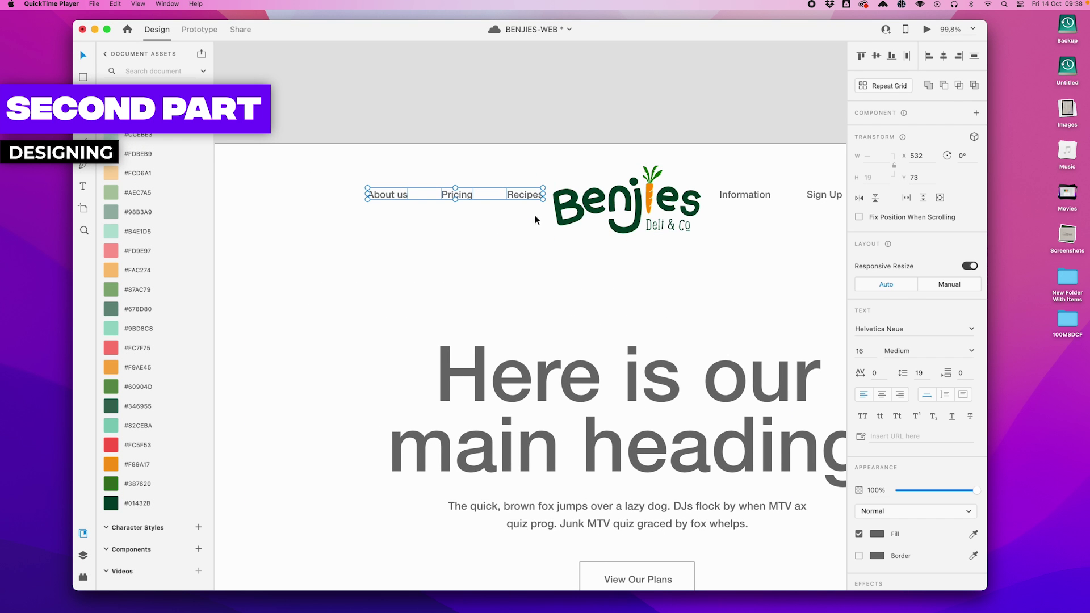
shift+click(768, 204)
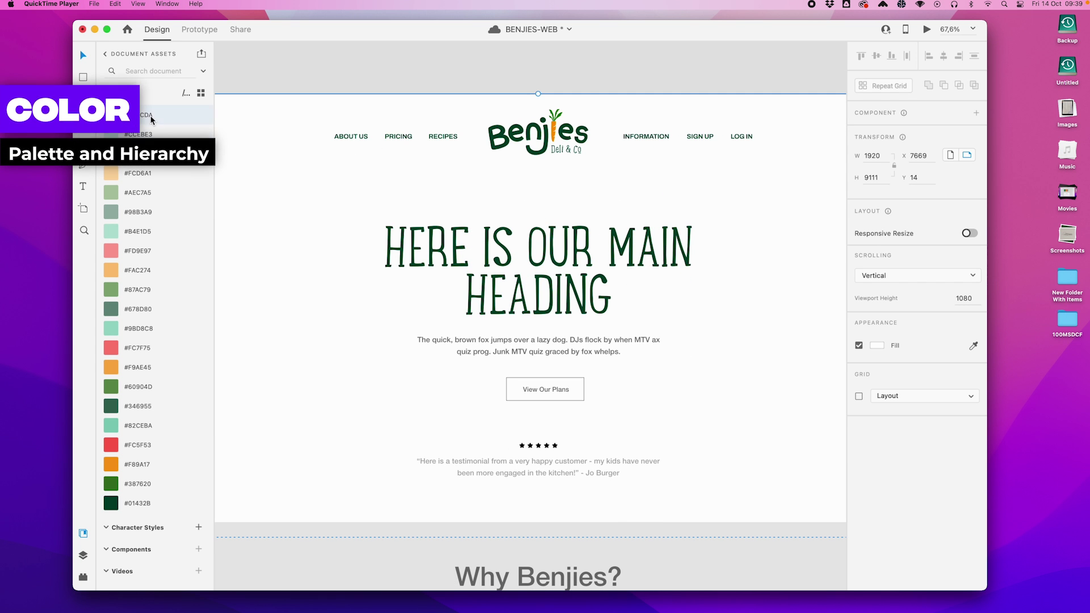
- Fill the Web 1920 – 2 artboard background with the cream colour #FCECDA
click(145, 115)
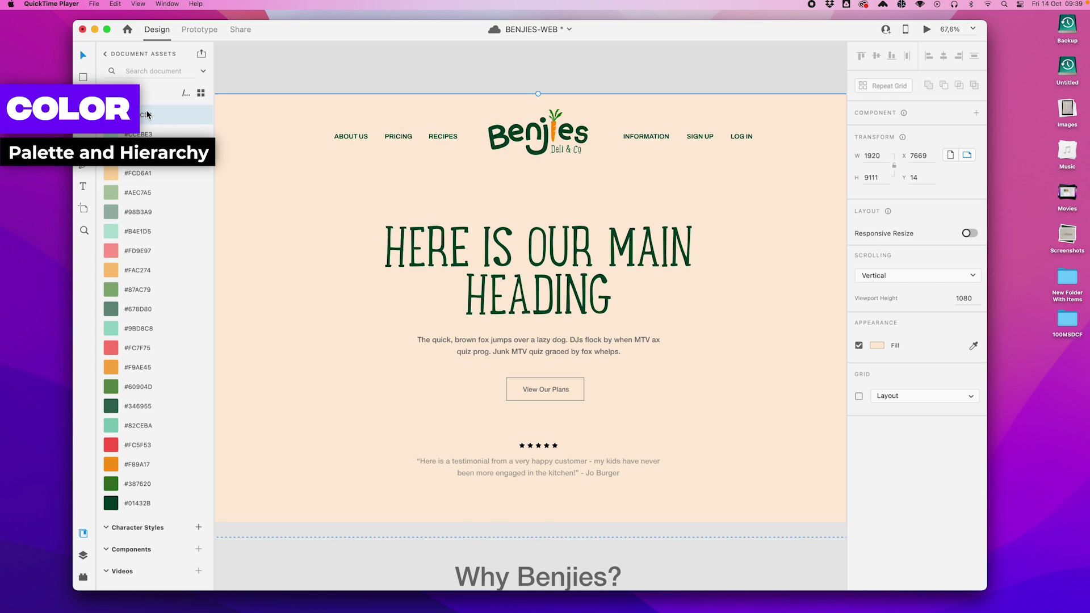
click(294, 85)
scroll(500, 196, down, 1)
scroll(500, 196, right, 2)
- Set the hero paragraph and testimonial text in Archivo and colour them dark green #01432B
click(508, 249)
click(560, 334)
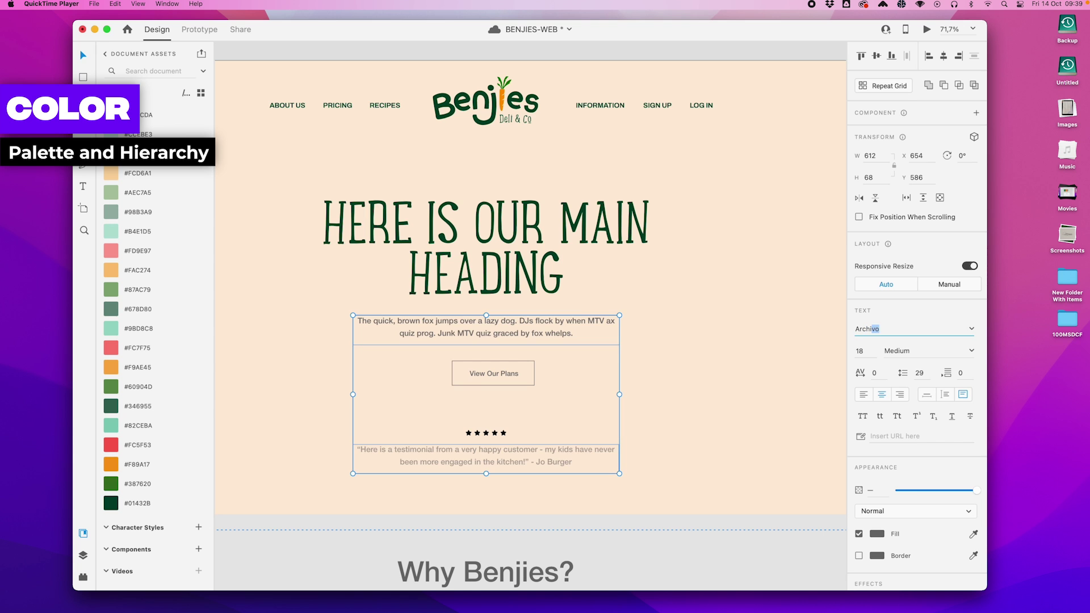
click(111, 503)
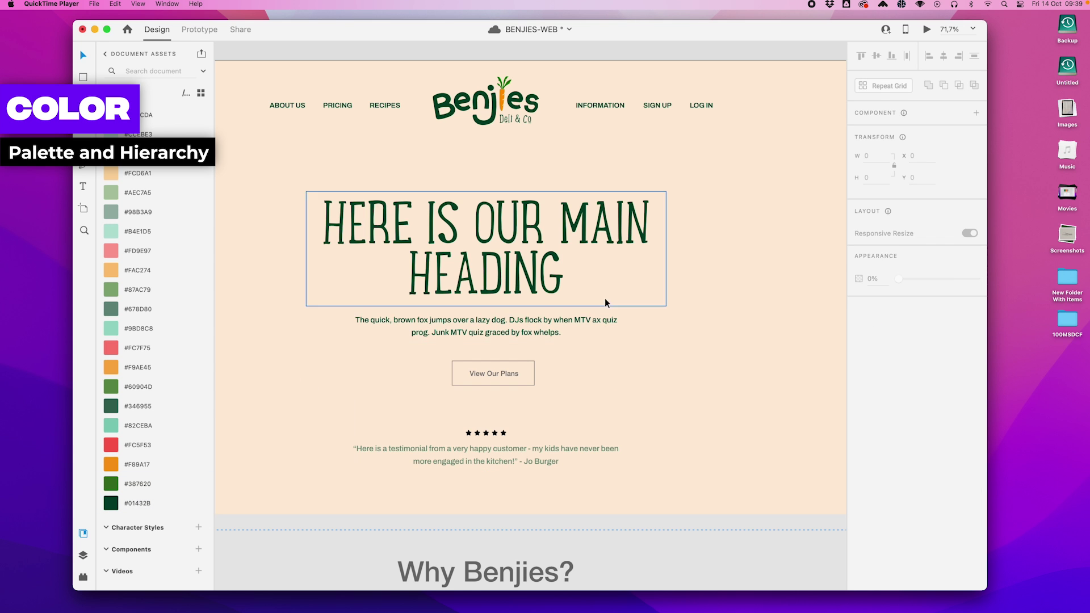
- Restyle the View Our Plans button label in Archivo, with uppercase dark green letters
click(489, 379)
double_click(508, 379)
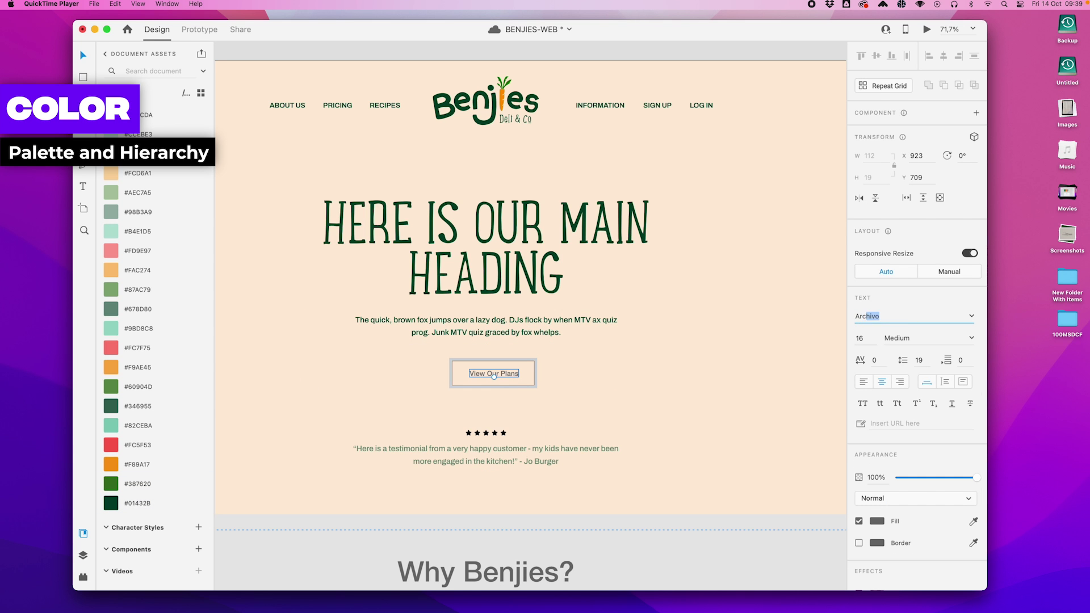
click(969, 338)
click(639, 403)
click(518, 369)
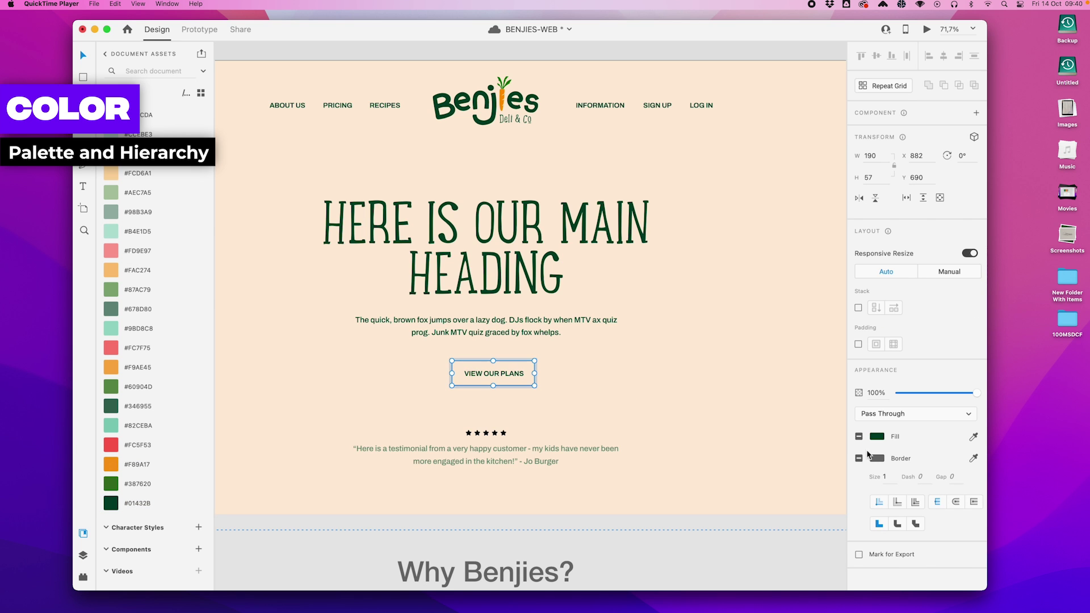
- Remove the View Our Plans button's border and fill its rectangle with orange #F89A17
click(858, 459)
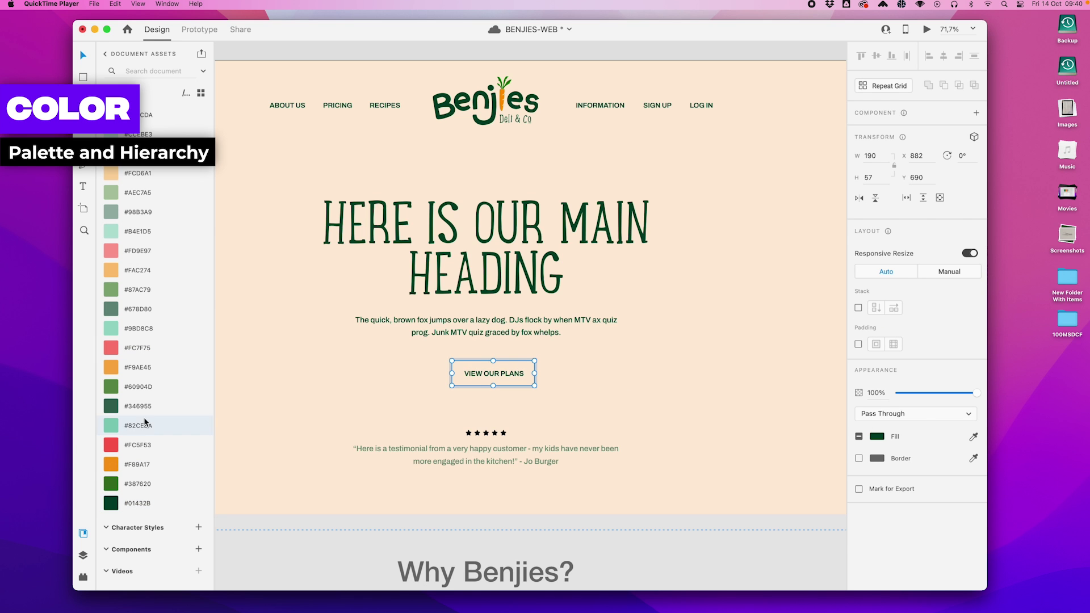
click(140, 465)
double_click(464, 365)
click(859, 385)
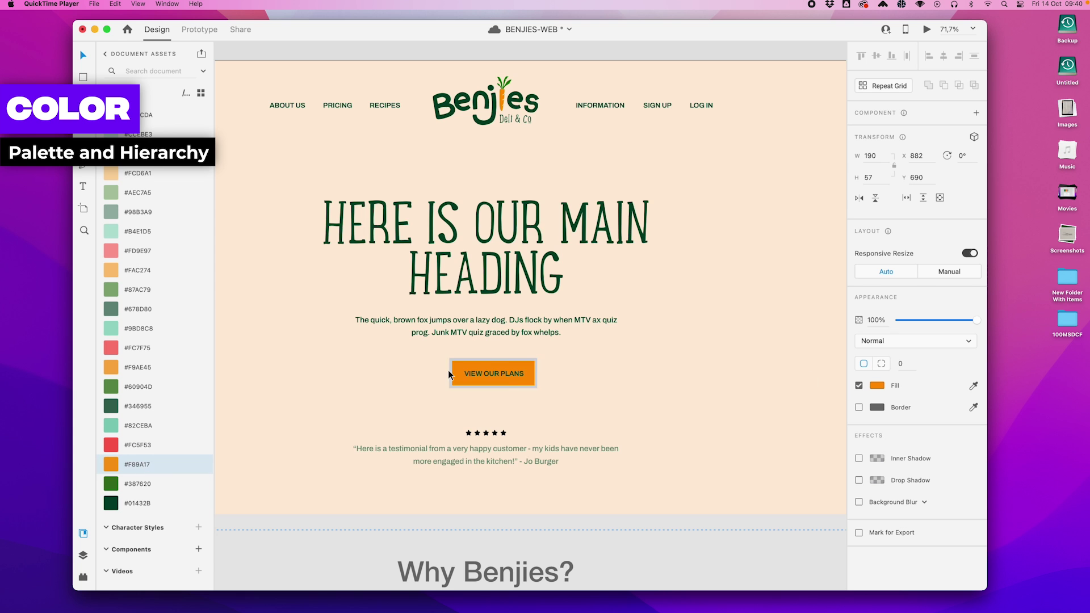
- Round the corners of the orange View Our Plans button into a pill shape
scroll(448, 370, up, 5)
drag(465, 360, 473, 361)
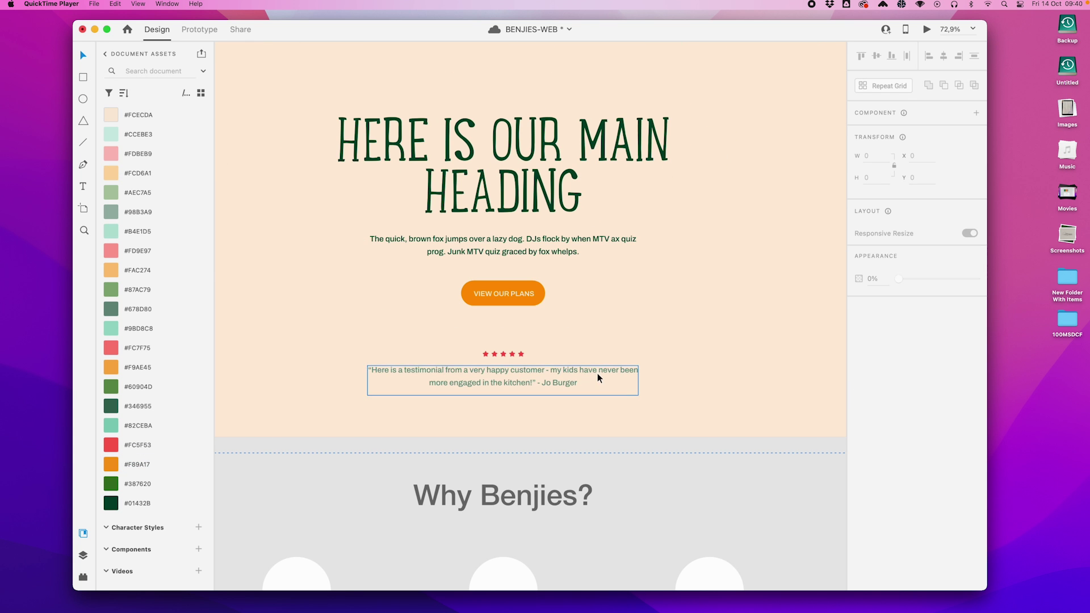
click(688, 375)
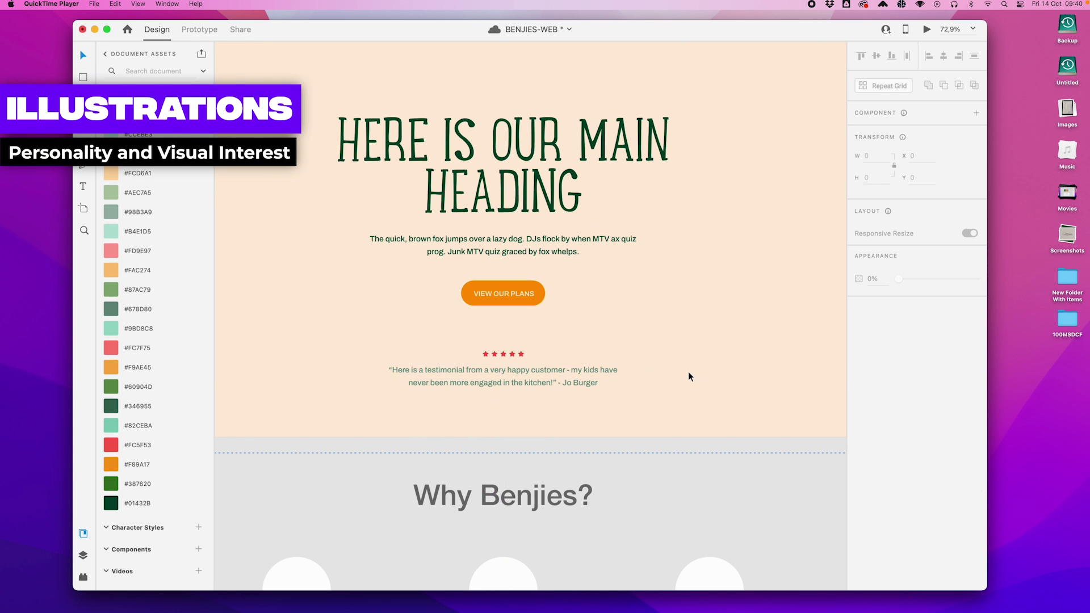
- Recolour the five testimonial stars in orange #F89A17
scroll(688, 374, down, 3)
click(535, 400)
click(146, 469)
click(612, 370)
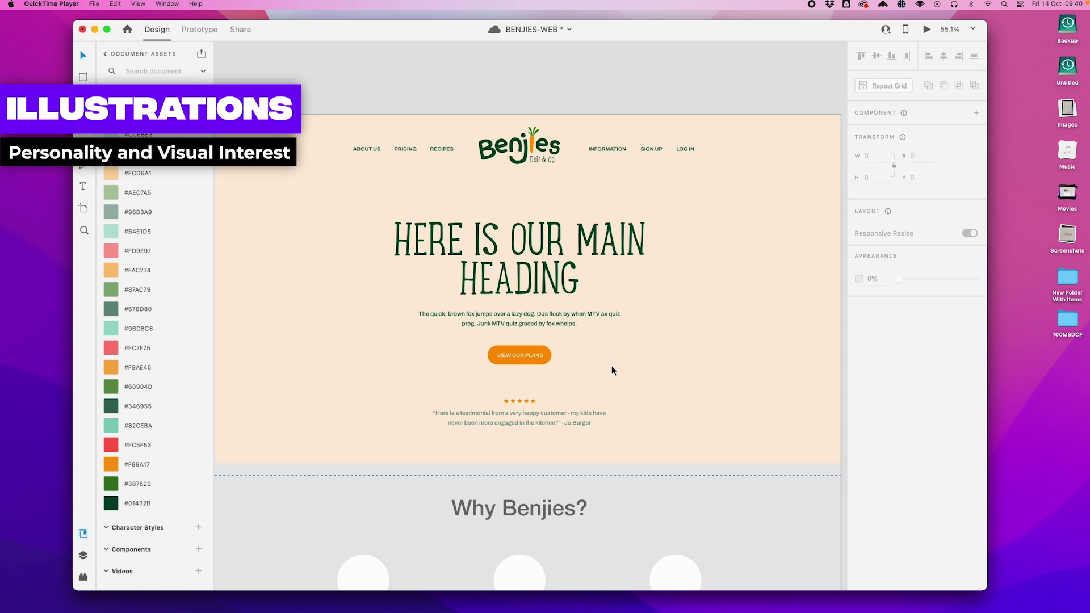
- Switch to the Illustrator brand presentation, move the cream background off the food and utensil illustrations, and copy the set
scroll(613, 370, up, 2)
scroll(613, 370, down, 2)
click(709, 571)
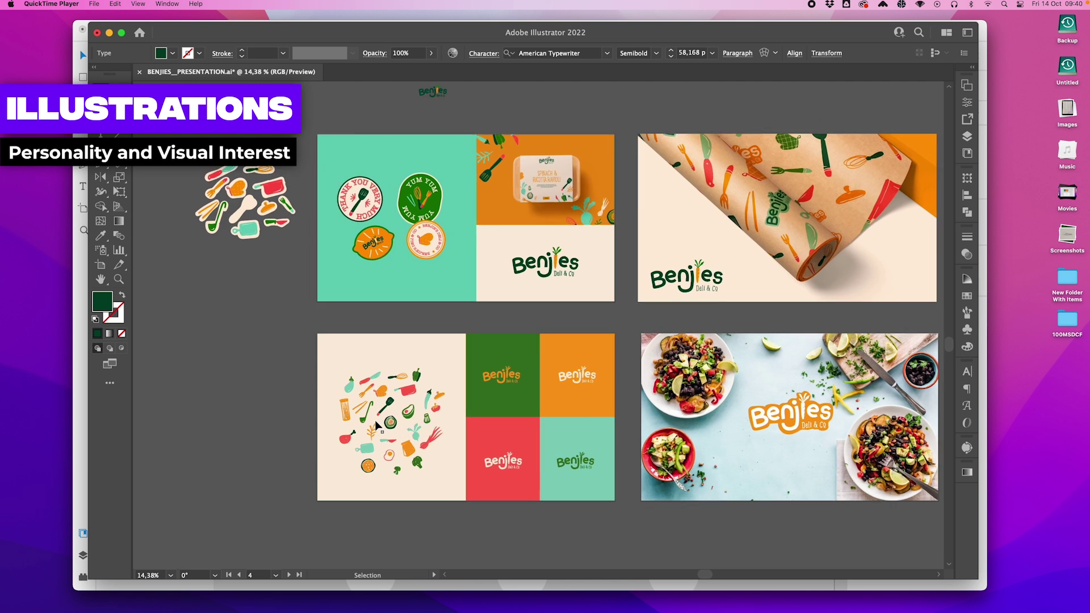
scroll(253, 324, up, 5)
click(488, 518)
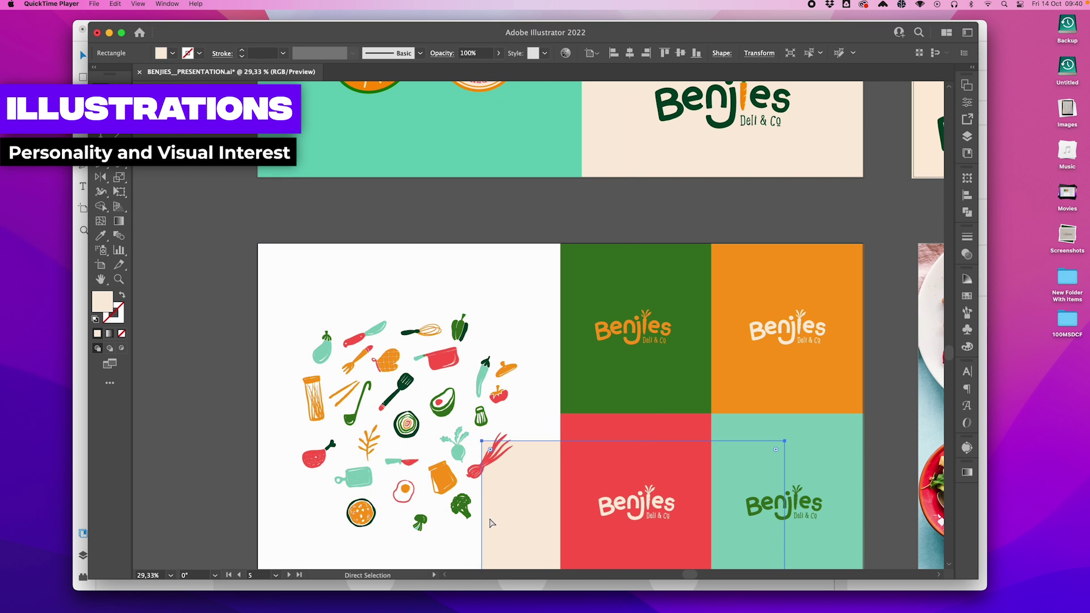
- Return to Adobe XD and paste the food and utensil illustrations onto the empty canvas beside the Web 1920 – 2 artboard
click(635, 564)
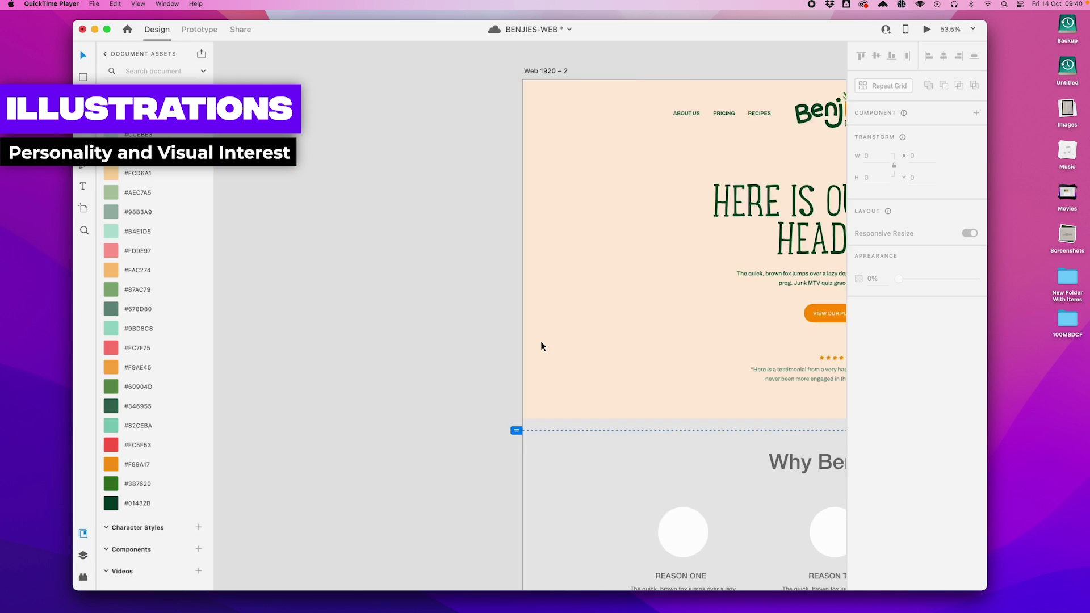
key(super+v)
key(super+z)
click(492, 178)
key(super+v)
click(492, 176)
scroll(492, 173, right, 2)
scroll(492, 173, down, 2)
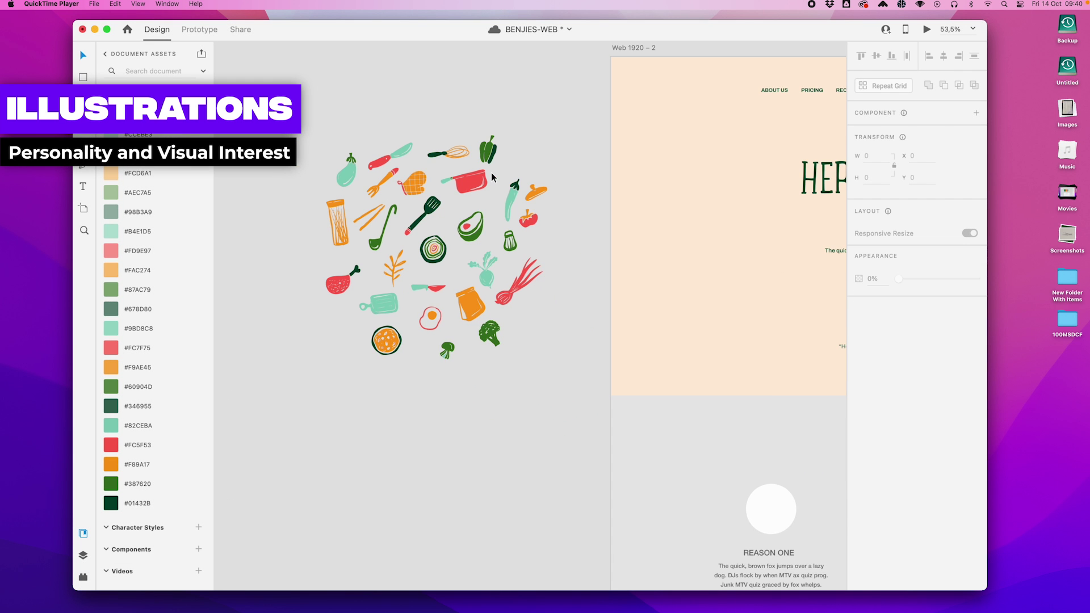
- Ungroup the pasted illustrations, place the turquoise beetroot beside the hero text's left side and enlarge it to about 202 by 254
click(416, 183)
key(super+shift+g)
click(449, 213)
drag(432, 209, 425, 203)
scroll(426, 202, right, 3)
scroll(834, 262, left, 3)
scroll(568, 272, right, 5)
drag(289, 292, 504, 251)
drag(547, 299, 534, 274)
scroll(306, 352, left, 3)
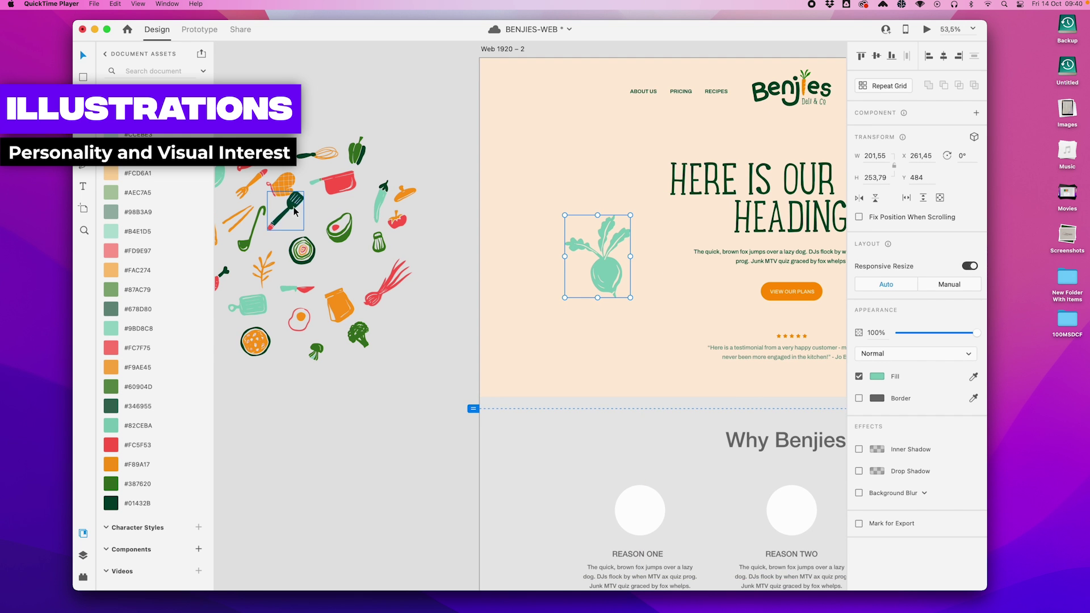
- Place the spatula, the red-handled knife and the green salt shaker around the beetroot in the hero's left area
drag(294, 209, 616, 332)
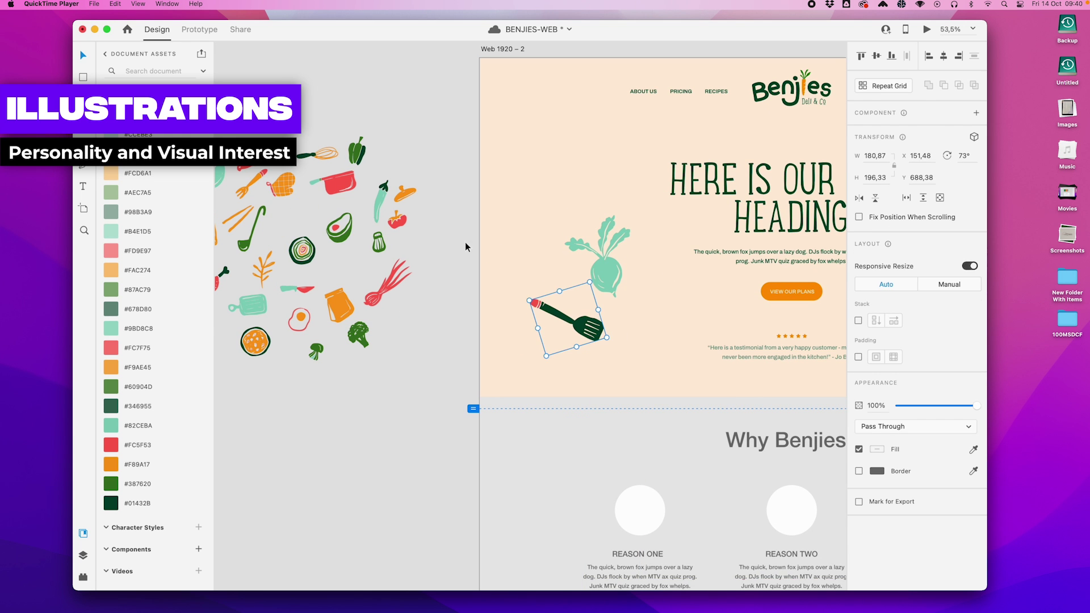
click(469, 243)
scroll(398, 216, left, 2)
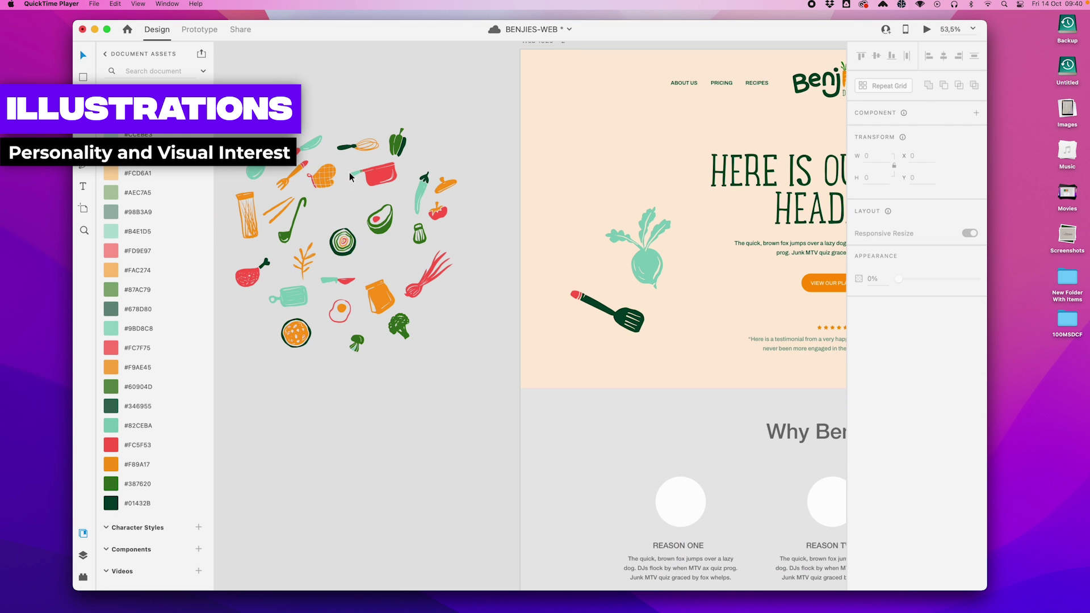
drag(310, 148, 694, 307)
click(472, 387)
scroll(392, 352, left, 3)
drag(273, 234, 459, 270)
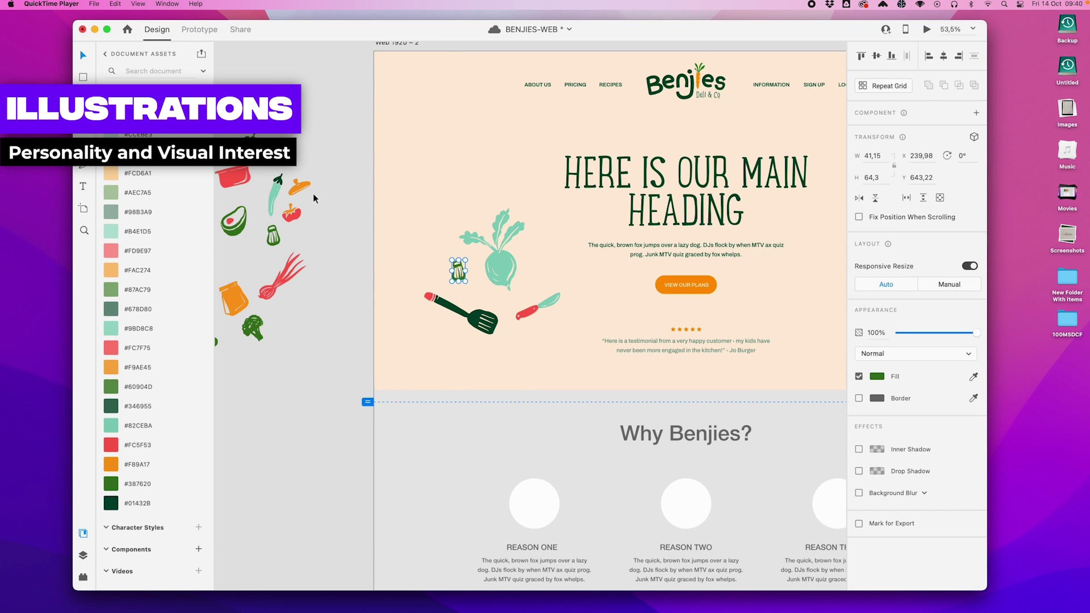
- Place the tomato right of the beetroot and adjust the spacing of the spatula, salt shaker and knife around it
drag(301, 215, 547, 262)
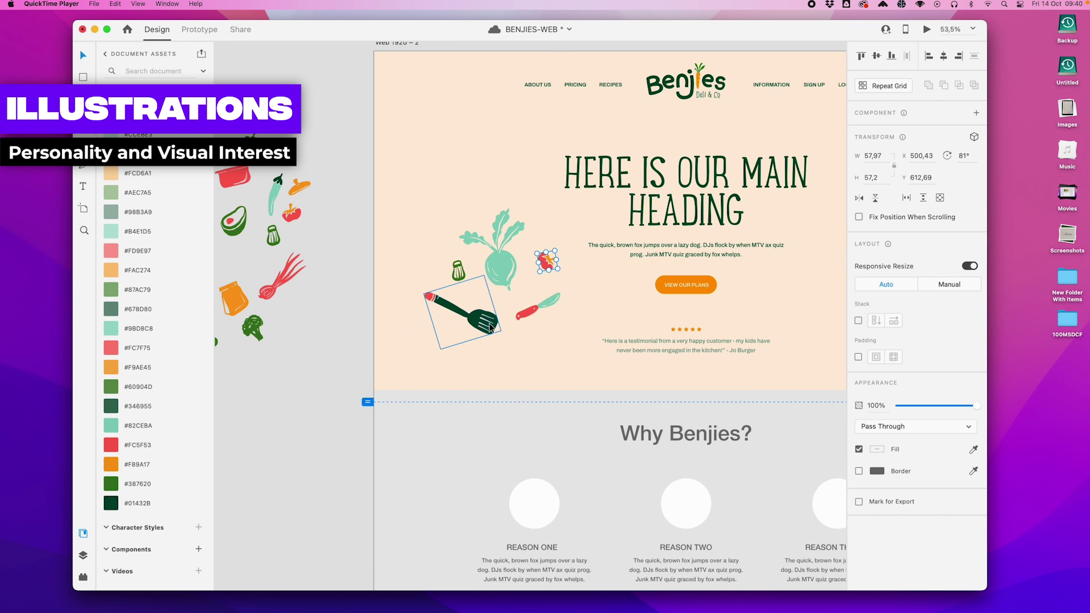
drag(485, 329, 466, 338)
drag(459, 271, 472, 251)
drag(537, 306, 524, 299)
scroll(304, 340, left, 5)
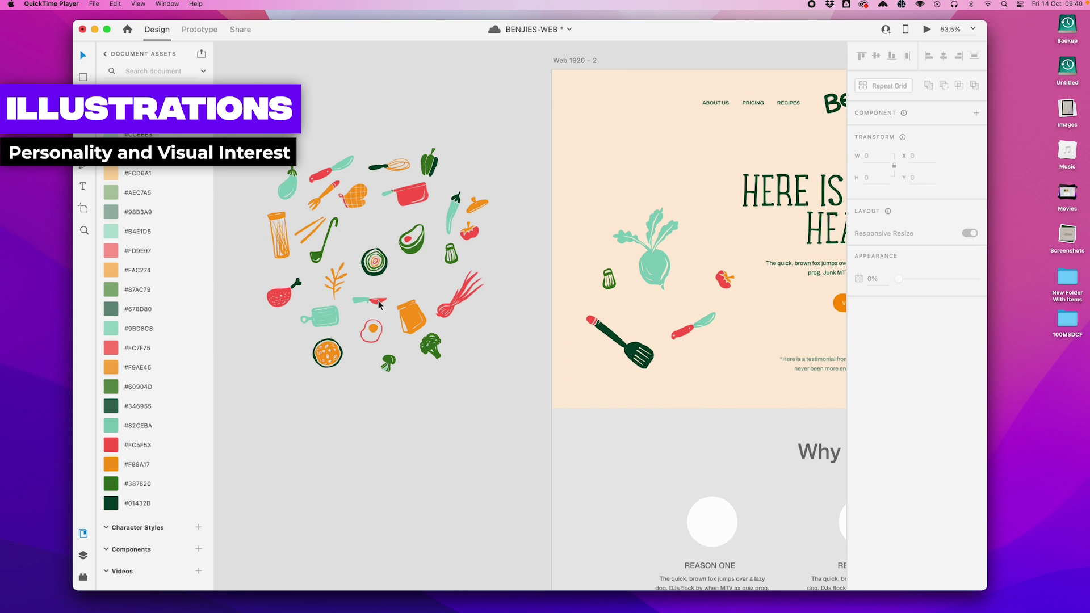
- Place the avocado below the knife and the whisk on the opposite side of the hero text
drag(409, 238, 720, 351)
click(441, 448)
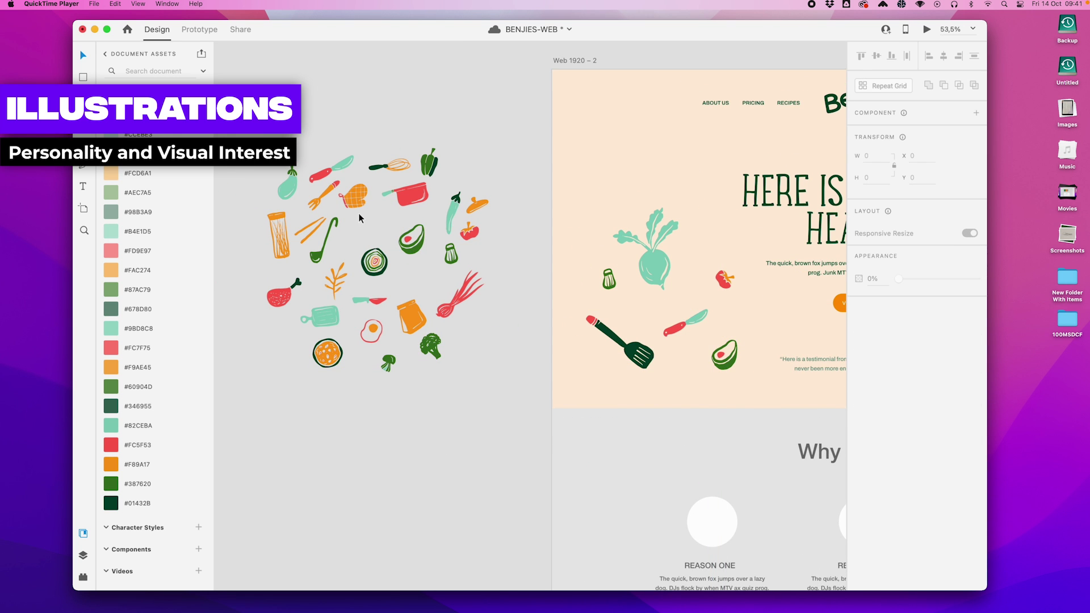
scroll(360, 215, down, 4)
scroll(356, 203, right, 3)
mouse_move(290, 162)
mouse_down()
mouse_move(522, 197)
mouse_move(297, 166)
mouse_up()
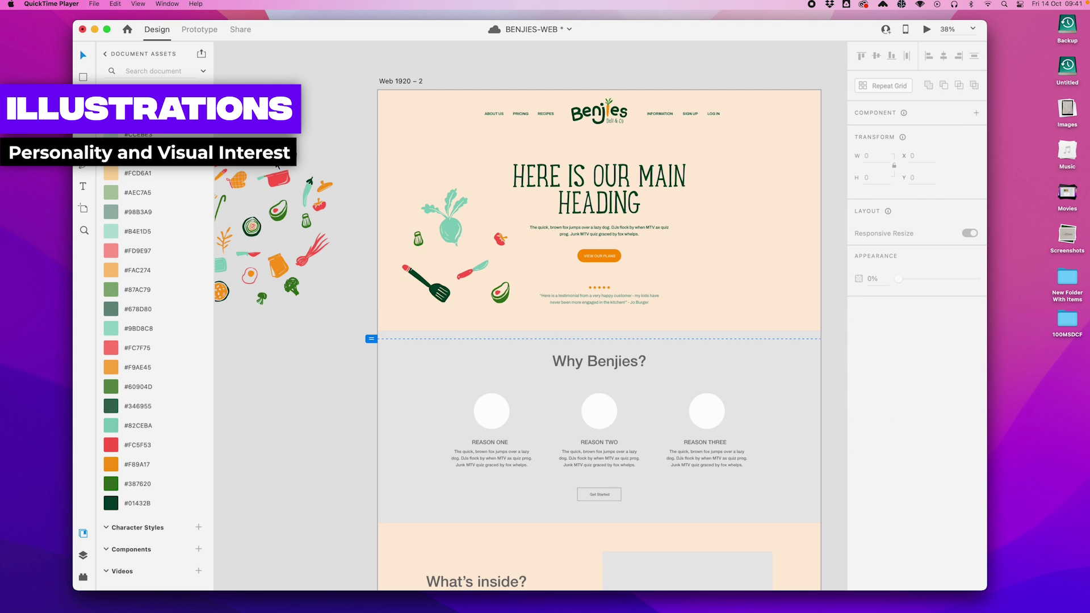
drag(248, 254, 727, 250)
- Shrink the beetroot illustration to about 147 by 186 and recolour it red #FC5F53
mouse_move(440, 213)
mouse_down()
mouse_move(444, 222)
mouse_move(438, 208)
mouse_up()
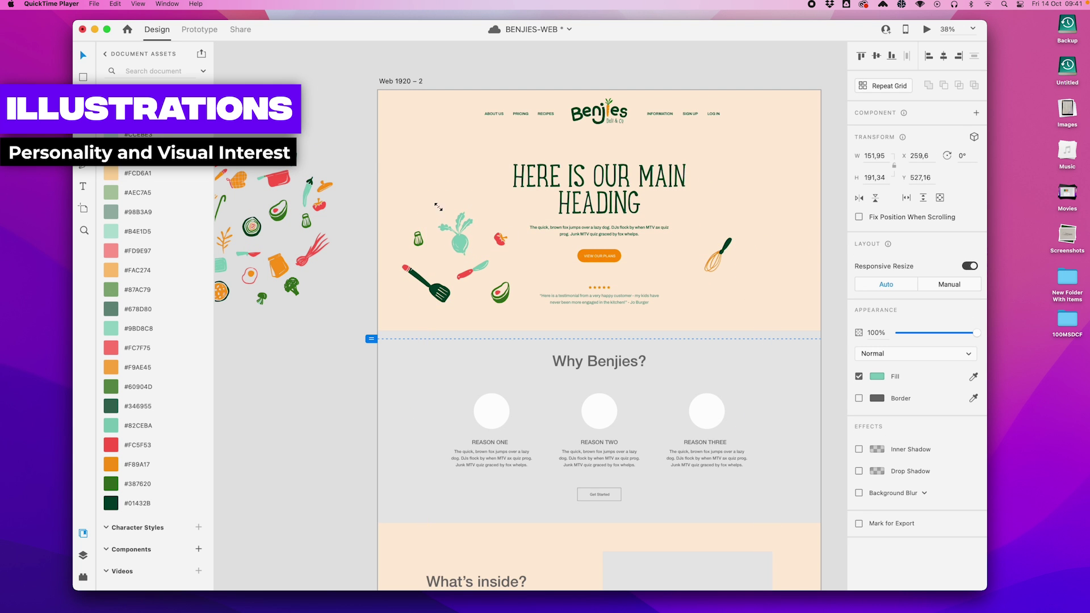
click(128, 487)
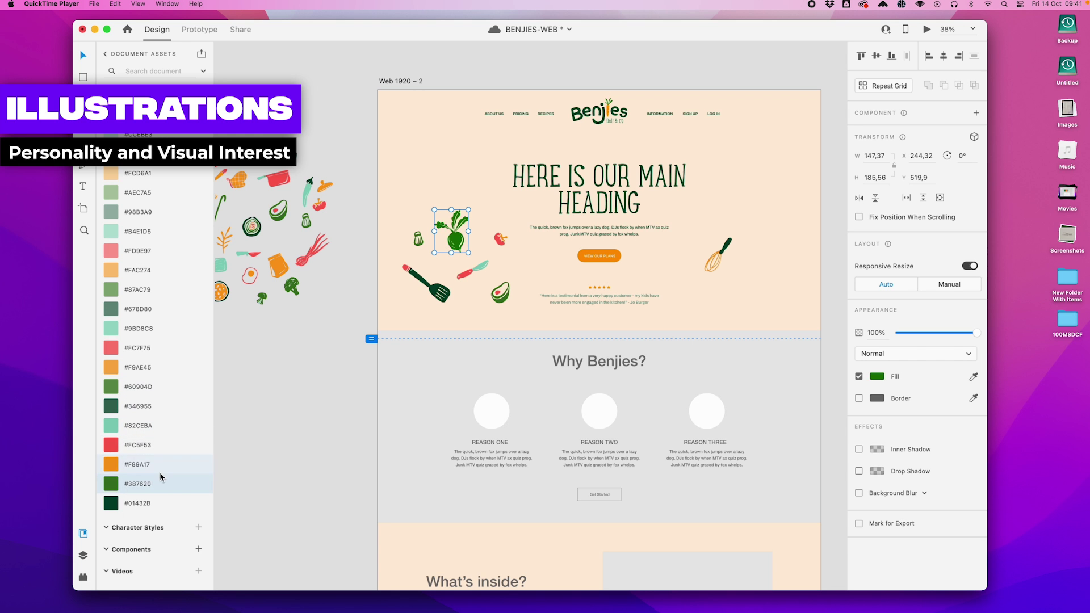
click(136, 464)
click(122, 445)
click(305, 353)
- Add further illustrations around the whisk in the hero's right area, including the round green-ringed one
scroll(304, 353, left, 2)
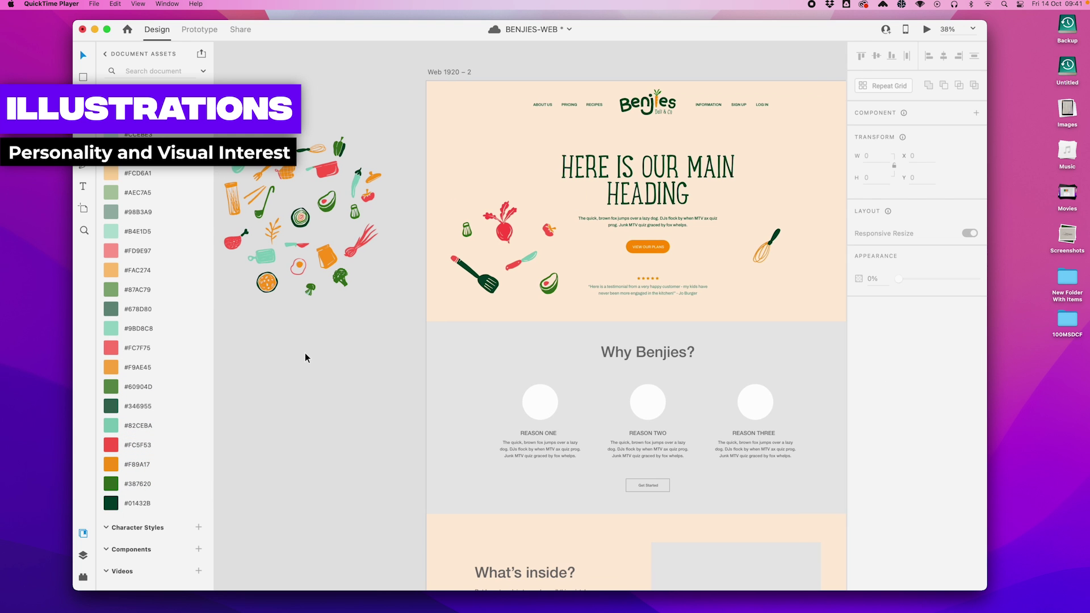
drag(304, 216, 717, 258)
click(357, 319)
drag(302, 218, 447, 242)
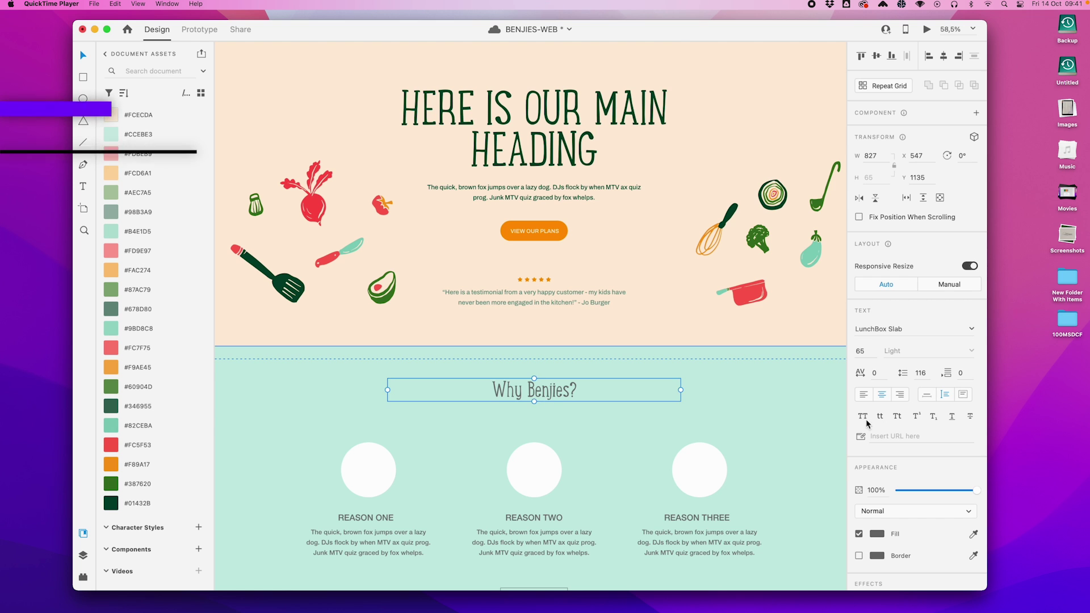
- Set the Why Benjies? heading in all caps, dark green #01432B, at size 95
click(863, 418)
click(112, 503)
text(95)
key(Return)
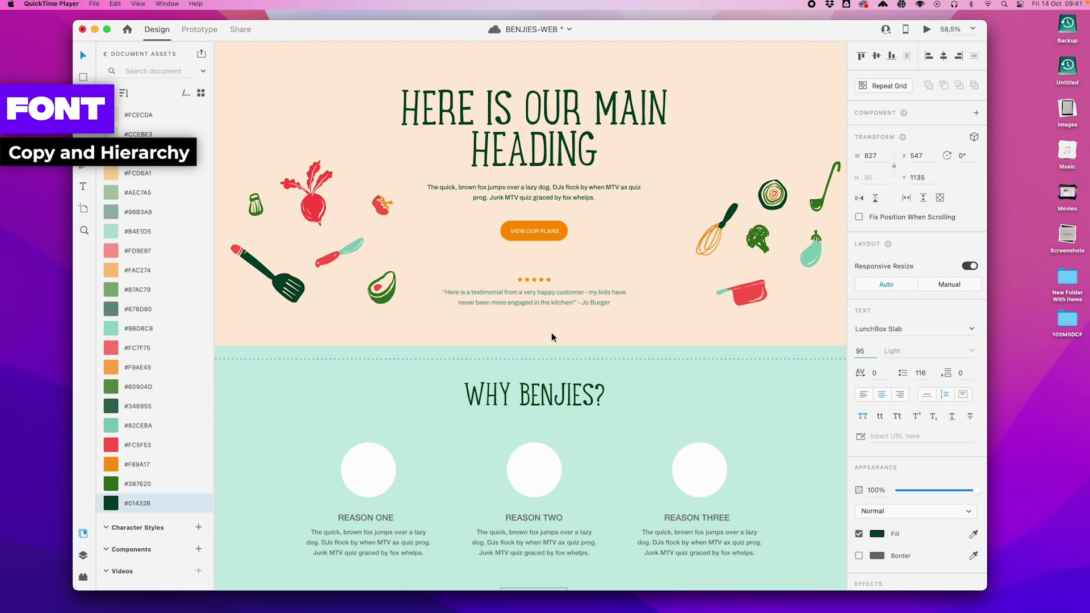
- Ungroup the Reason One, Reason Two and Reason Three columns
scroll(550, 332, down, 5)
click(687, 334)
key(shift+super+g)
click(531, 339)
key(shift+super+g)
click(354, 338)
key(shift+super+g)
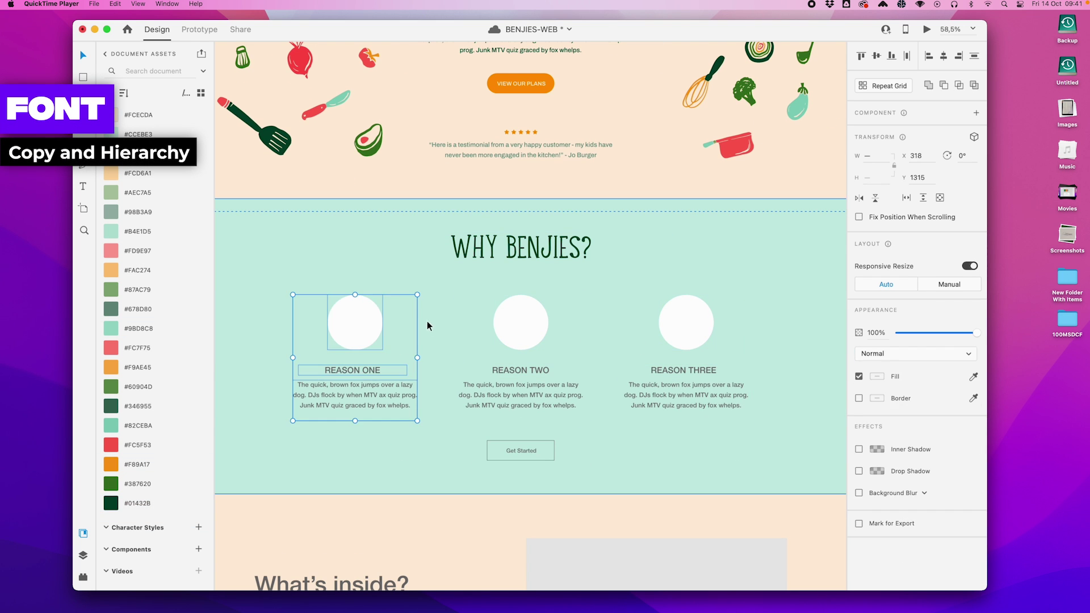
- Delete the white placeholder circles above the three reason titles
click(379, 329)
key(Delete)
click(533, 332)
key(Delete)
click(705, 332)
key(Delete)
- Place the avocado illustration from the canvas above the Reason One title in the Why Benjies? section
scroll(281, 211, left, 7)
scroll(280, 211, up, 4)
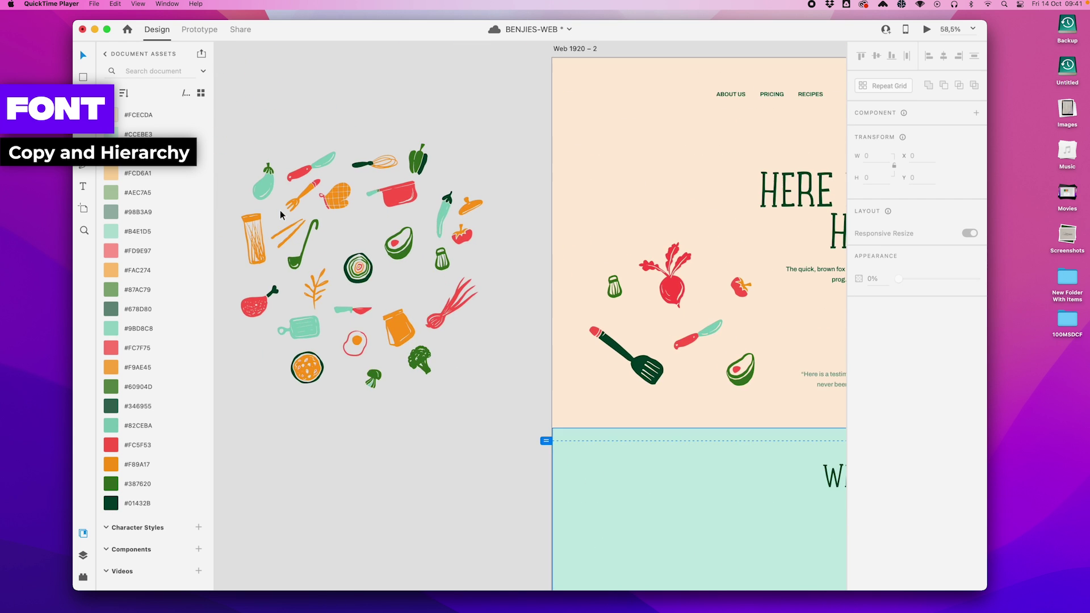
scroll(374, 252, down, 3)
scroll(374, 252, right, 2)
drag(292, 97, 423, 335)
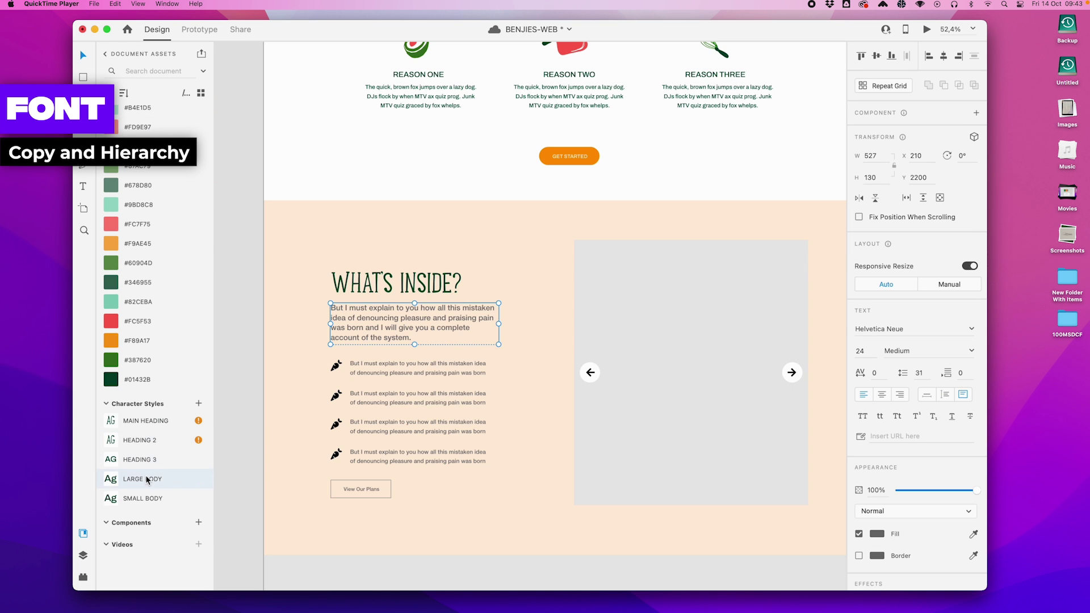
- Apply the LARGE BODY style to the What's Inside? paragraph and the SMALL BODY style to its bullet texts
click(142, 478)
click(387, 373)
shift+click(388, 400)
shift+click(387, 427)
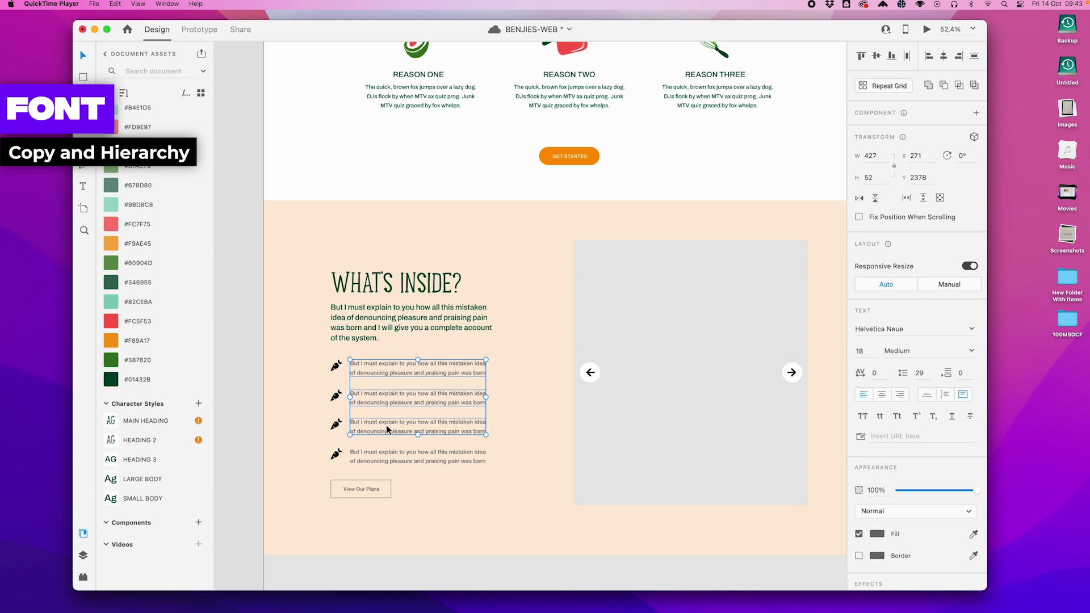
click(123, 503)
- Recolour the carrot bullet icons in the What's Inside? section orange #F89A17
click(396, 283)
drag(315, 363, 506, 142)
click(137, 341)
click(317, 254)
- Turn the orange Get Started button into a component named BUTTON
scroll(333, 301, right, 3)
scroll(333, 300, down, 1)
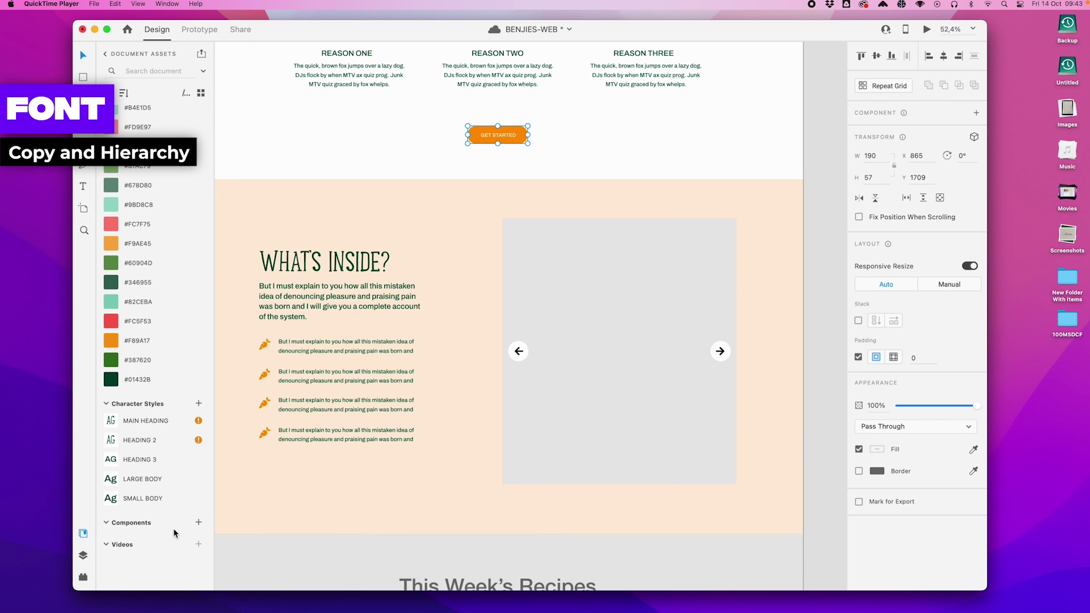
key(super+k)
double_click(142, 510)
text(BU)
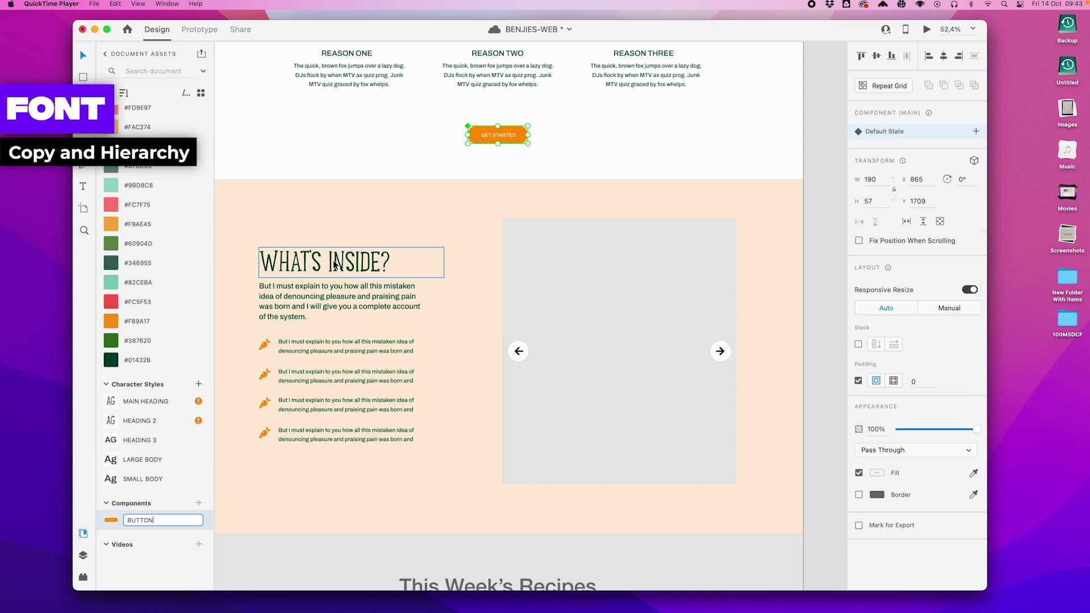
text(TTON)
key(Return)
- Place a BUTTON instance 48 px below the carrot bullet list, aligned with the paragraph's left edge, and open its label for editing
drag(141, 528, 302, 472)
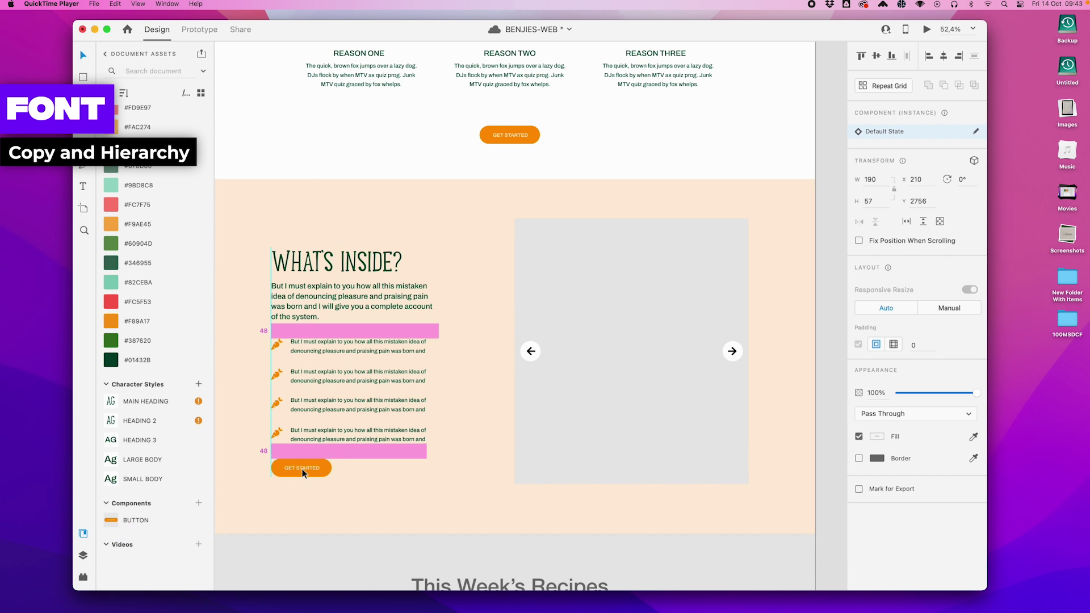
double_click(303, 471)
double_click(308, 471)
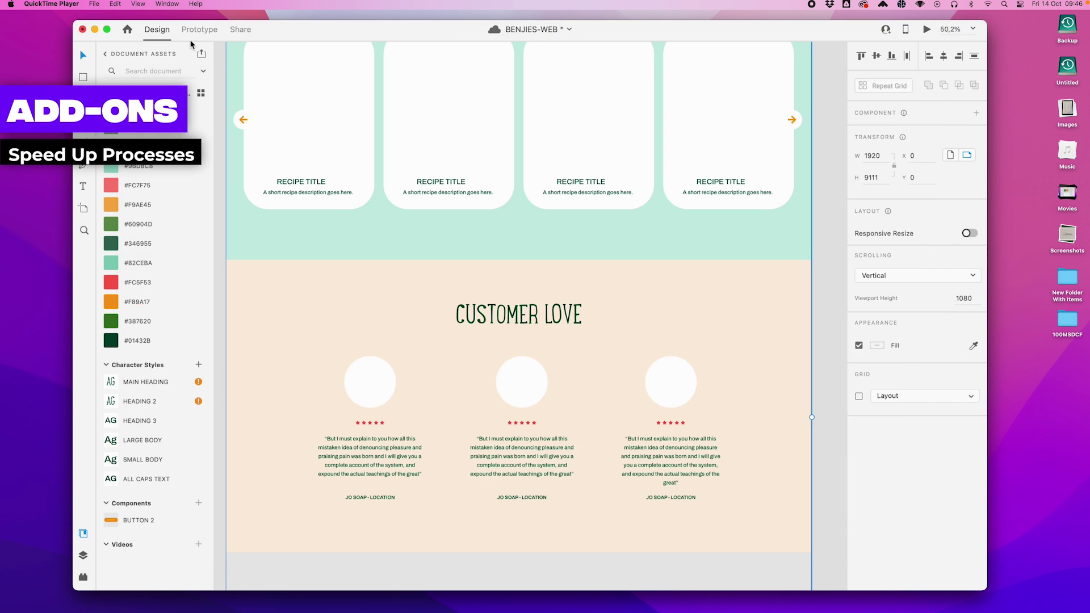
- Open the XD plugin marketplace in Creative Cloud and install the UI Faces plugin
click(247, 40)
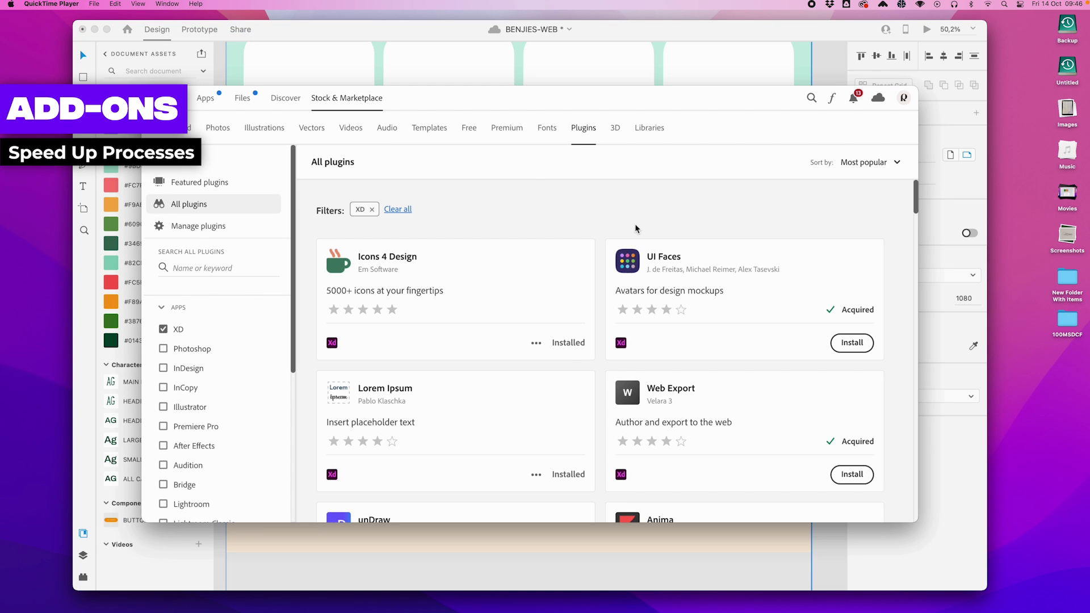
click(851, 342)
click(704, 383)
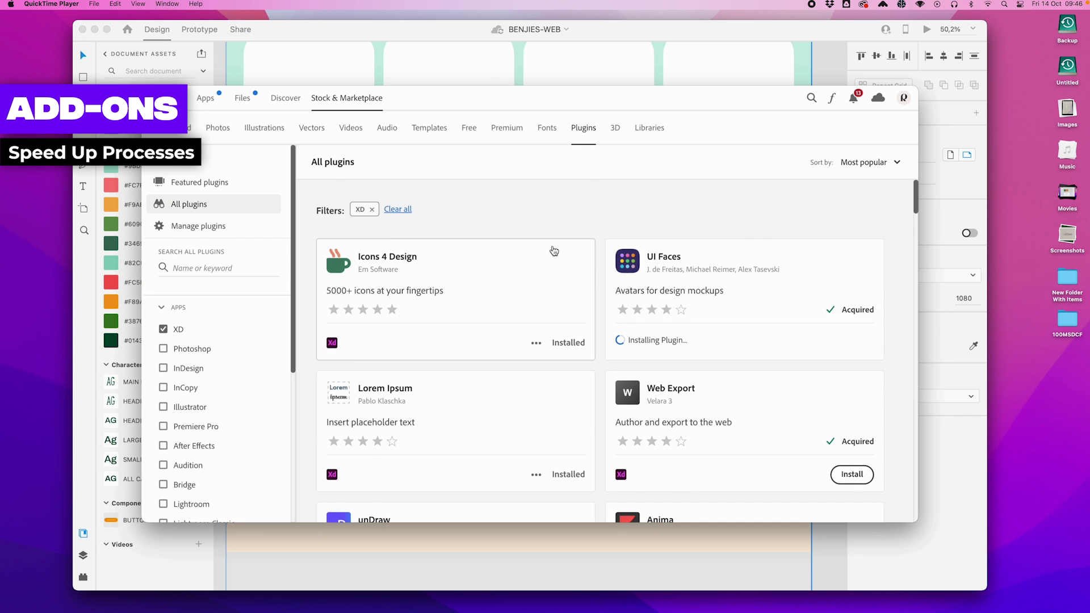
- Install the User Profile plugin and return to the BENJIES-WEB document in Adobe XD
scroll(554, 250, down, 15)
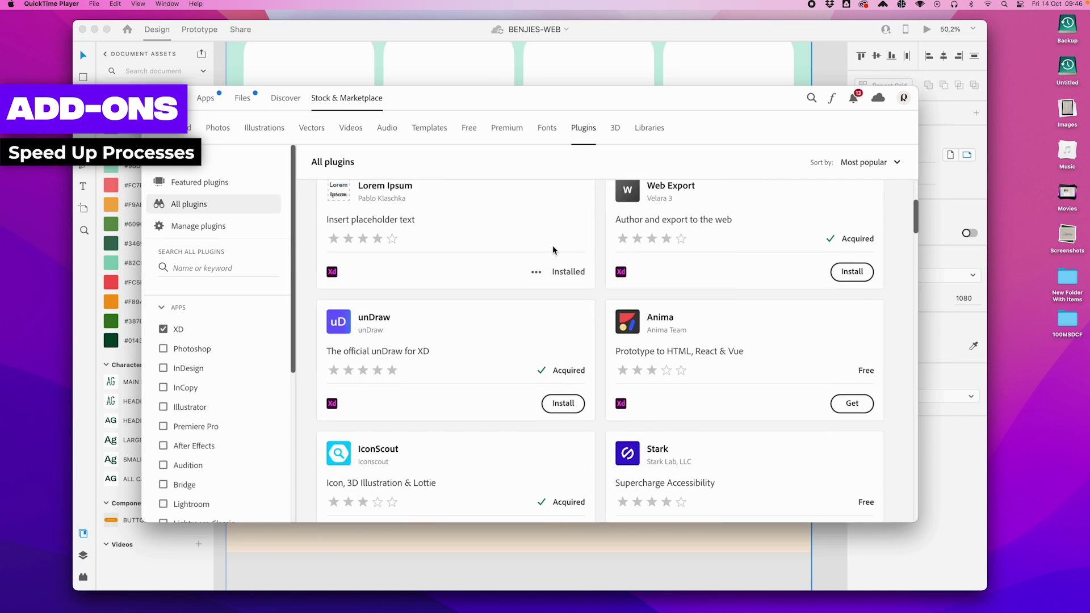
click(563, 414)
click(701, 382)
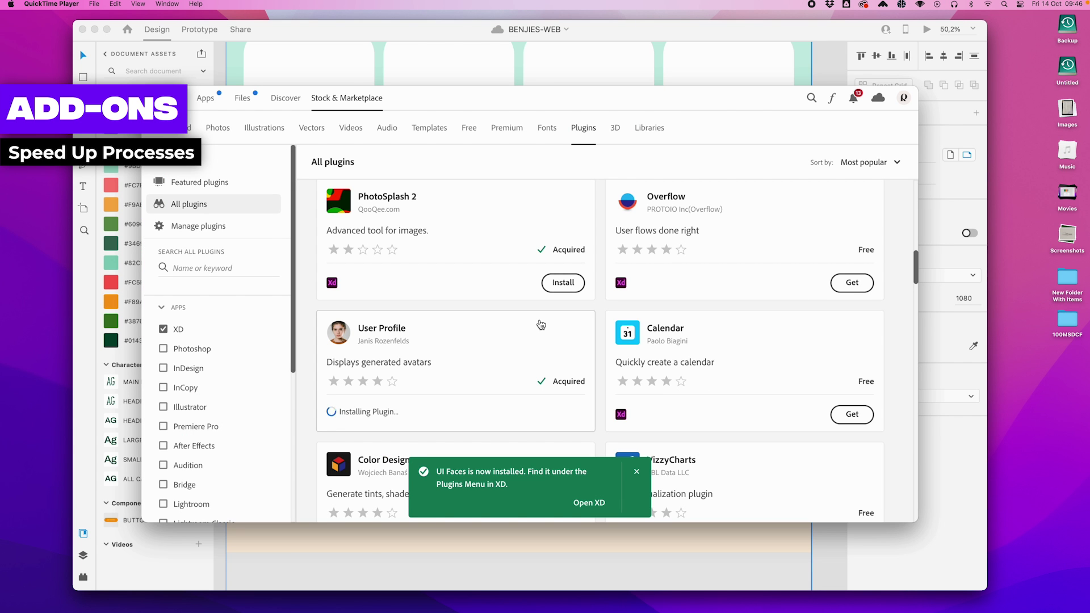
click(583, 67)
- Select the three white avatar circles in the Customer Love section and open the UI Faces plugin
scroll(330, 335, down, 3)
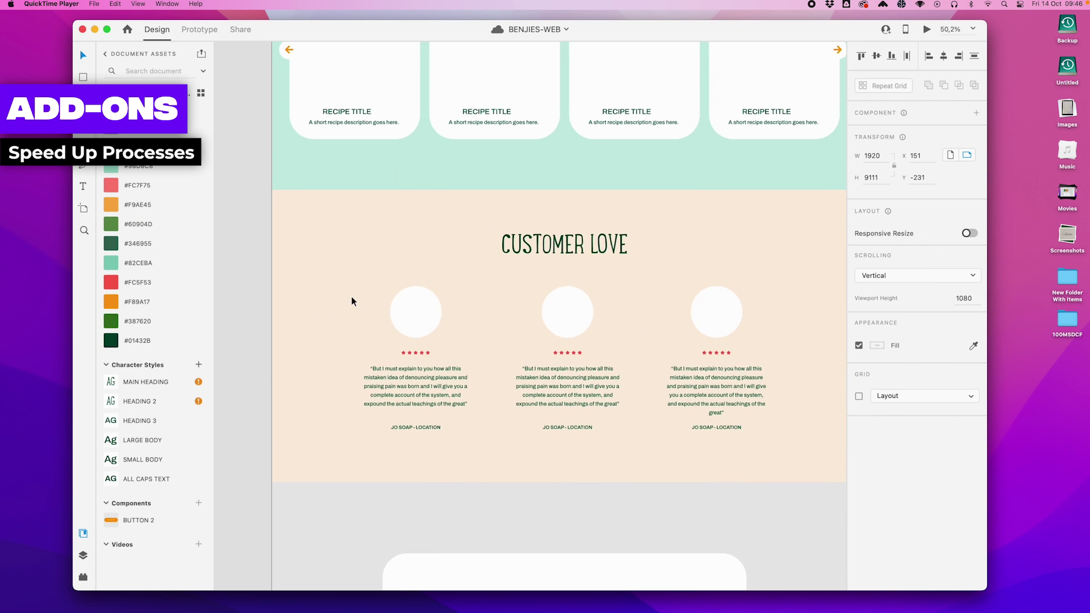
scroll(532, 329, down, 1)
scroll(531, 327, down, 5)
scroll(531, 327, up, 4)
click(745, 240)
scroll(744, 241, down, 4)
scroll(584, 314, up, 4)
drag(611, 319, 332, 334)
scroll(331, 334, left, 2)
click(230, 20)
click(233, 88)
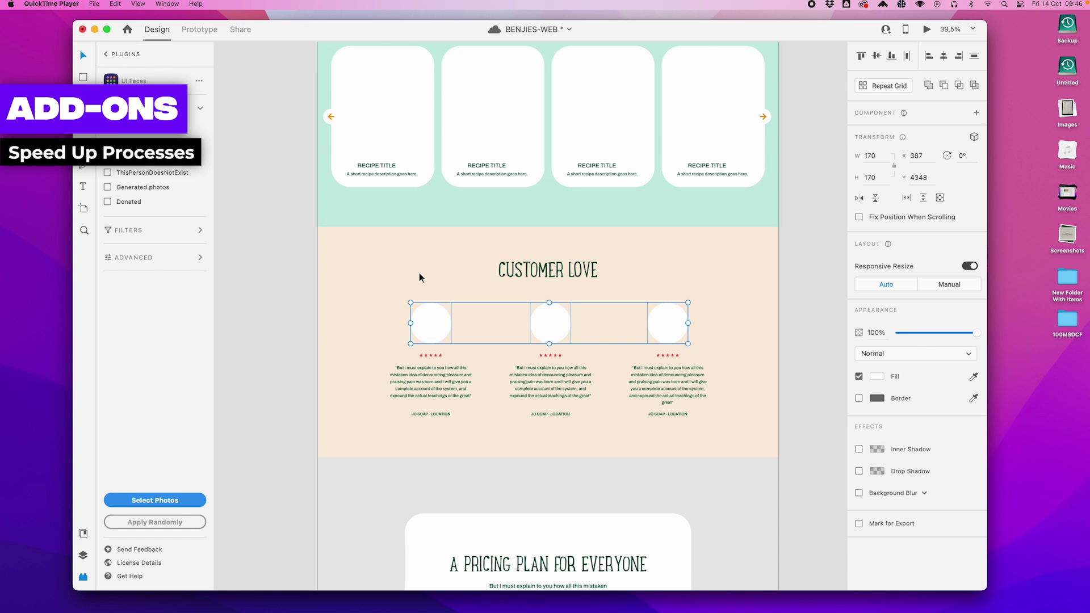
- Open the UI Faces photo selection, load more photos and choose the outdoor portrait of a smiling long-haired woman
click(155, 501)
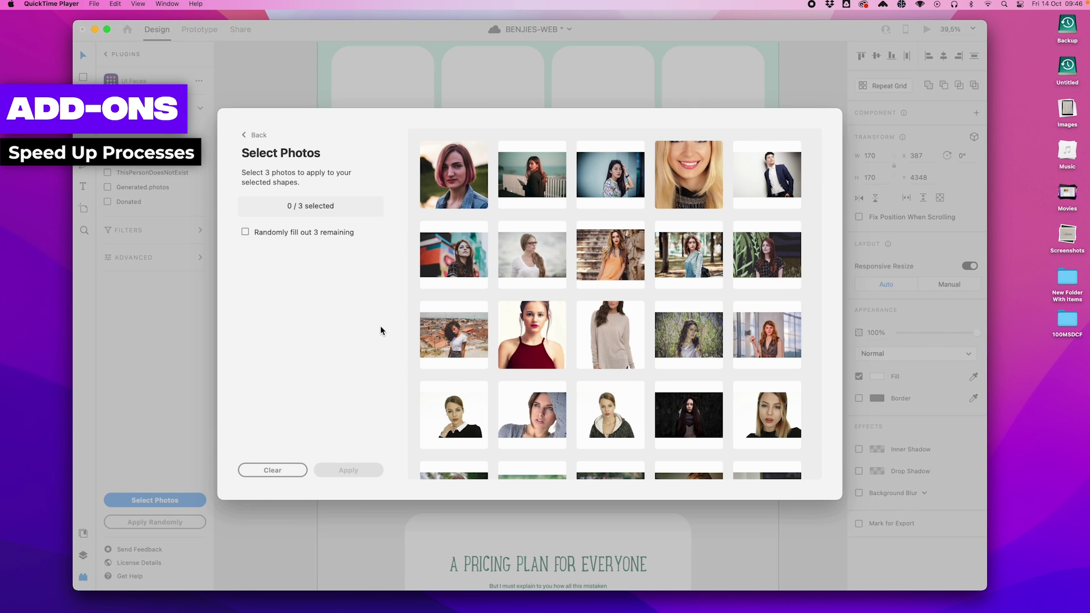
scroll(690, 254, down, 4)
click(614, 446)
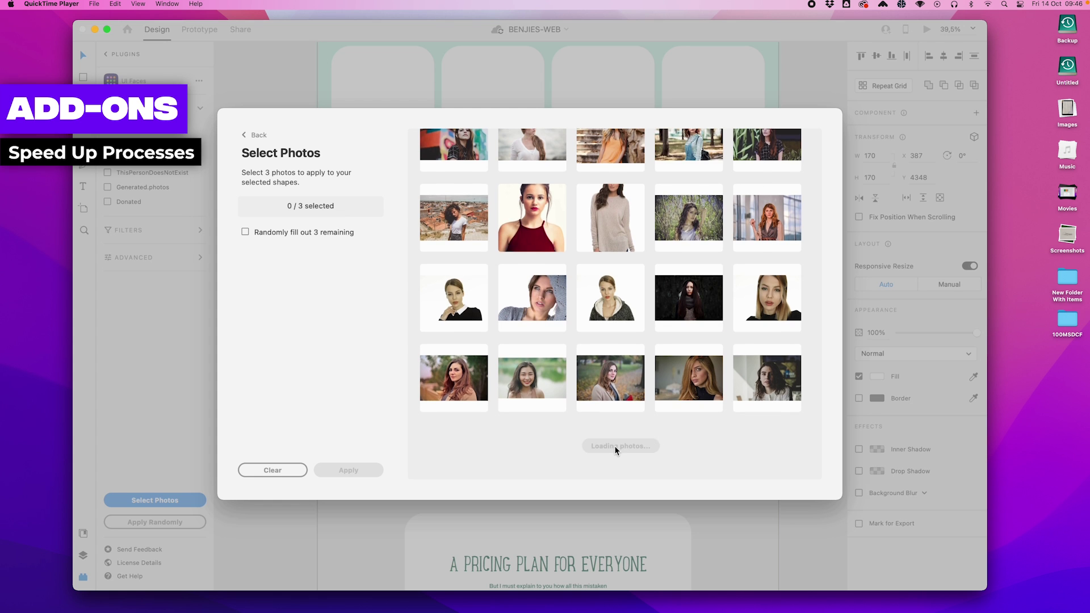
scroll(616, 448, down, 5)
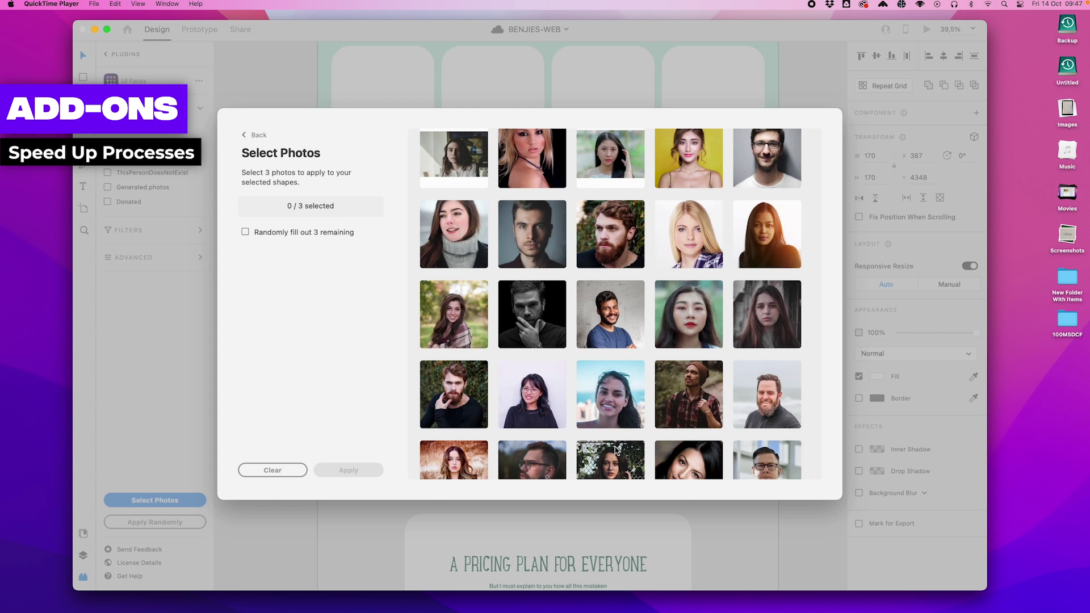
scroll(584, 309, down, 1)
click(456, 288)
- Load more photos, choose the smiling dark-haired woman against the dark teal wall, and browse for a third portrait
scroll(528, 292, down, 2)
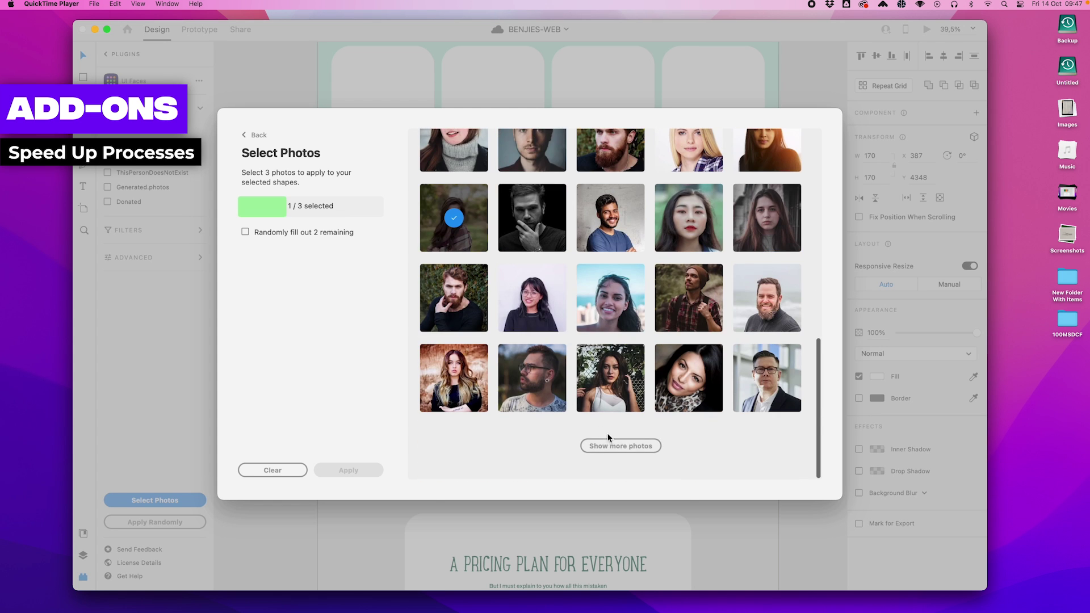
scroll(698, 461, down, 5)
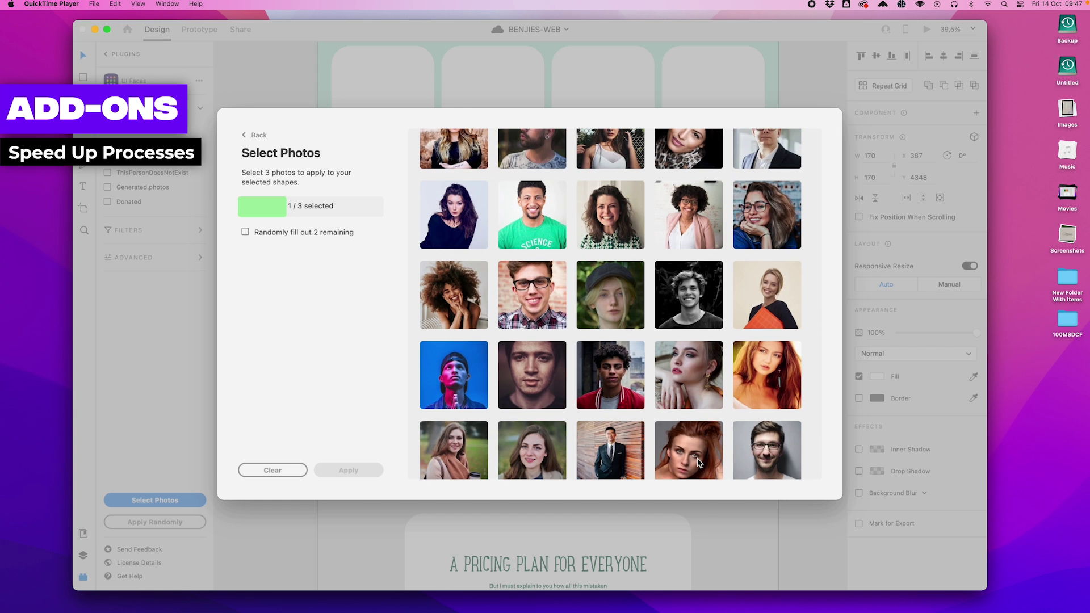
scroll(698, 461, down, 3)
click(622, 446)
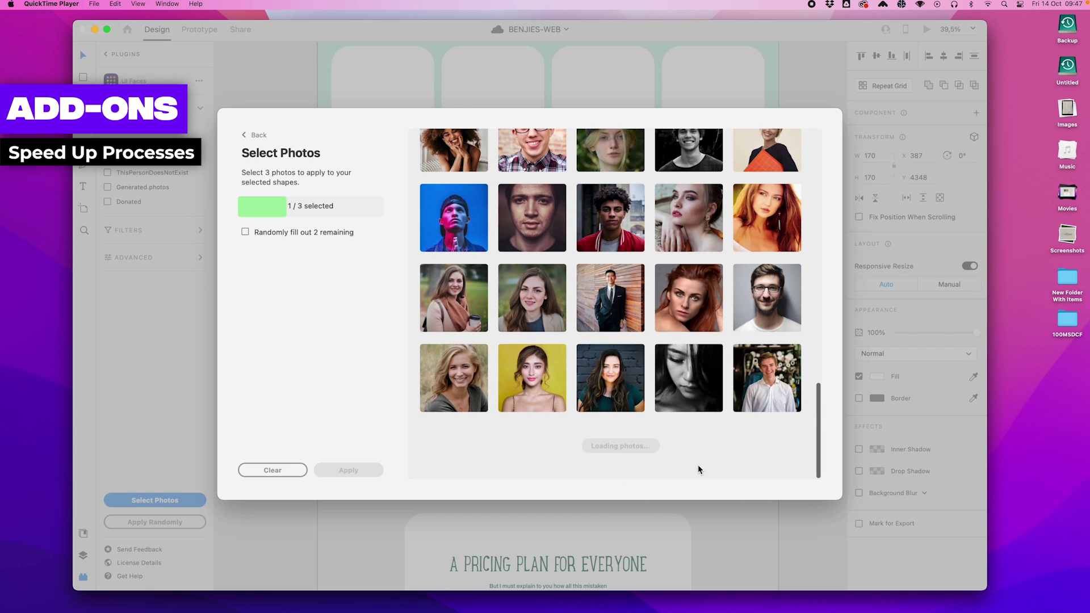
click(610, 377)
scroll(696, 429, down, 8)
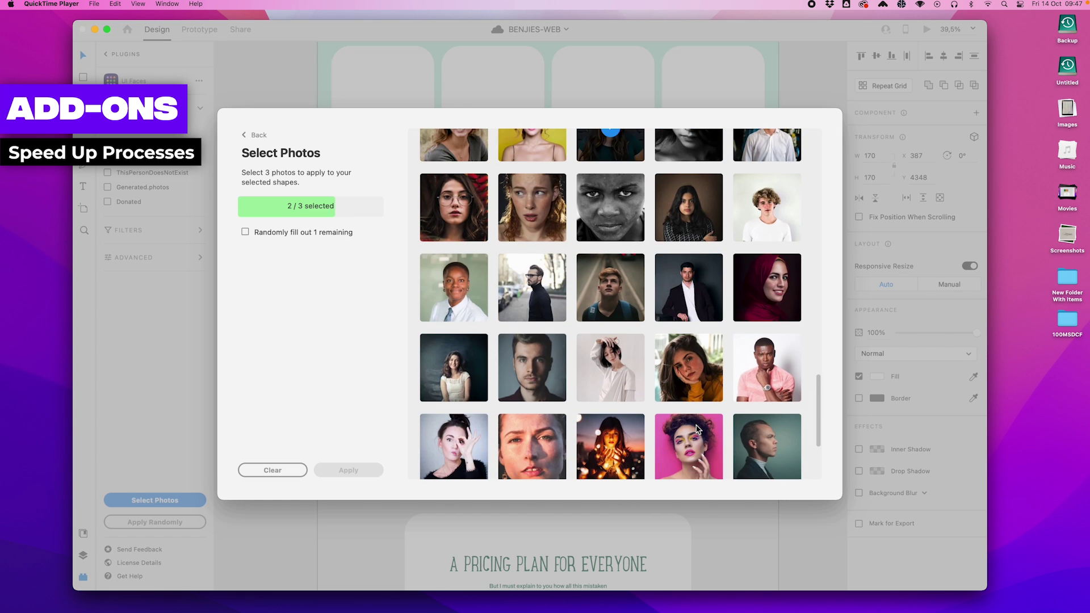
scroll(698, 429, down, 2)
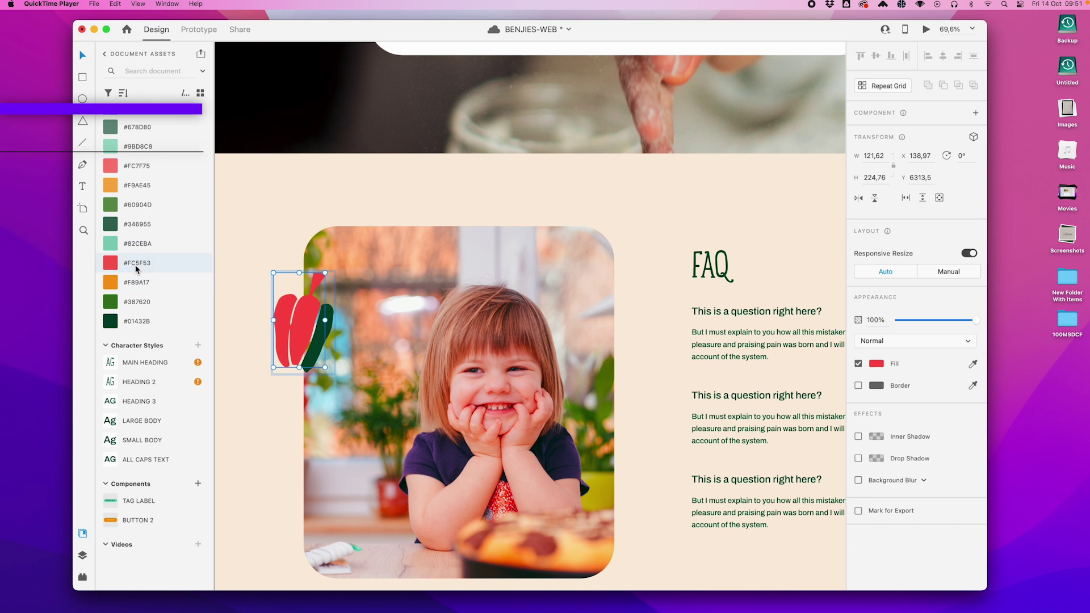
- Review the FAQ, pricing plan and Customer Love sections of the homepage
click(281, 165)
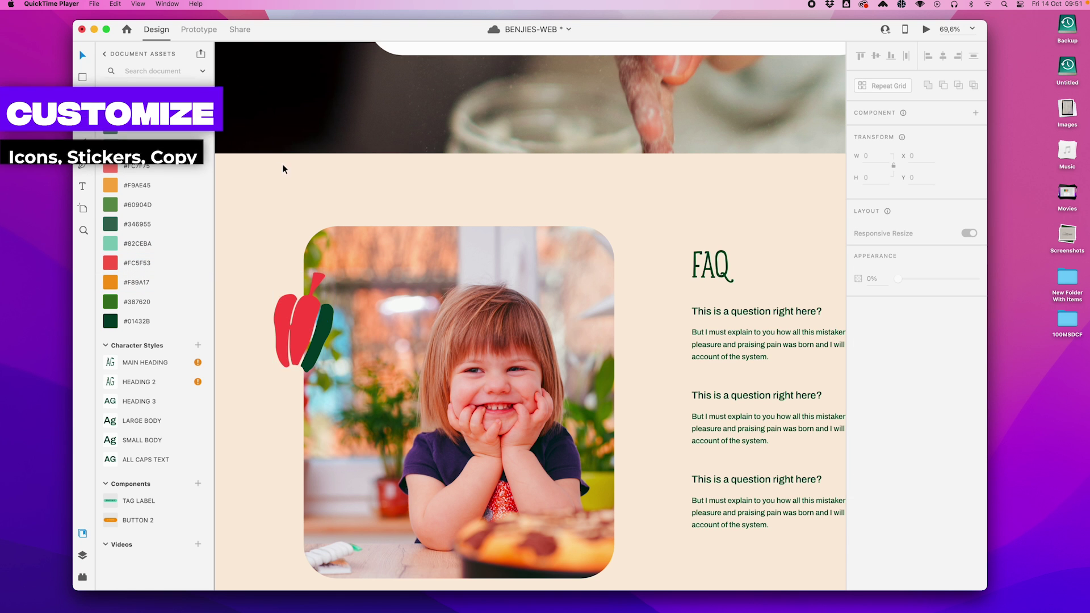
scroll(403, 194, down, 4)
scroll(404, 196, up, 2)
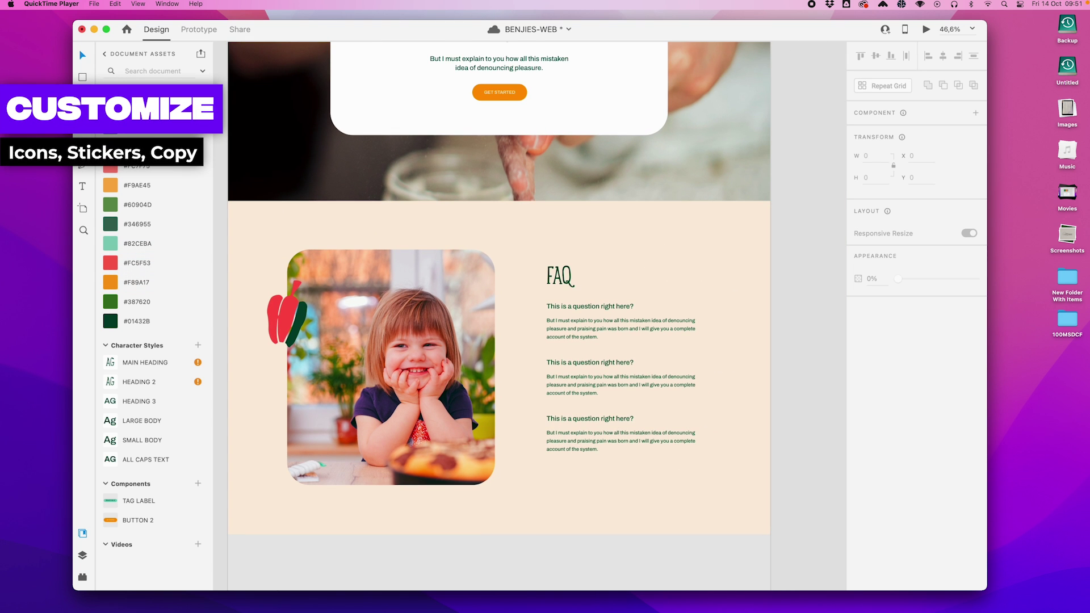
scroll(475, 189, up, 10)
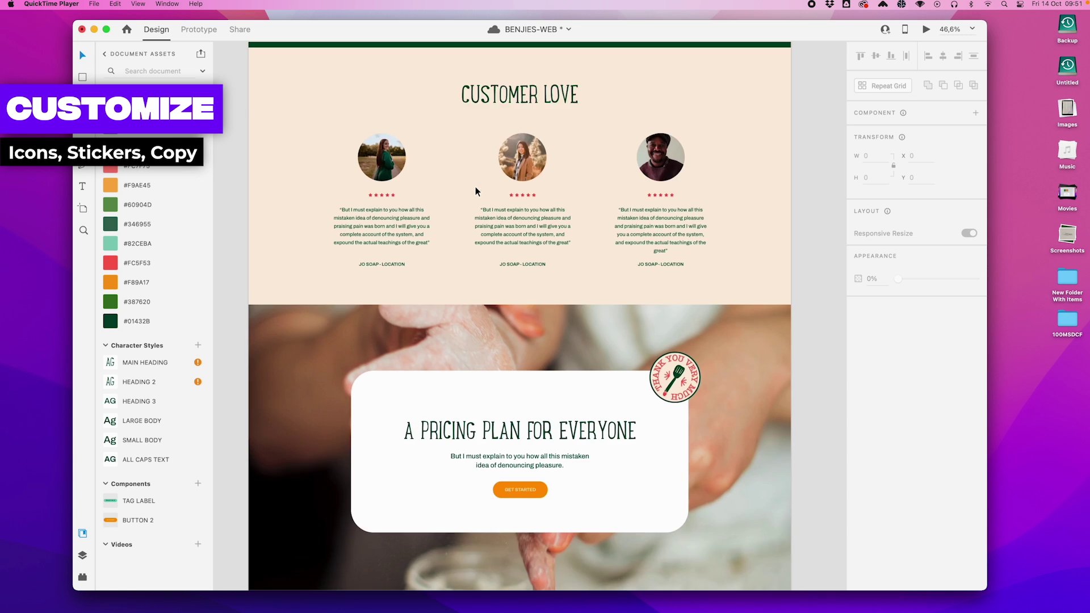
scroll(475, 190, down, 2)
scroll(476, 190, up, 9)
scroll(546, 336, up, 3)
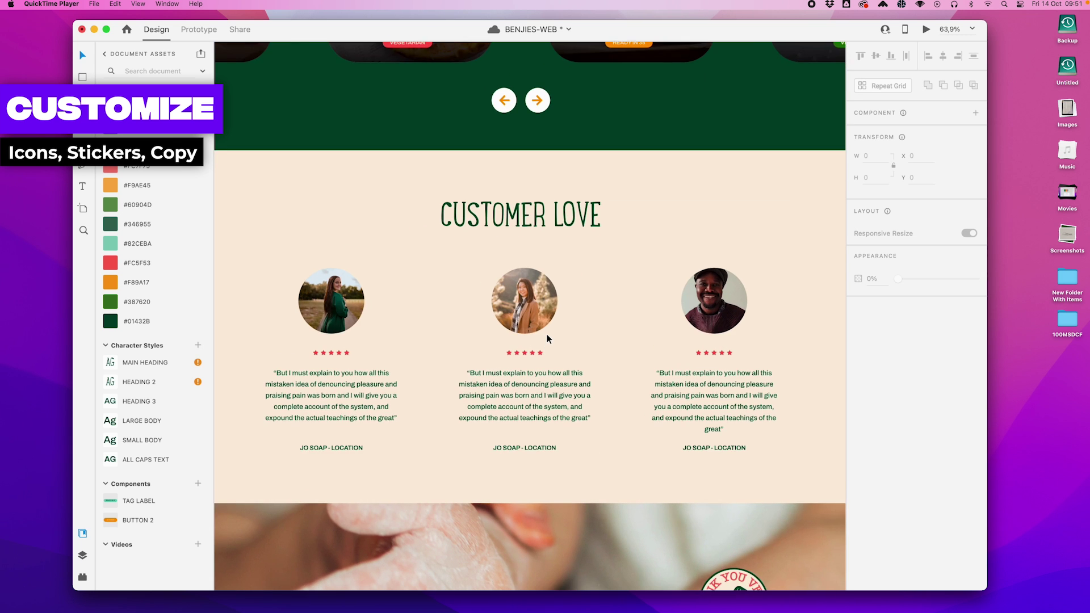
scroll(546, 336, left, 2)
scroll(477, 278, up, 5)
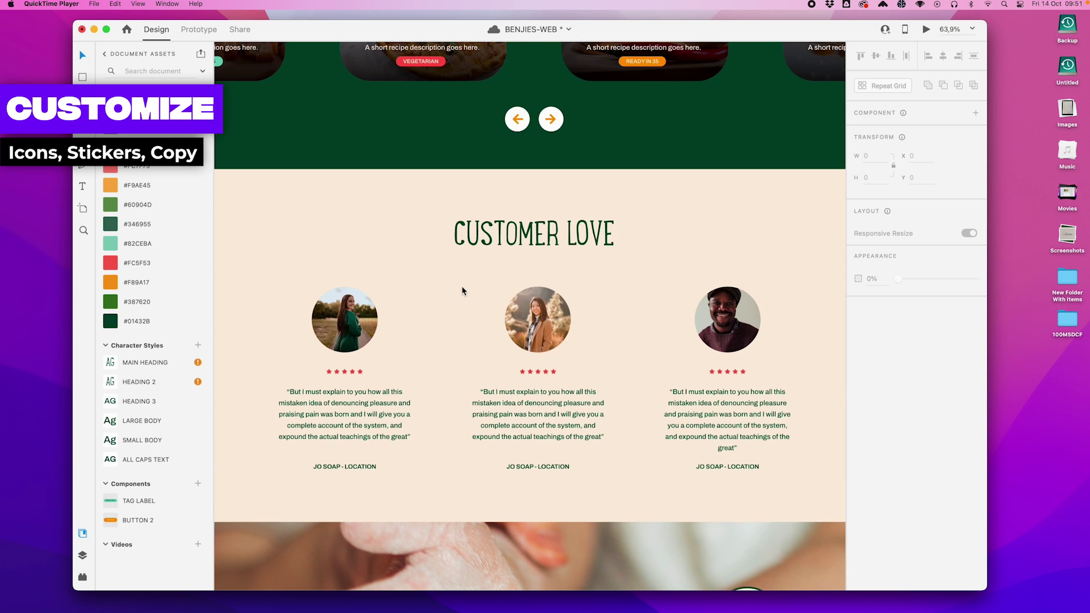
- Switch to Illustrator and draw a freehand red heart with the Pencil tool in the empty area below the utensil stickers
click(724, 569)
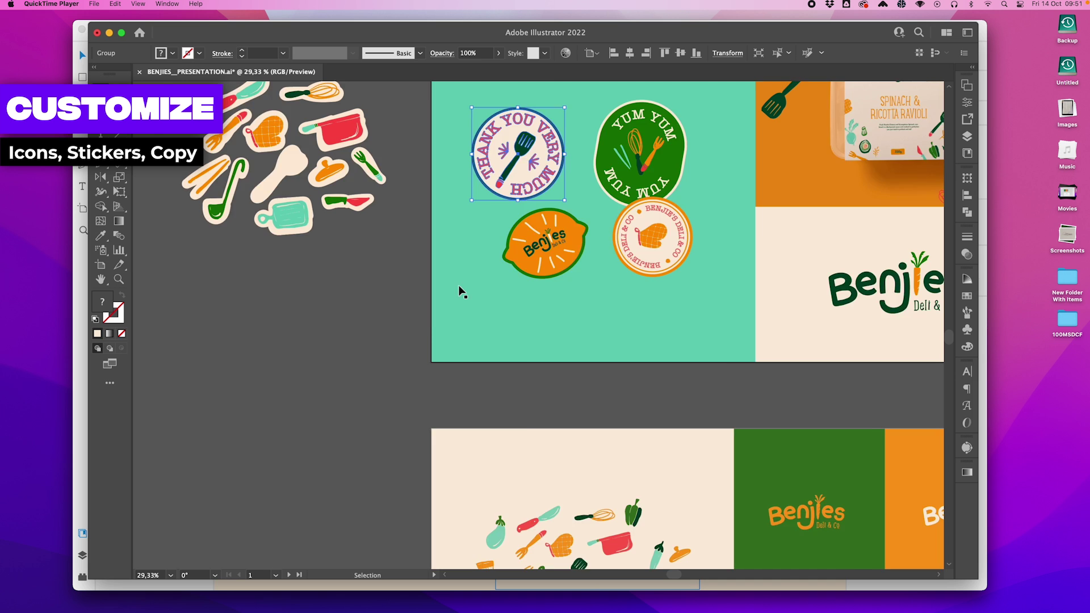
key(p)
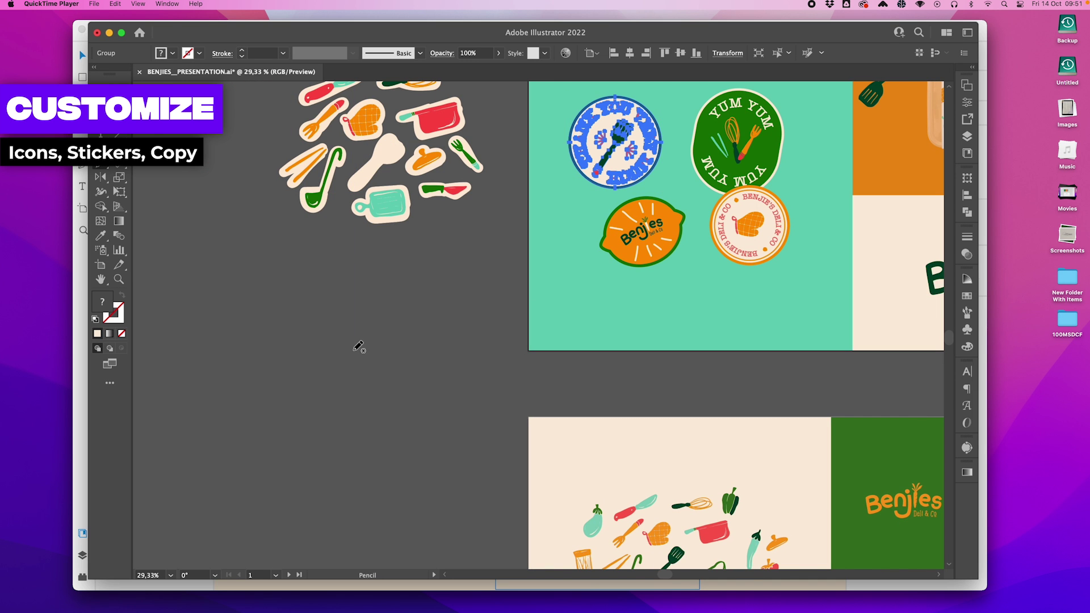
key(super+equal)
key(super+equal)
scroll(357, 345, left, 5)
scroll(357, 346, down, 2)
drag(101, 163, 151, 175)
drag(454, 334, 447, 342)
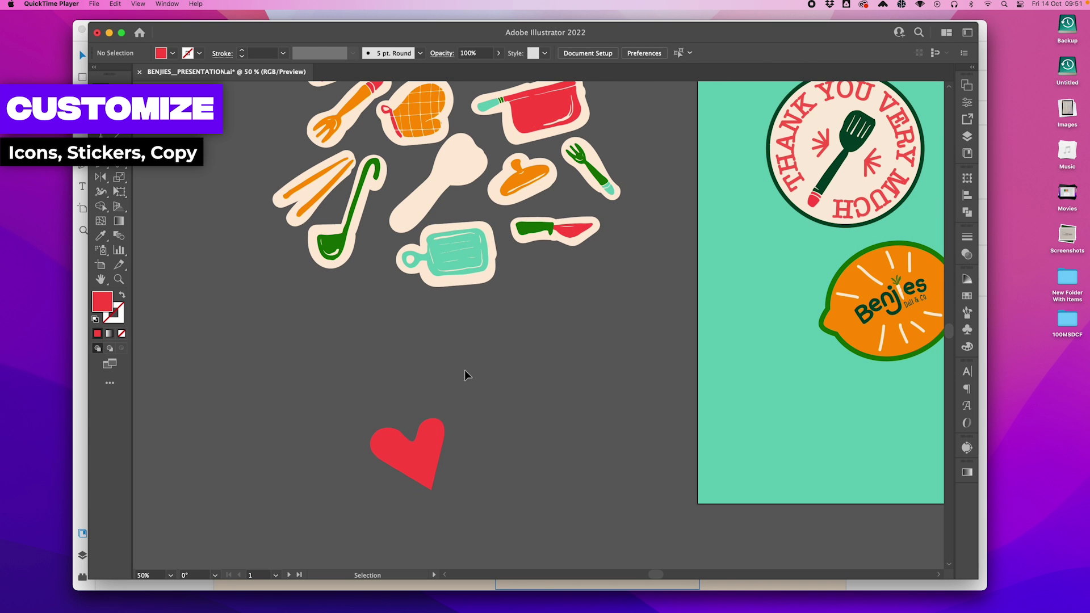
- Scale the red heart down to about half its size and round off its pointed tip with the Pencil tool
click(423, 442)
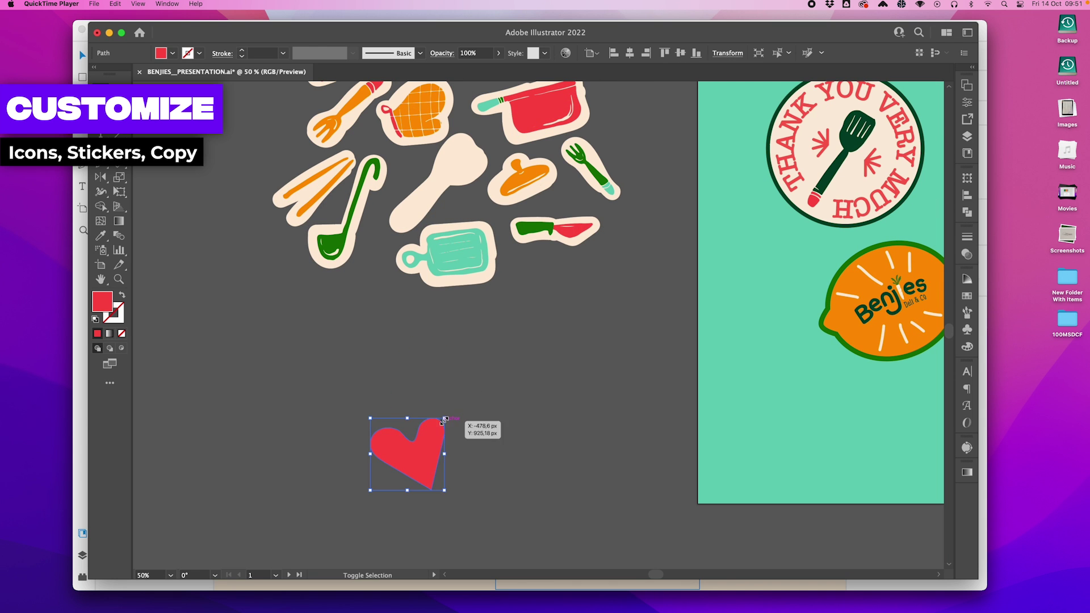
drag(450, 421, 407, 454)
click(418, 478)
key(super+equal)
key(super+equal)
key(super+equal)
key(super+equal)
scroll(418, 478, down, 10)
scroll(418, 478, left, 8)
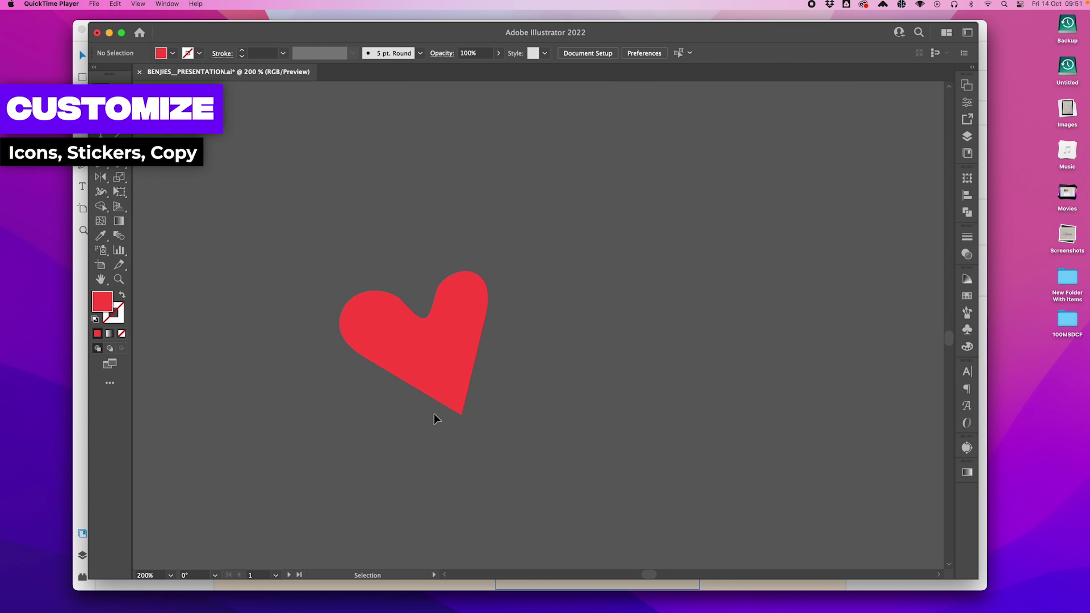
click(430, 383)
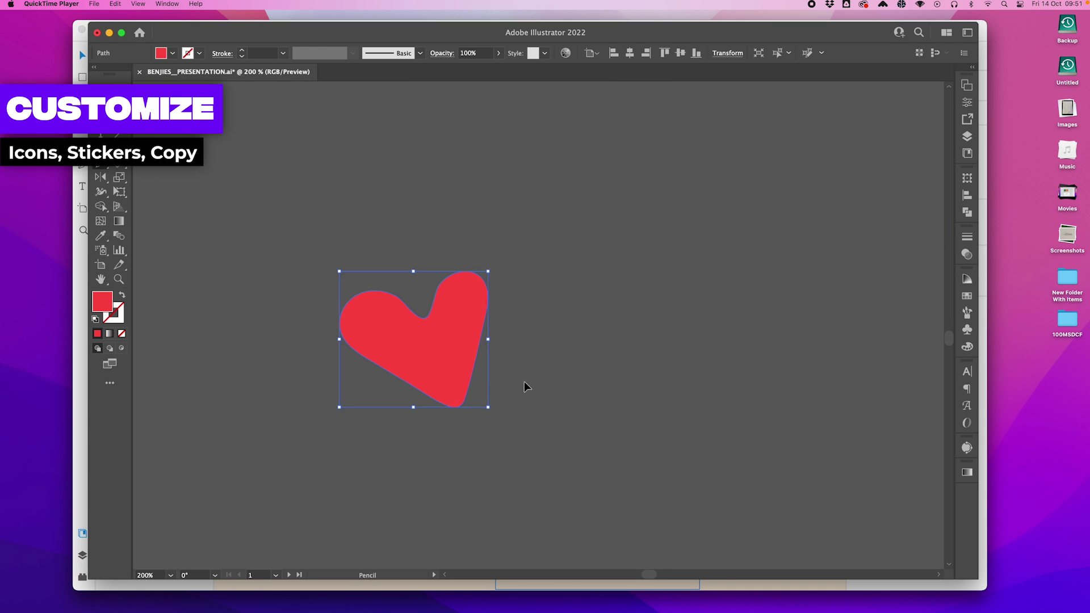
- Copy the heart into the BENJIES-WEB document in XD and place hearts on both sides of the Customer Love heading, mirroring the second horizontally
key(super+c)
click(634, 565)
key(super+v)
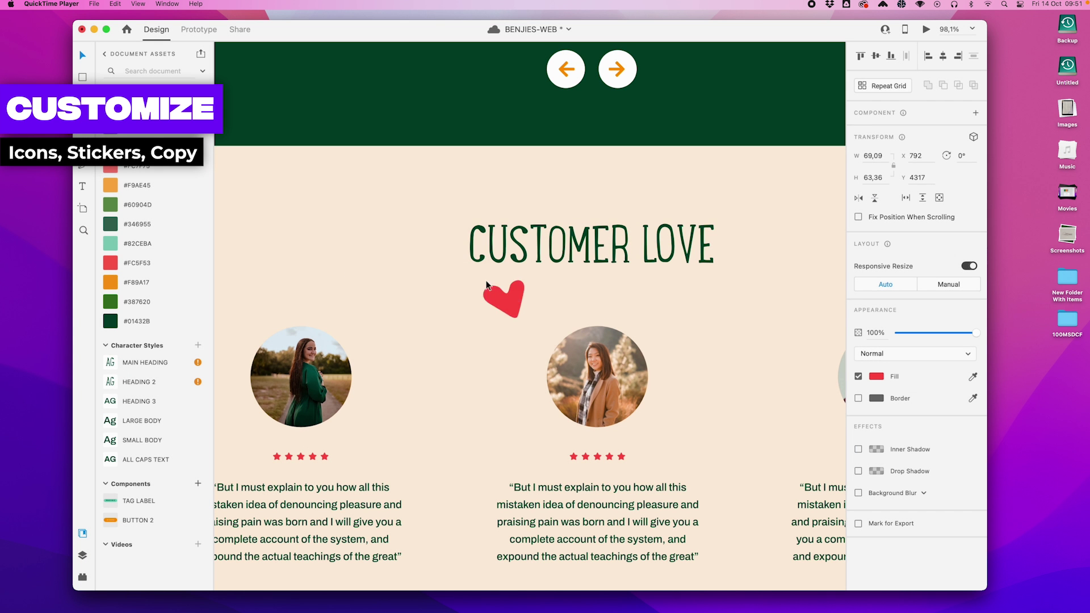
drag(486, 281, 760, 236)
click(859, 198)
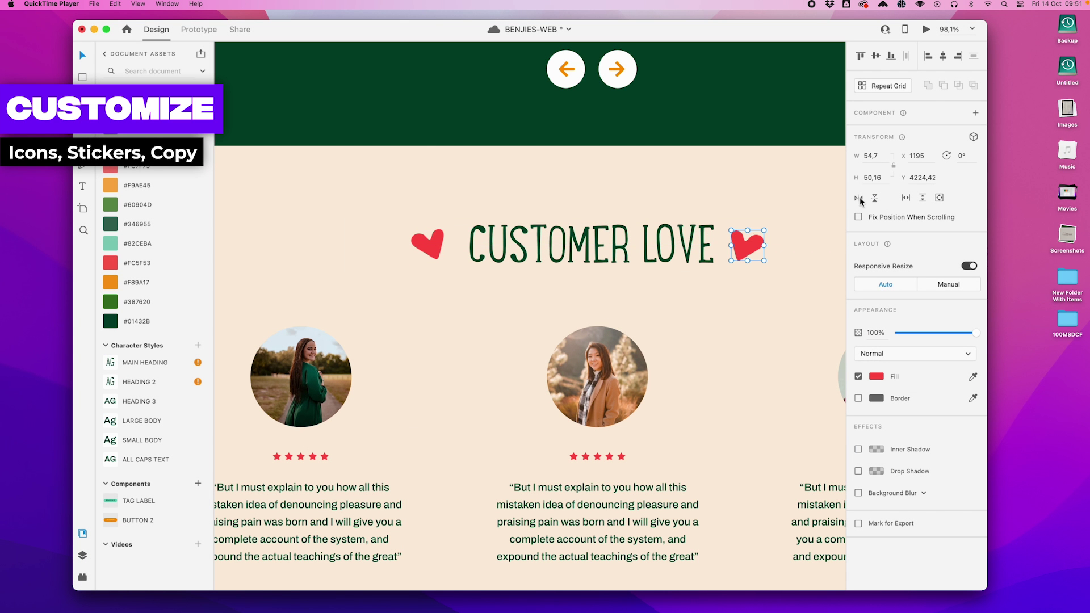
click(738, 189)
scroll(737, 189, down, 5)
scroll(737, 188, right, 3)
scroll(737, 188, up, 5)
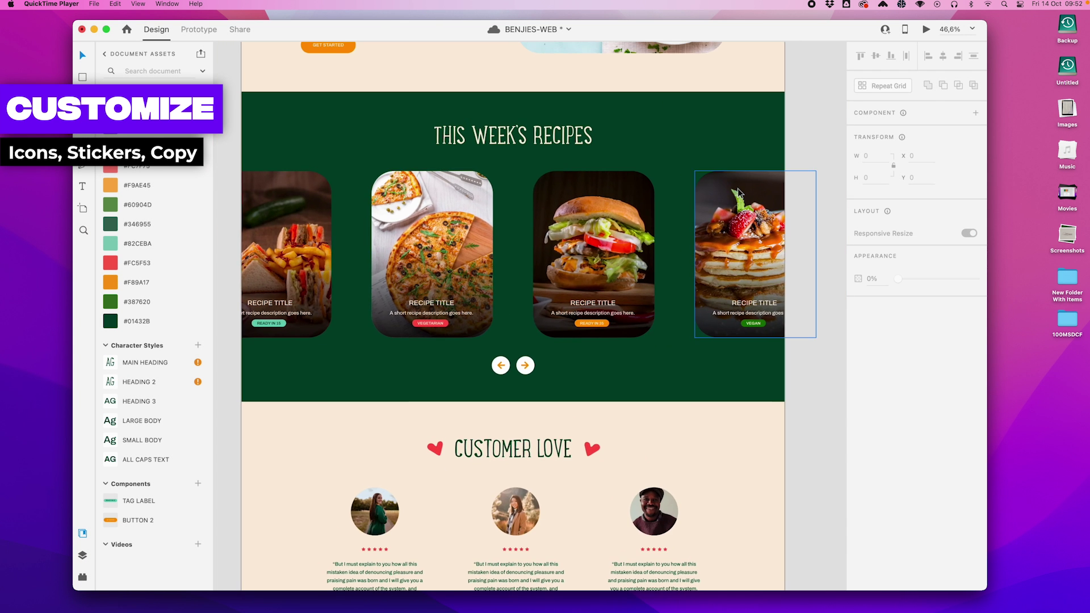
scroll(598, 156, down, 3)
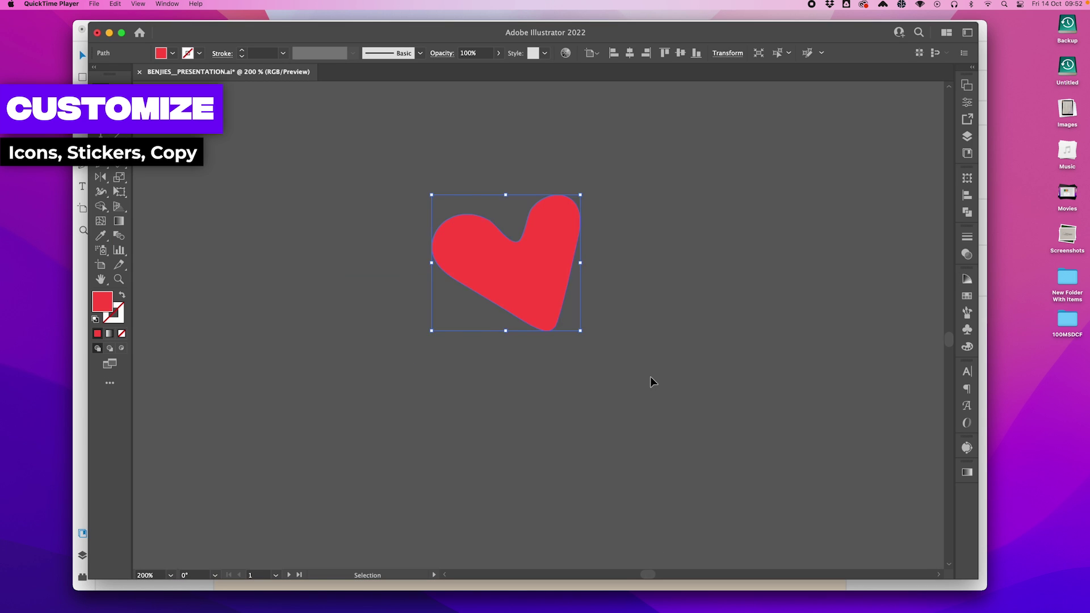
scroll(648, 214, left, 5)
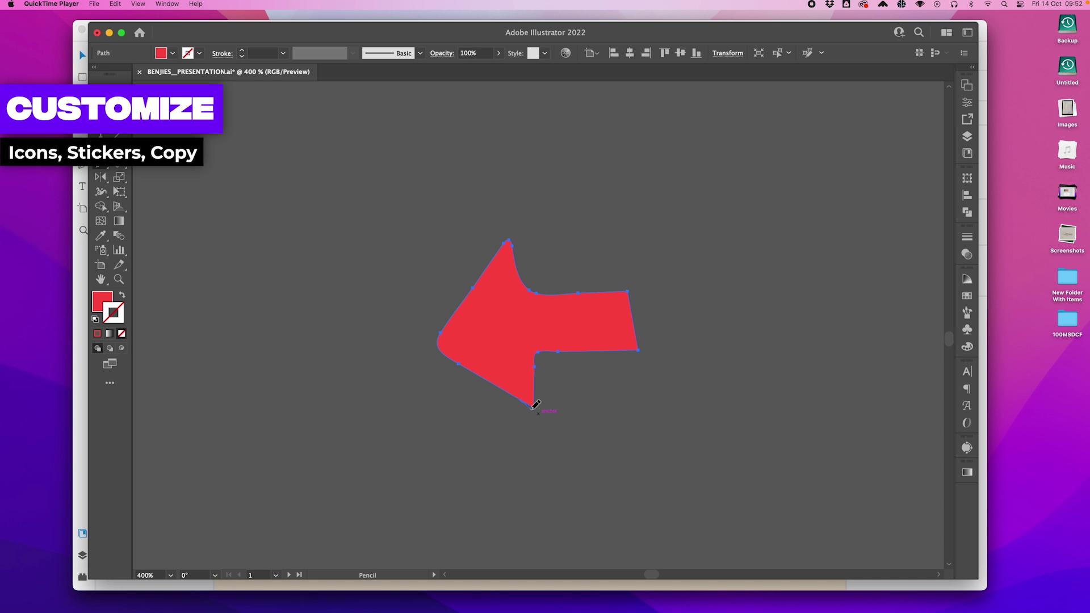
super+click(577, 254)
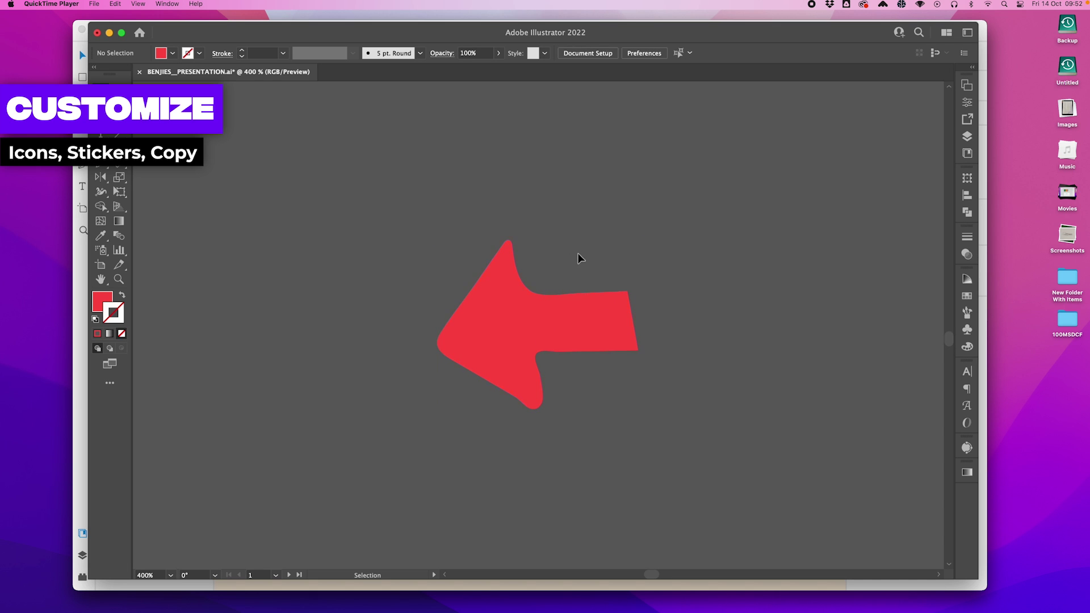
super+click(530, 320)
key(Delete)
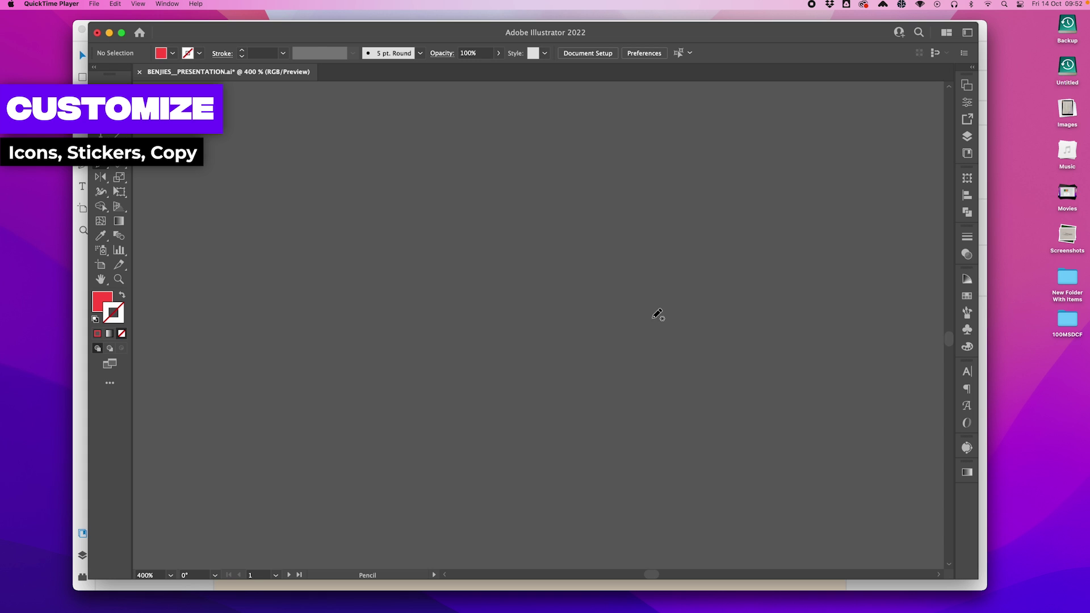
- Draw a closed arrow pointing left with the Pencil tool and reduce its height slightly
drag(501, 364, 500, 365)
key(super+z)
drag(672, 323, 672, 323)
key(v)
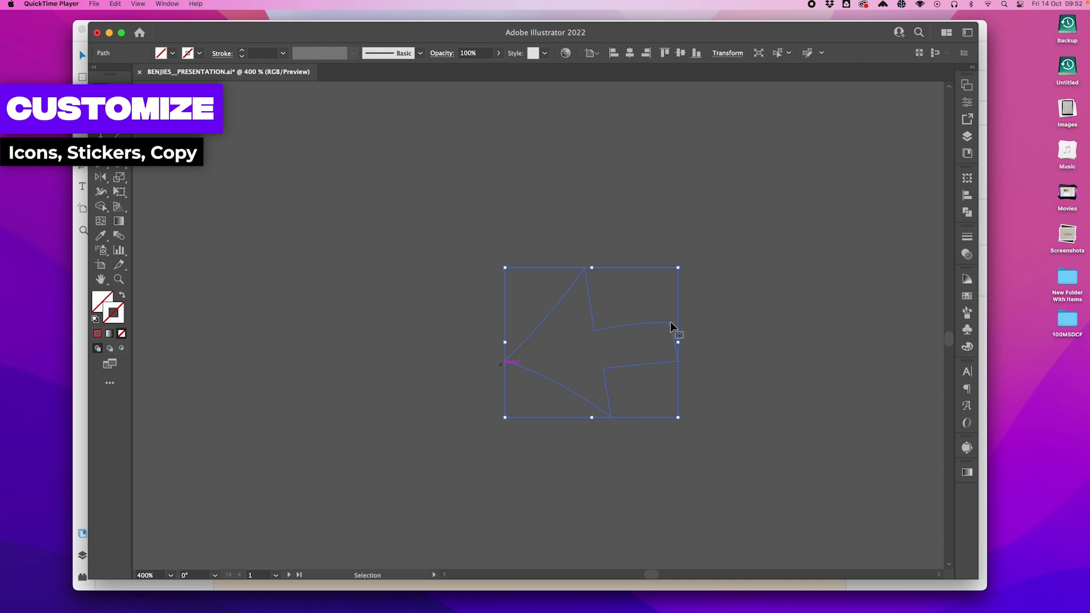
scroll(671, 322, up, 3)
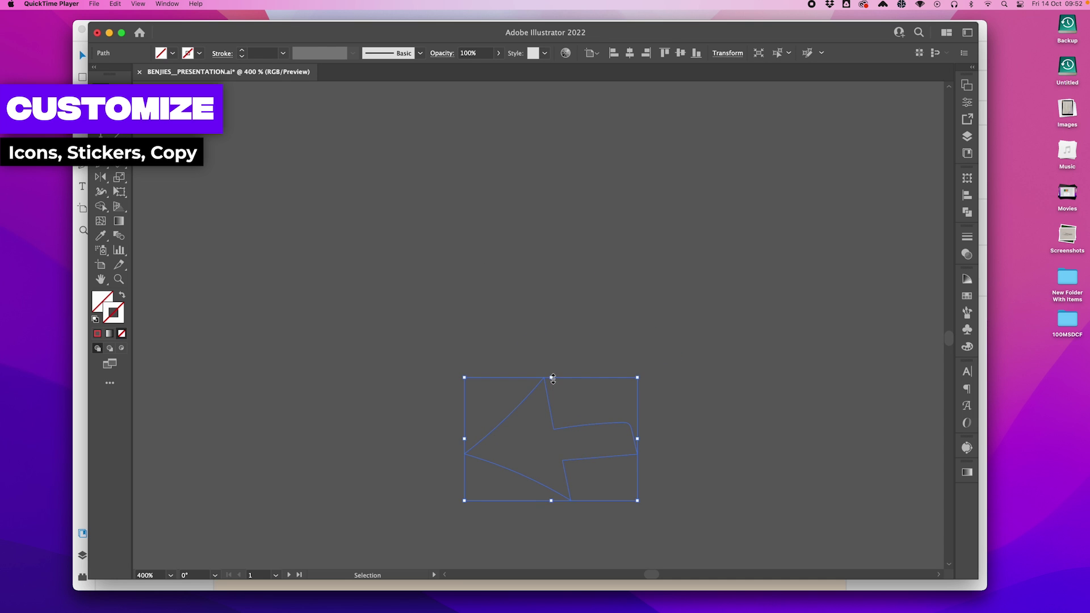
- Fill the new arrow with the heart's red using the Eyedropper
key(i)
scroll(425, 257, left, 6)
click(388, 265)
scroll(697, 279, right, 7)
key(v)
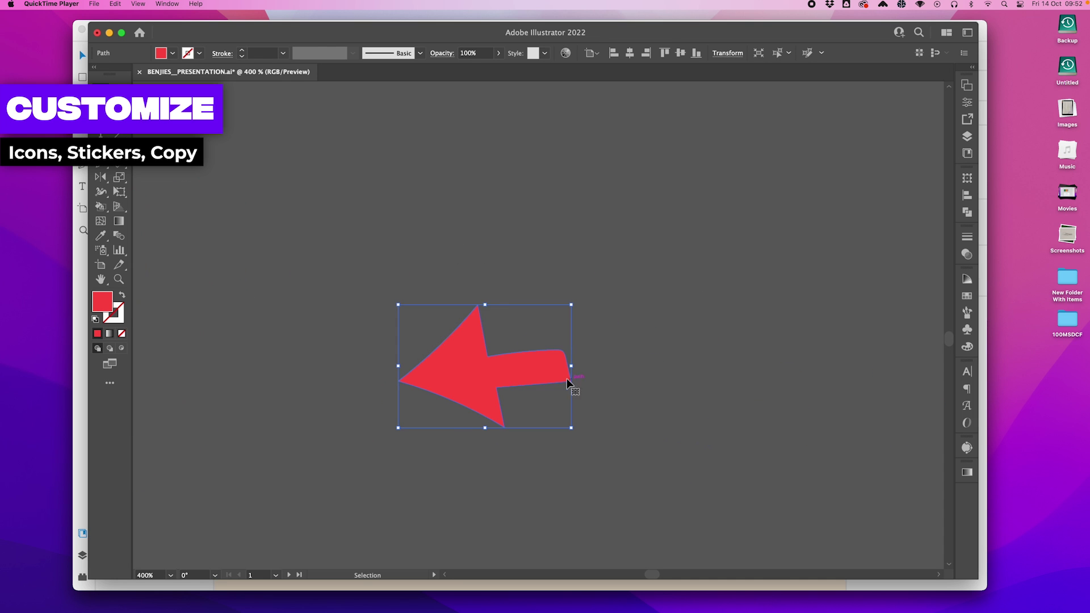
- Scale the arrow down, copy it into the XD document, recolour it brand orange and place it on the recipe carousel's previous button
drag(573, 302, 618, 321)
mouse_move(658, 580)
click(636, 565)
key(super+v)
scroll(525, 328, up, 5)
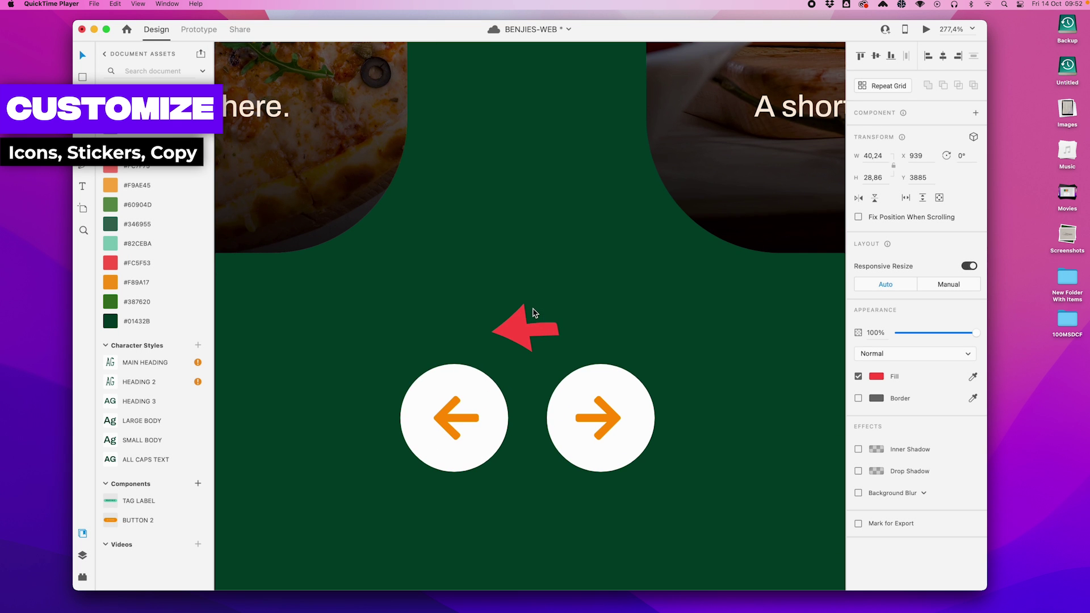
click(144, 282)
drag(528, 328, 455, 410)
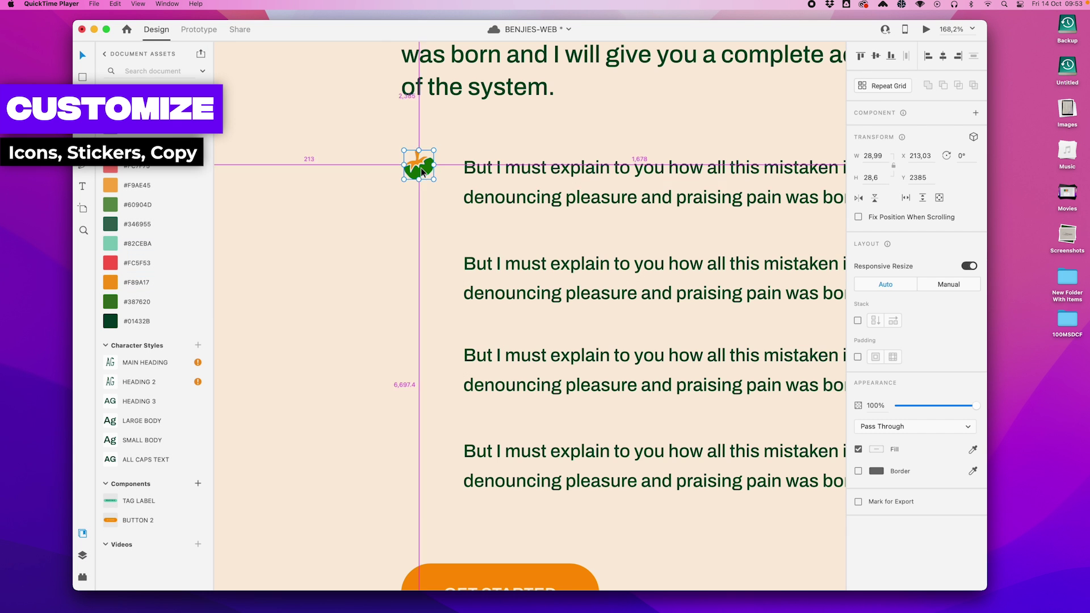
- Duplicate the small green vegetable icon down to the last bullet paragraph of the What's Inside section
alt+drag(421, 170, 422, 447)
click(455, 428)
scroll(455, 427, down, 5)
scroll(454, 427, right, 2)
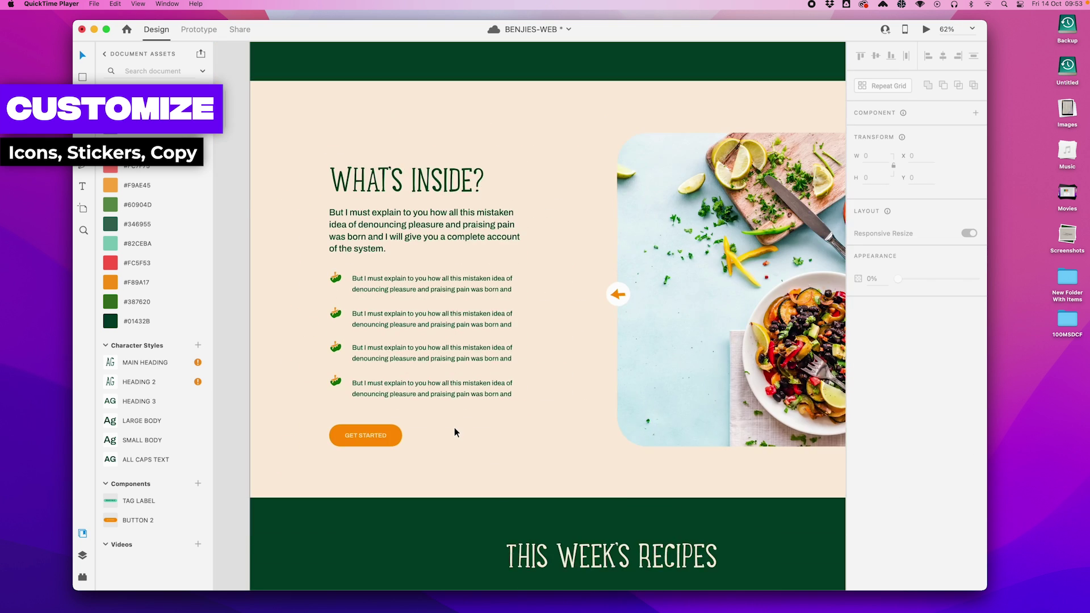
- In Illustrator, expand the orange lemon Benjies sticker's appearance and then its fill and stroke
scroll(454, 428, down, 4)
scroll(545, 369, down, 5)
scroll(544, 369, down, 2)
scroll(604, 457, down, 4)
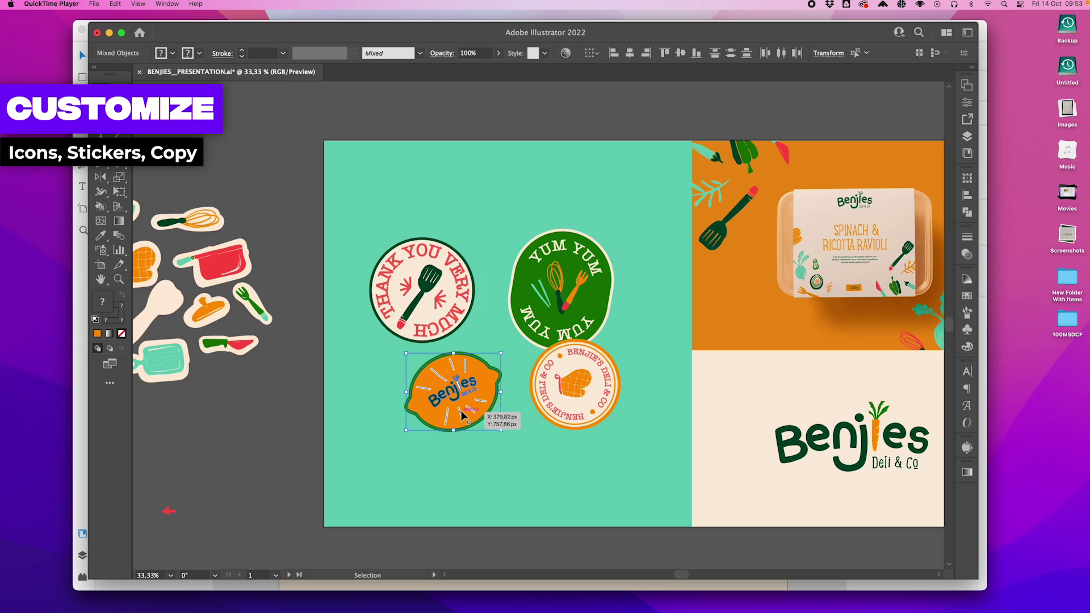
click(211, 4)
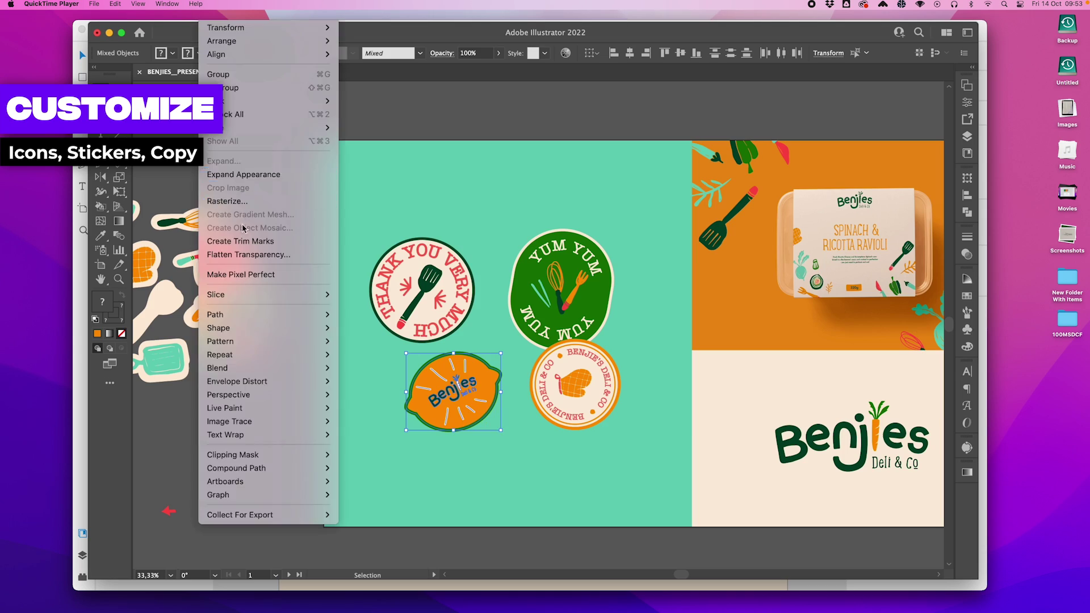
click(252, 178)
click(211, 4)
click(223, 161)
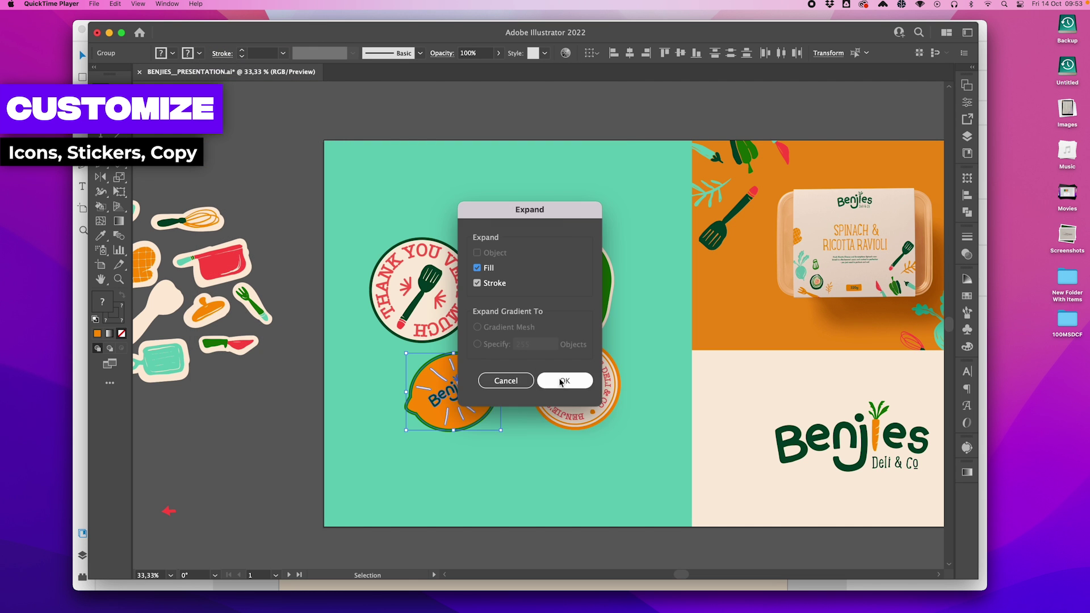
click(562, 381)
- Copy the lemon sticker into the XD document and position it near the boundary between the This Week's Recipes and Customer Love sections
key(cmd+c)
click(637, 564)
key(cmd+v)
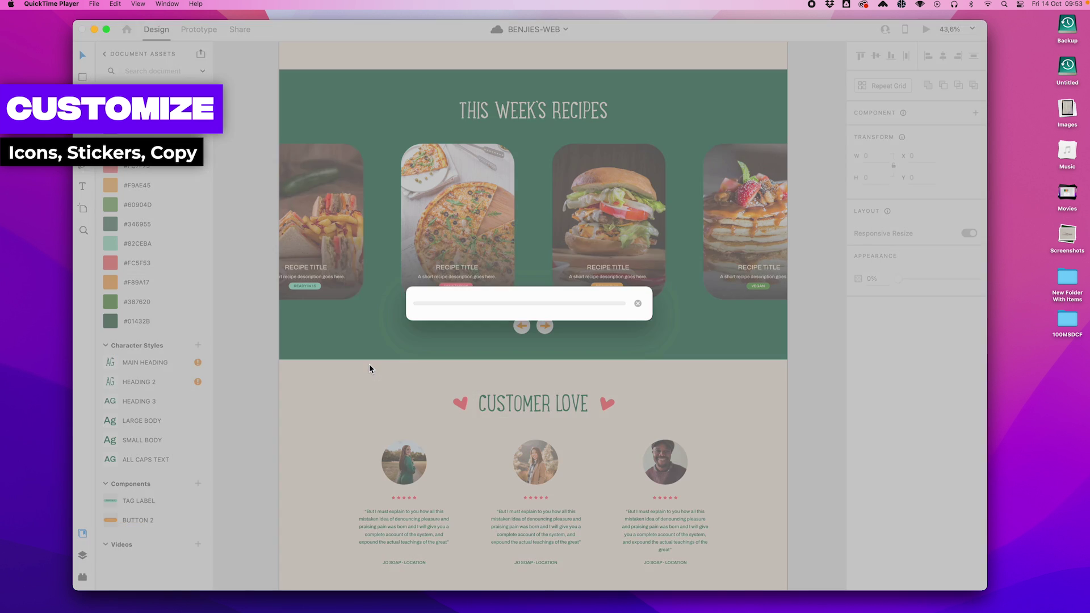
drag(376, 358, 348, 366)
drag(394, 393, 379, 383)
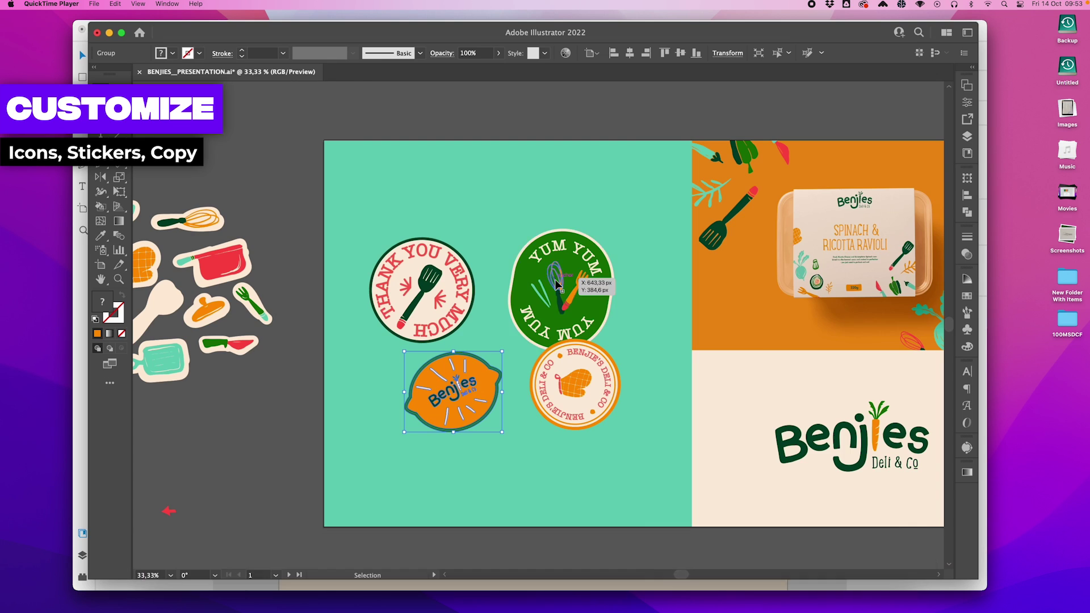
- In Illustrator, group all parts of the green Yum Yum sticker, leaving out the overlapping Benjie's Deli badge
click(531, 131)
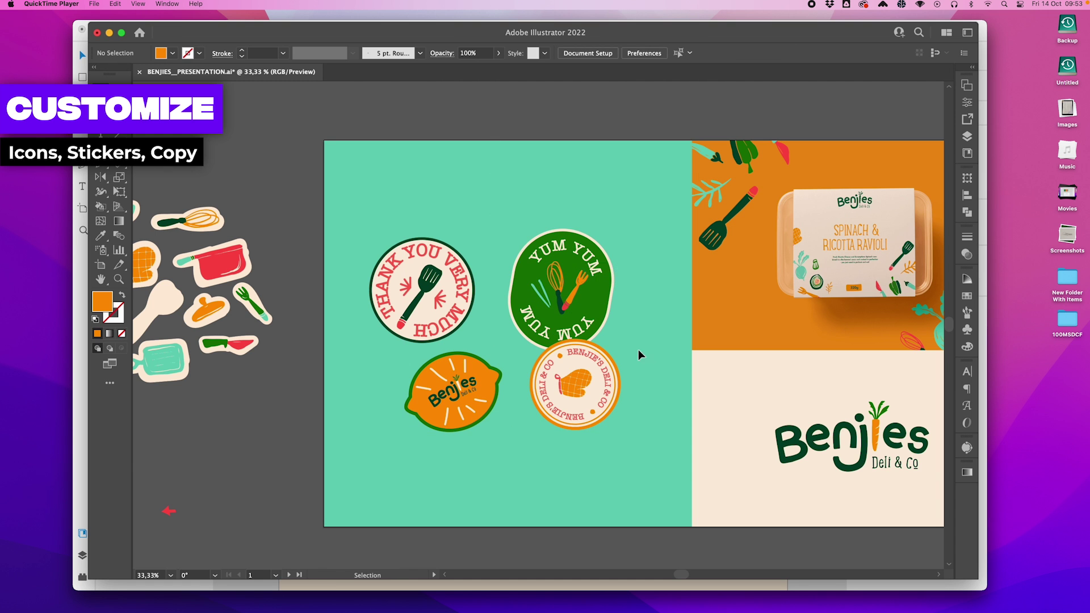
drag(616, 340, 548, 413)
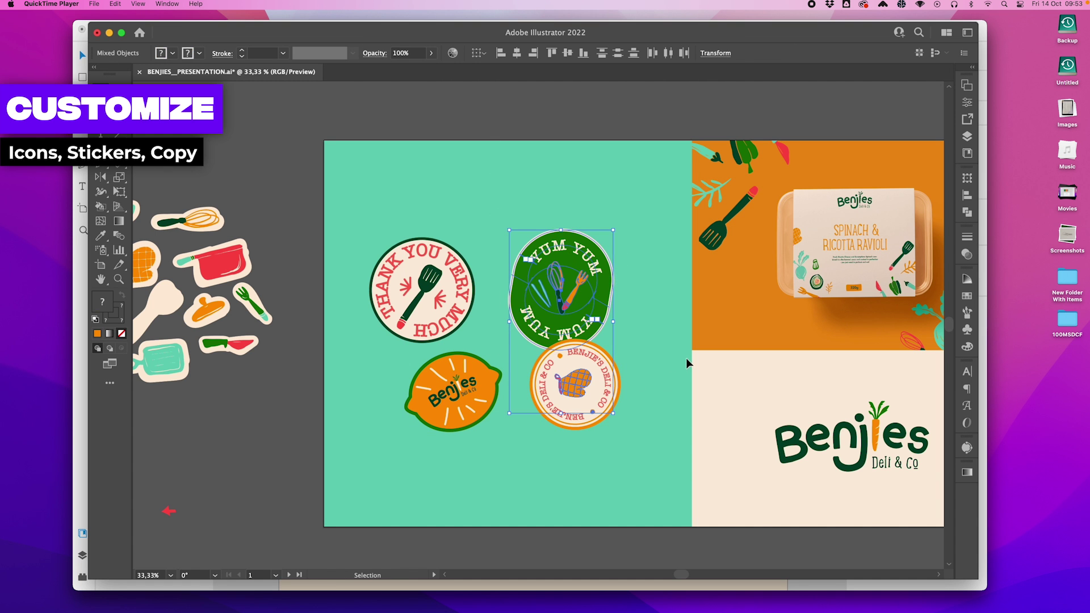
shift+click(593, 412)
shift+click(577, 385)
key(super+g)
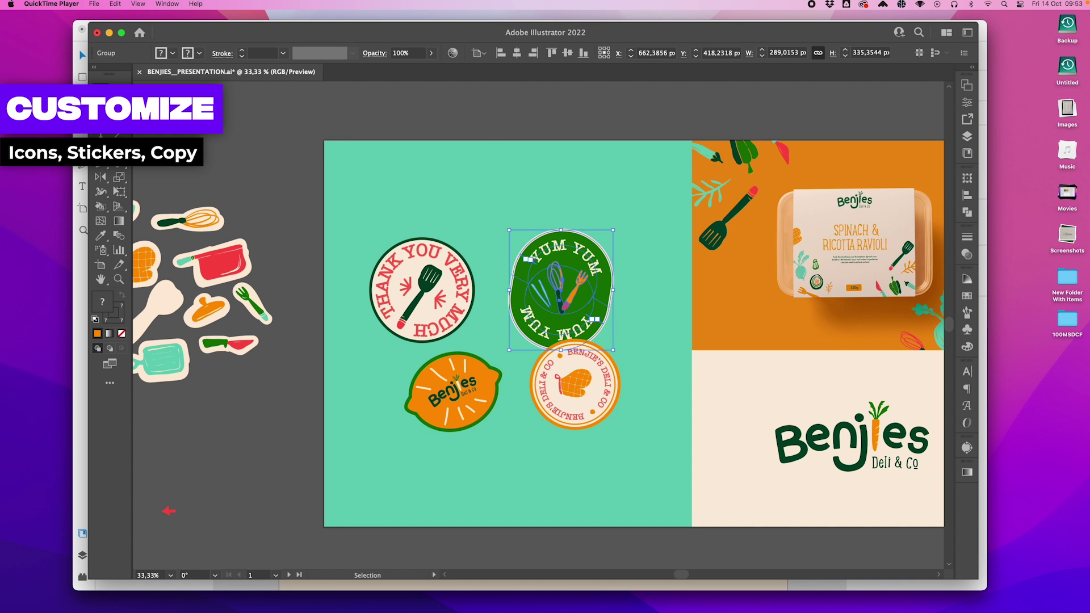
- Expand the grouped Yum Yum sticker's appearance, fills and strokes
click(211, 15)
click(267, 161)
key(Return)
click(211, 15)
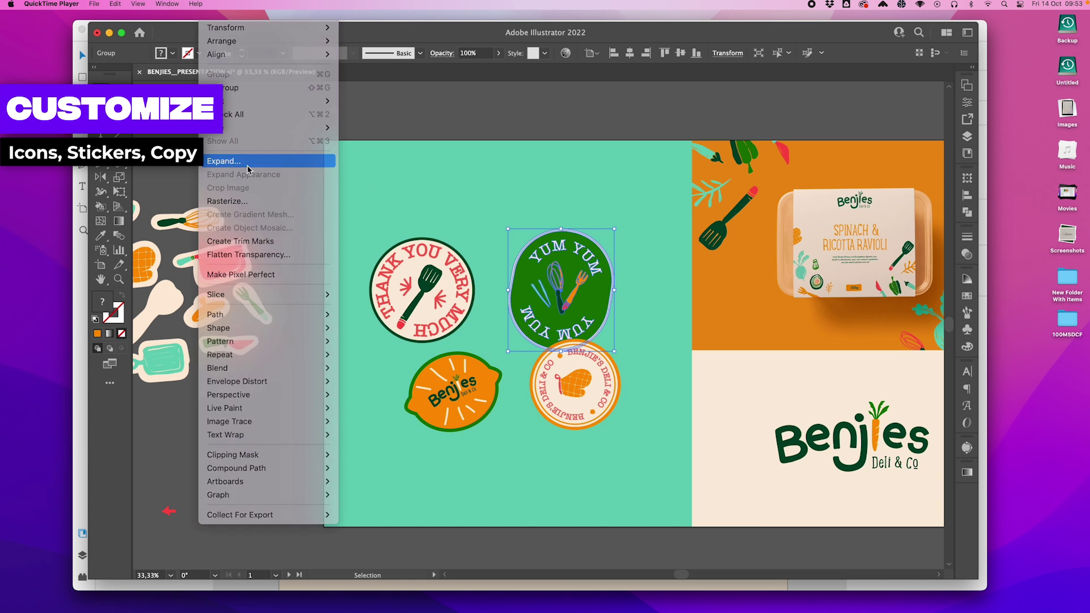
click(248, 165)
key(Return)
click(533, 403)
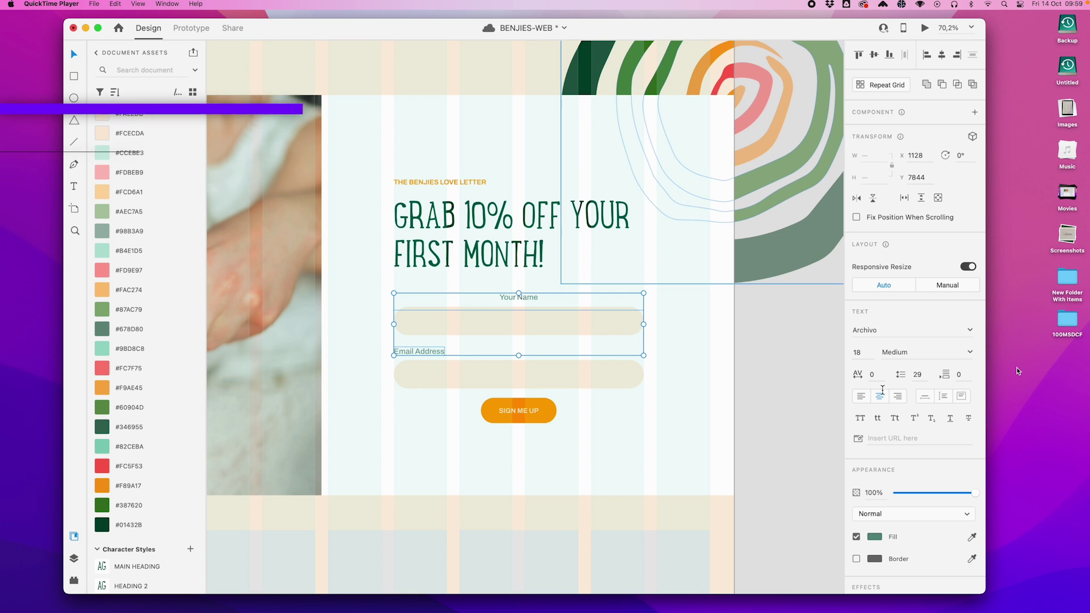
- Centre-align the "Grab 10% off your first month!" heading and "The Benjies Love Letter" line above the sign-up form
click(497, 269)
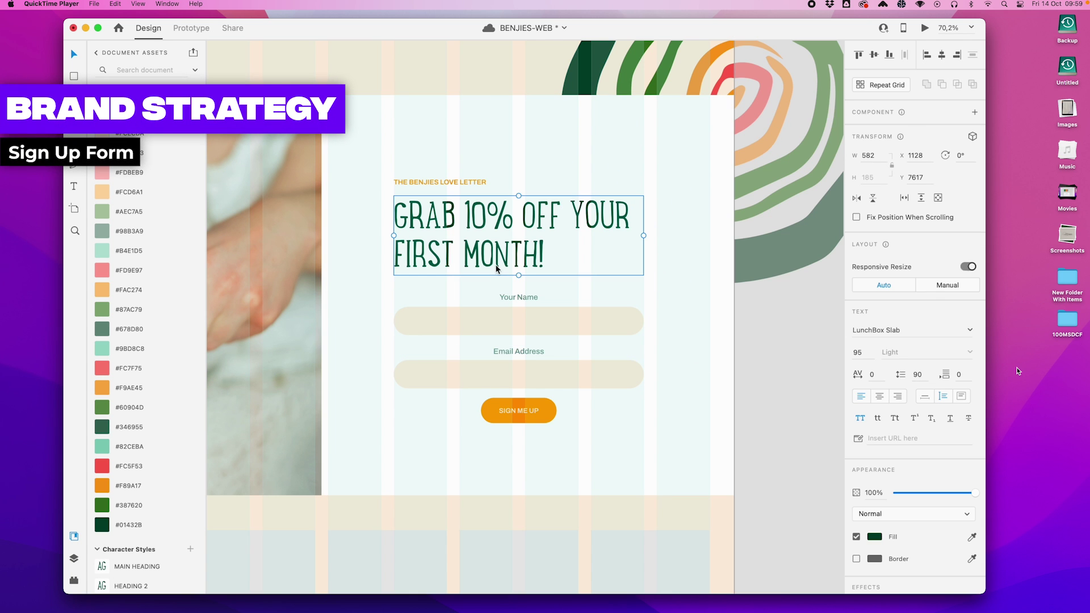
click(879, 396)
double_click(461, 182)
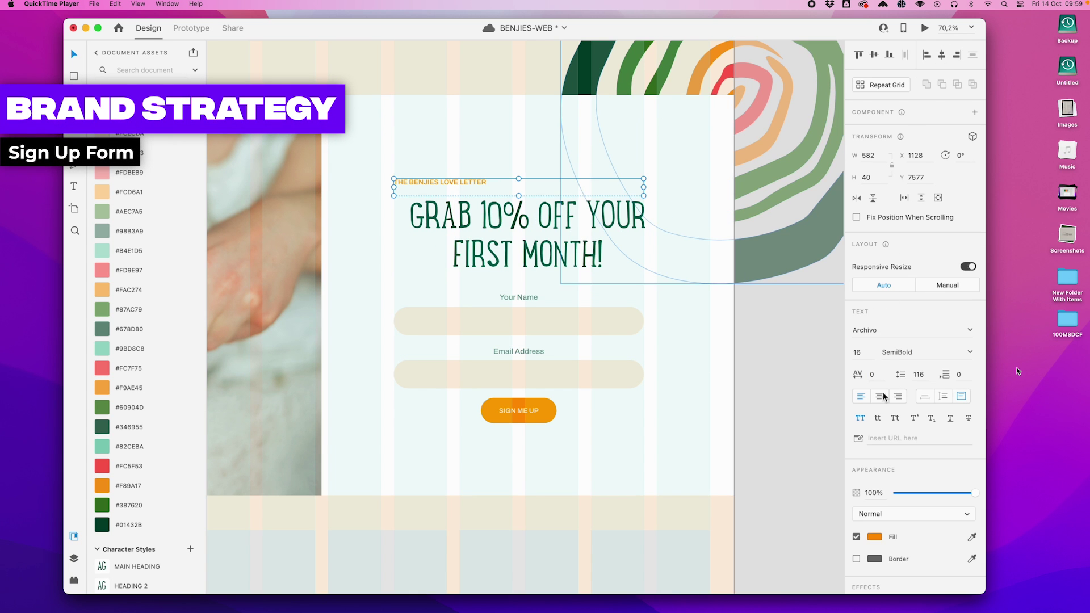
click(942, 57)
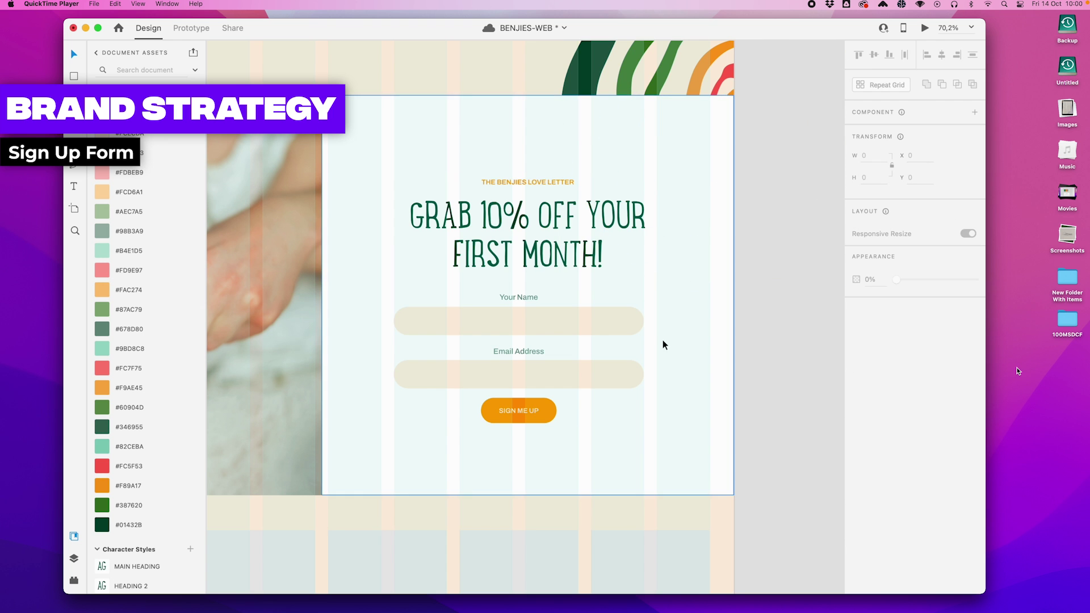
click(534, 228)
shift+click(532, 182)
click(554, 516)
- Turn off the column layout grid on the homepage artboard
scroll(550, 346, up, 3)
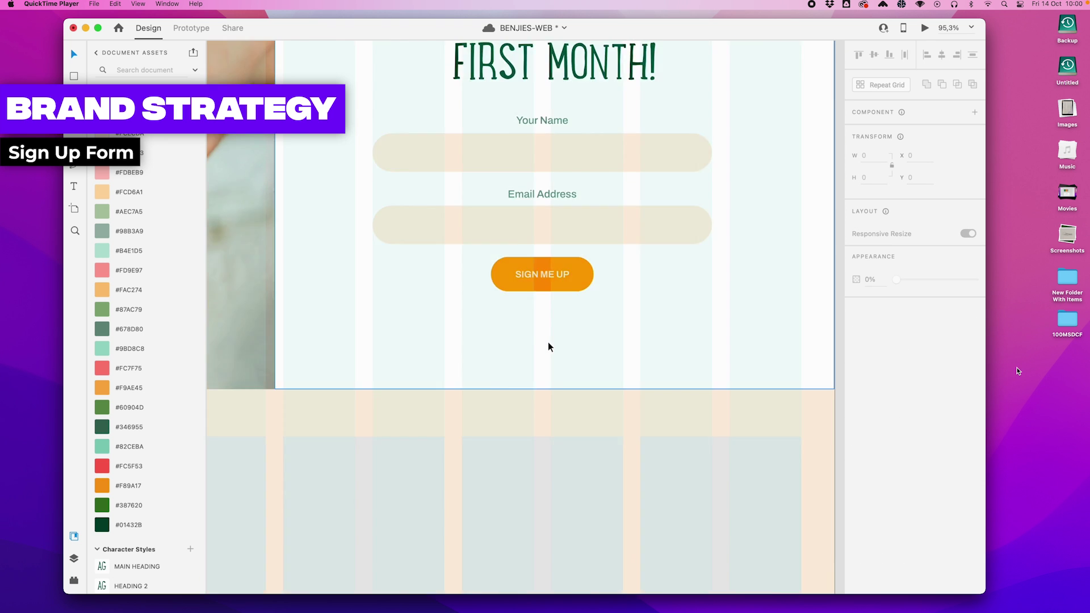
scroll(550, 346, up, 4)
click(548, 343)
click(699, 483)
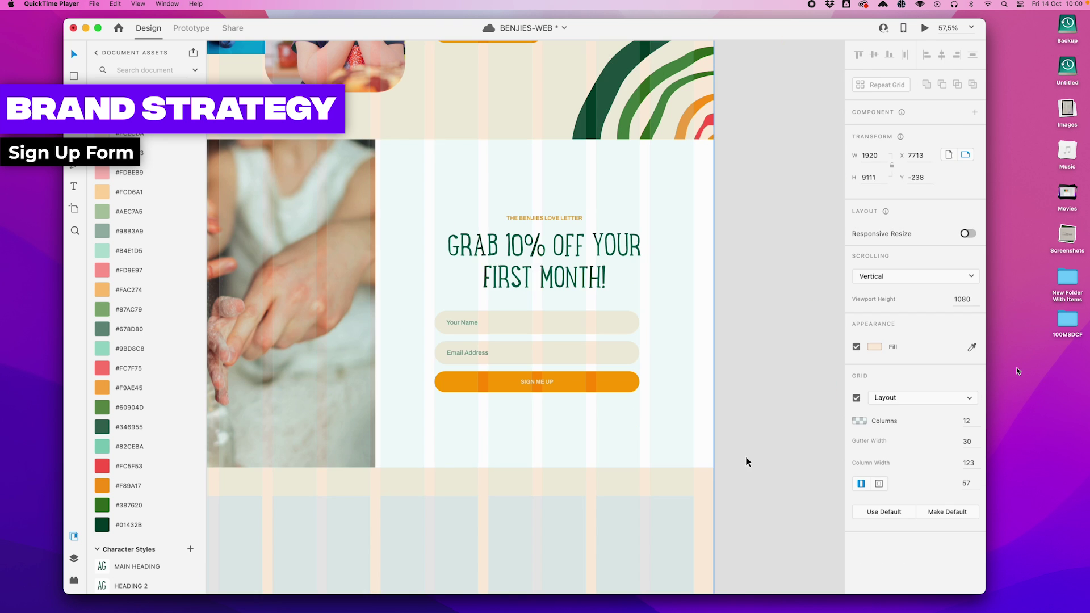
click(855, 398)
click(793, 397)
scroll(794, 401, up, 2)
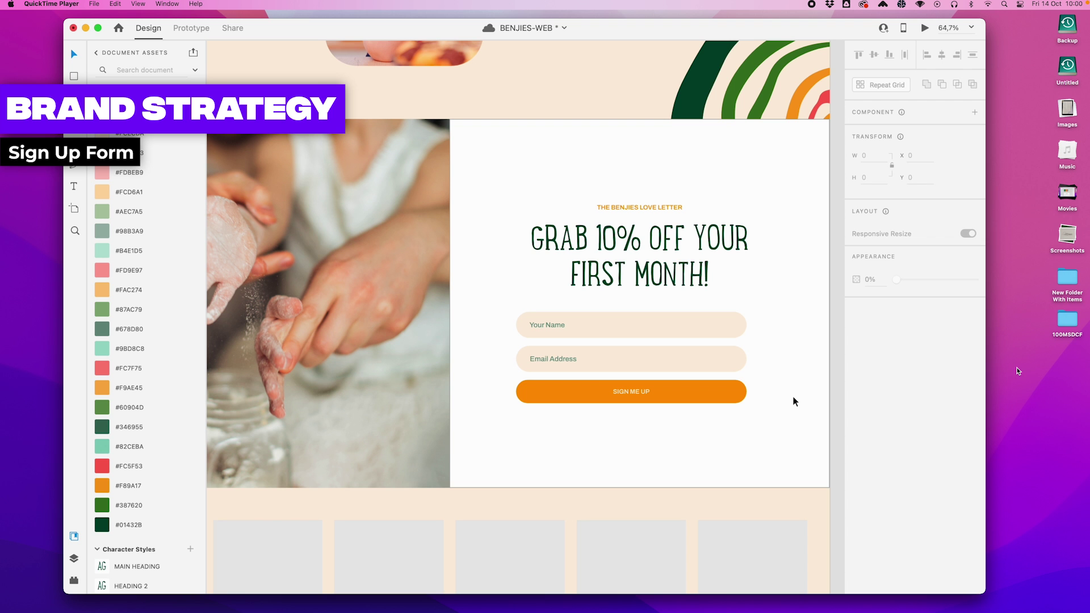
- Add a small mailing-list note below the Sign Me Up button and apply a character style to it
scroll(734, 306, up, 3)
drag(620, 173, 619, 445)
scroll(126, 542, down, 5)
click(122, 441)
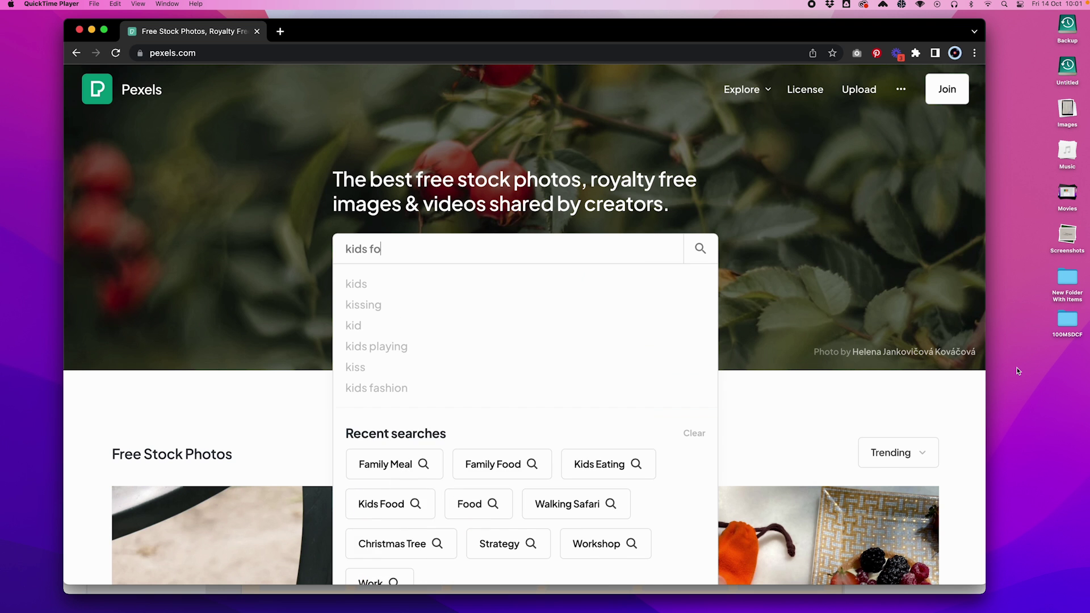
- Search the Pexels stock photo library for "kids food"
text(od)
key(Return)
scroll(479, 344, down, 8)
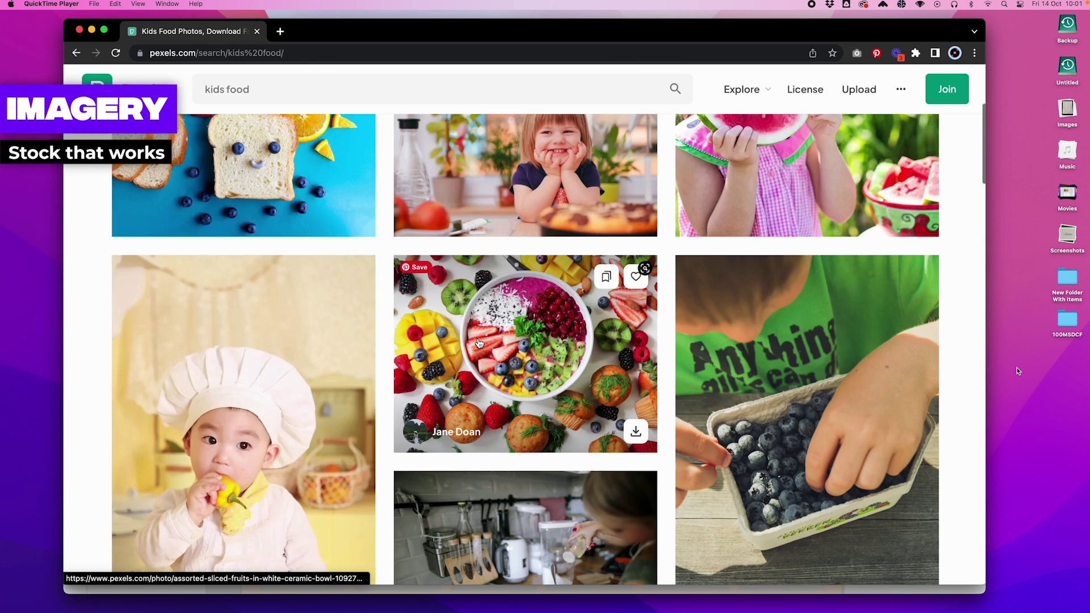
- Look through the kids food photos for a lively picture that suits the sign-up section
scroll(478, 343, up, 2)
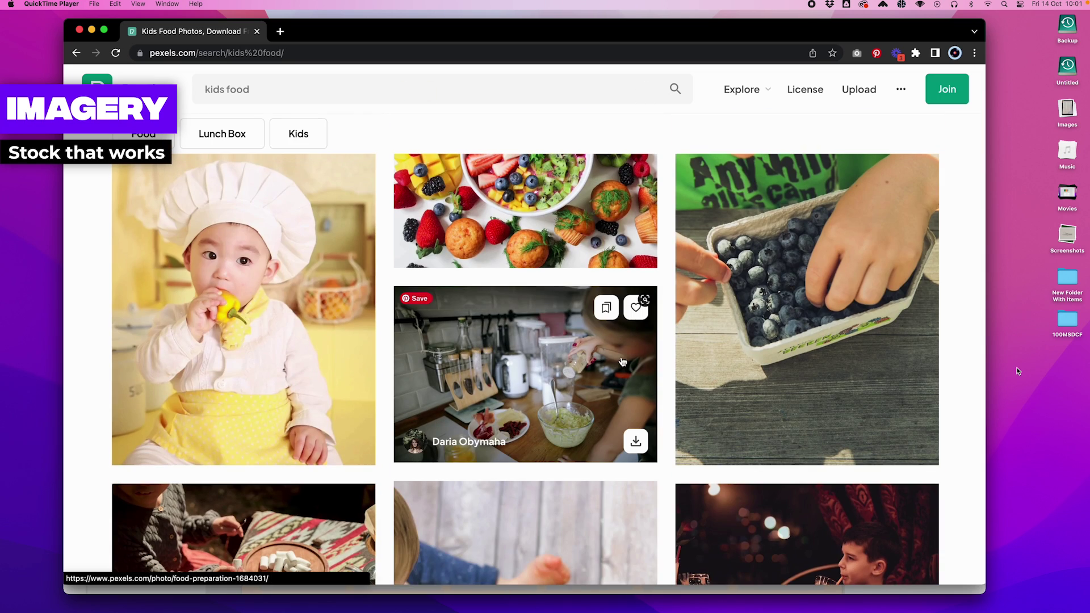
scroll(622, 362, down, 5)
scroll(622, 361, down, 5)
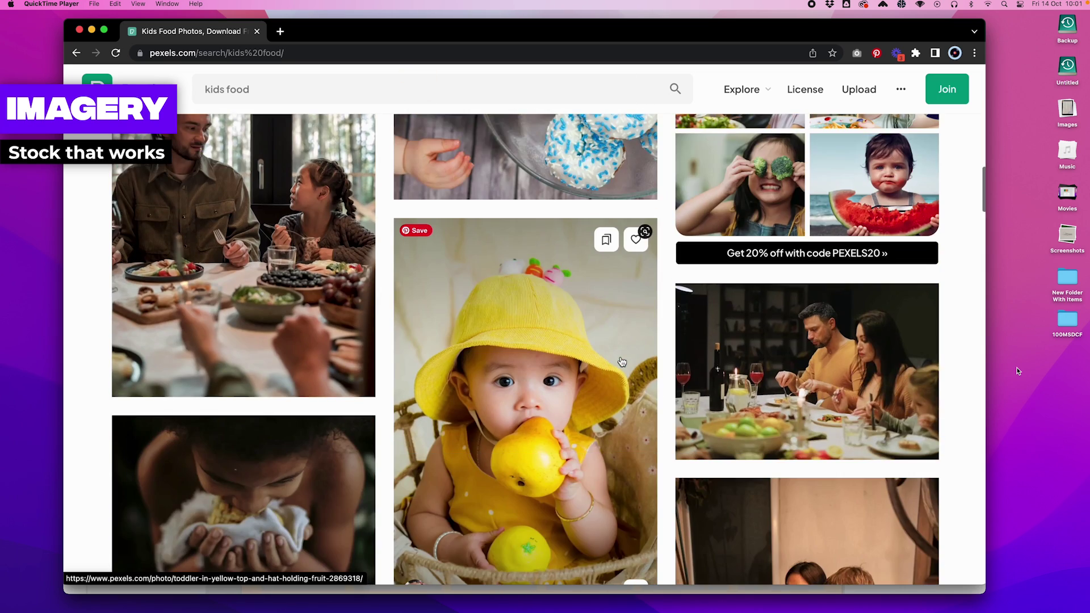
scroll(623, 361, down, 5)
scroll(622, 361, down, 5)
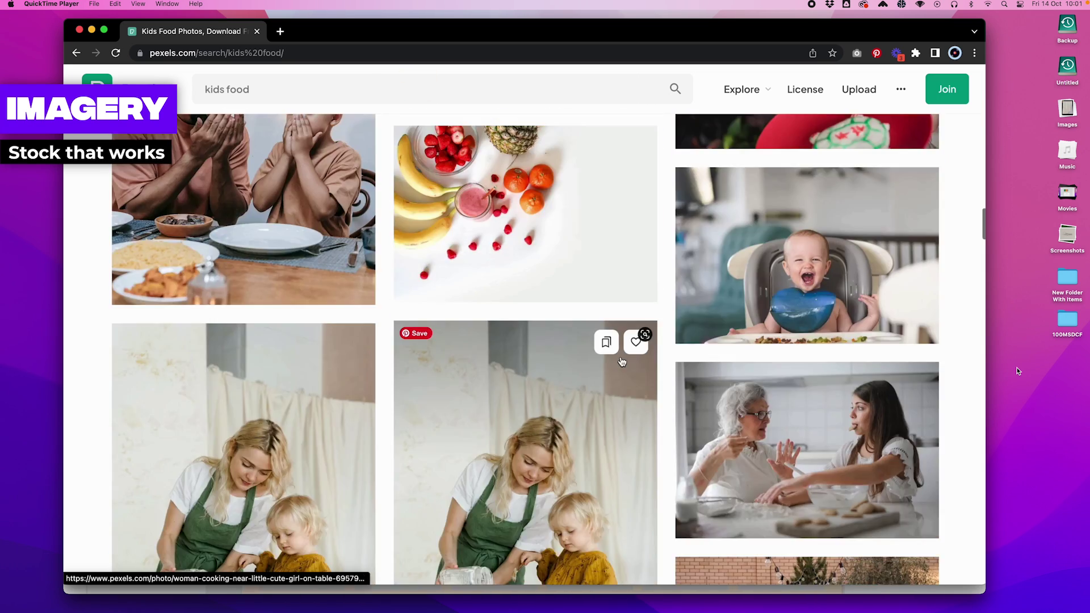
scroll(622, 362, down, 15)
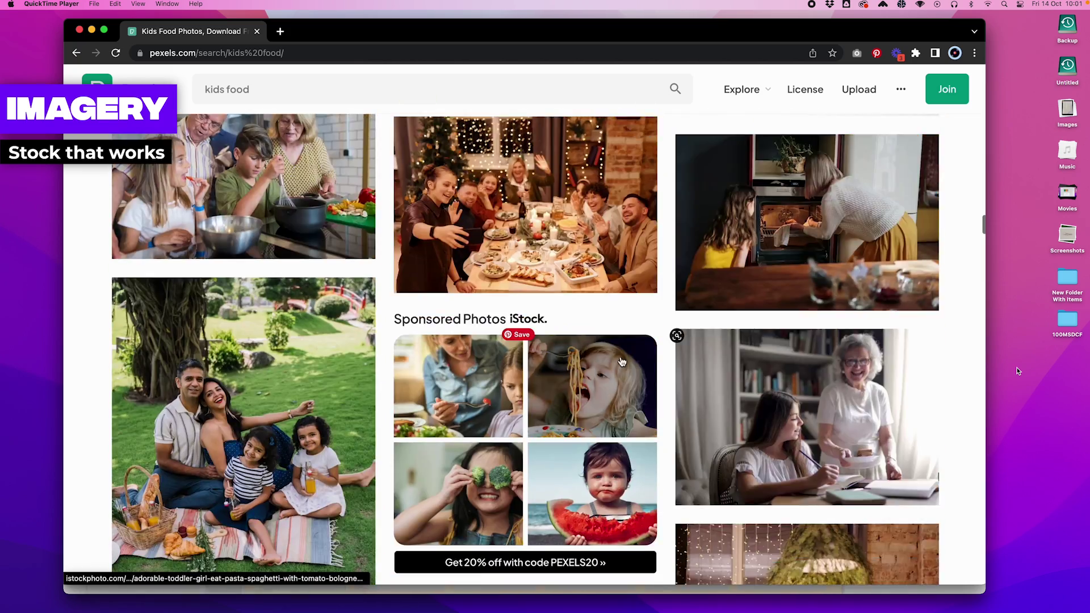
scroll(622, 361, down, 5)
scroll(622, 362, down, 20)
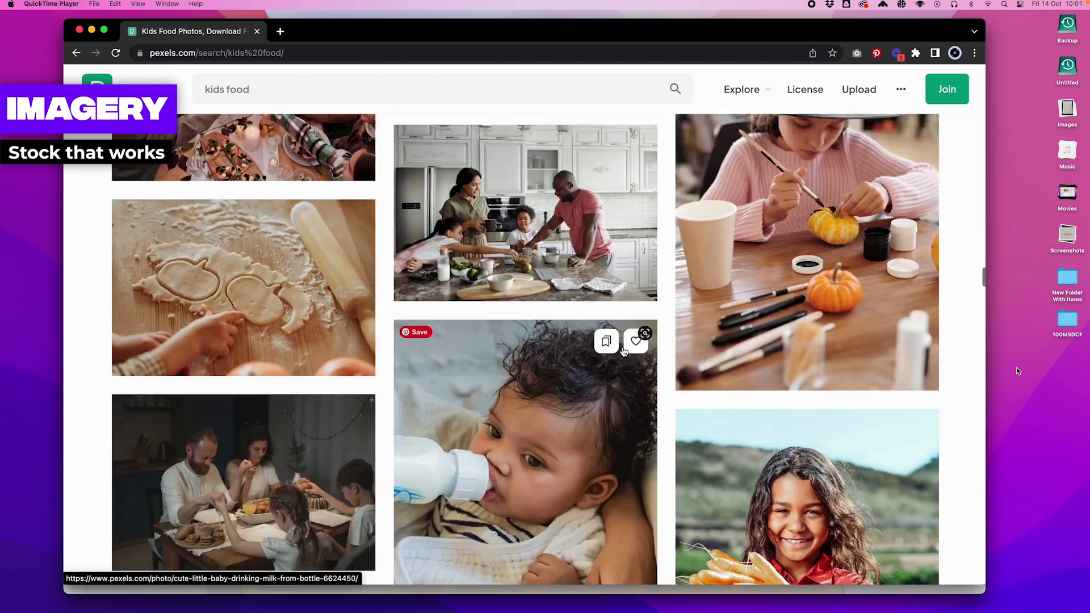
scroll(623, 352, down, 20)
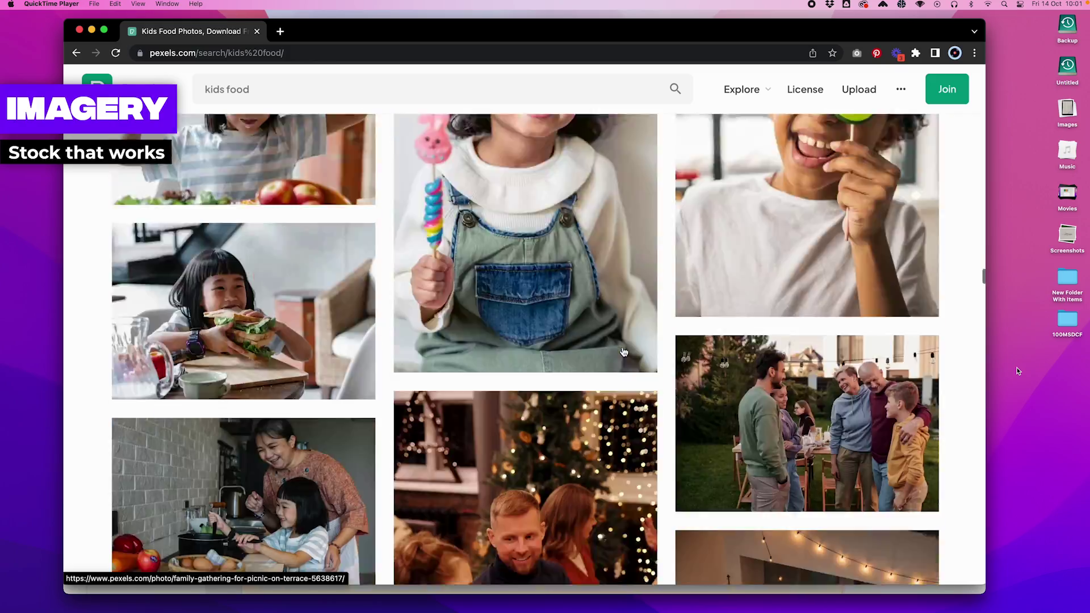
scroll(623, 352, down, 10)
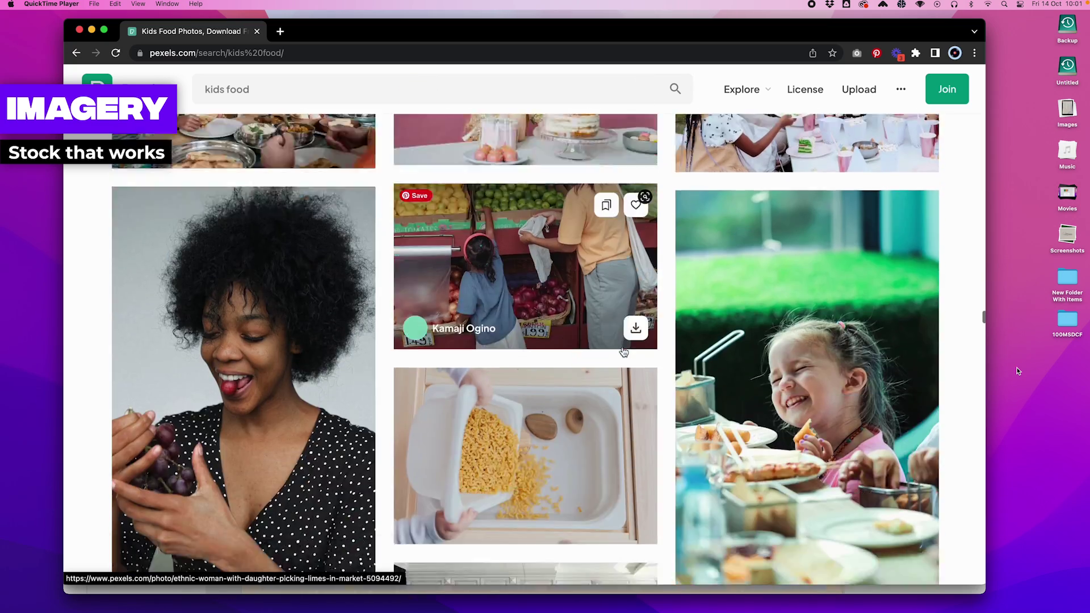
- Choose the photo of the laughing girl at a table and, in Adobe XD, place it in the image frame beside the sign-up form
click(917, 390)
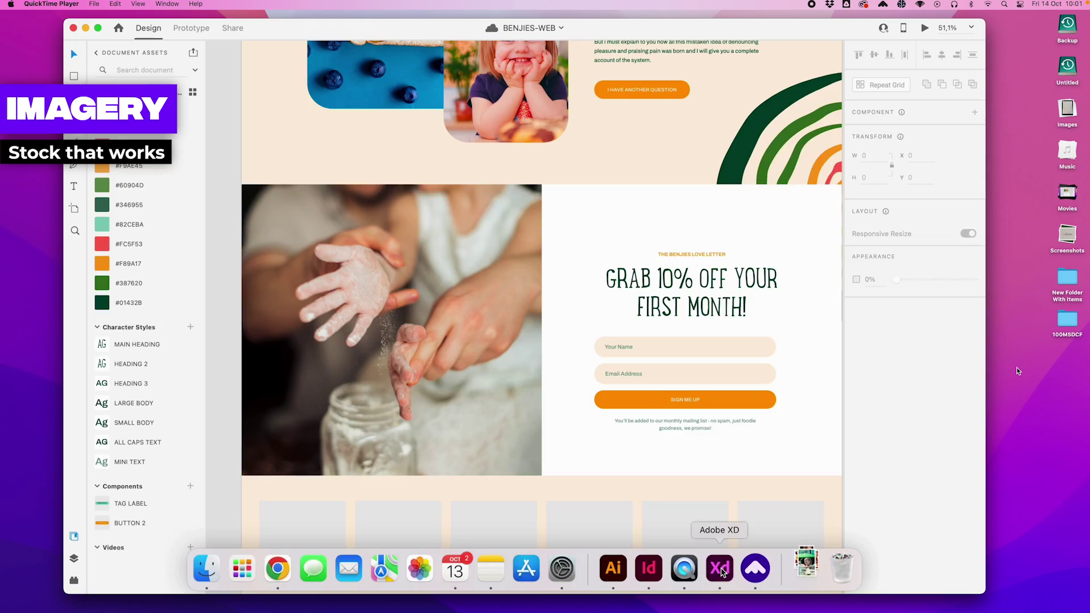
click(840, 564)
drag(823, 514, 420, 356)
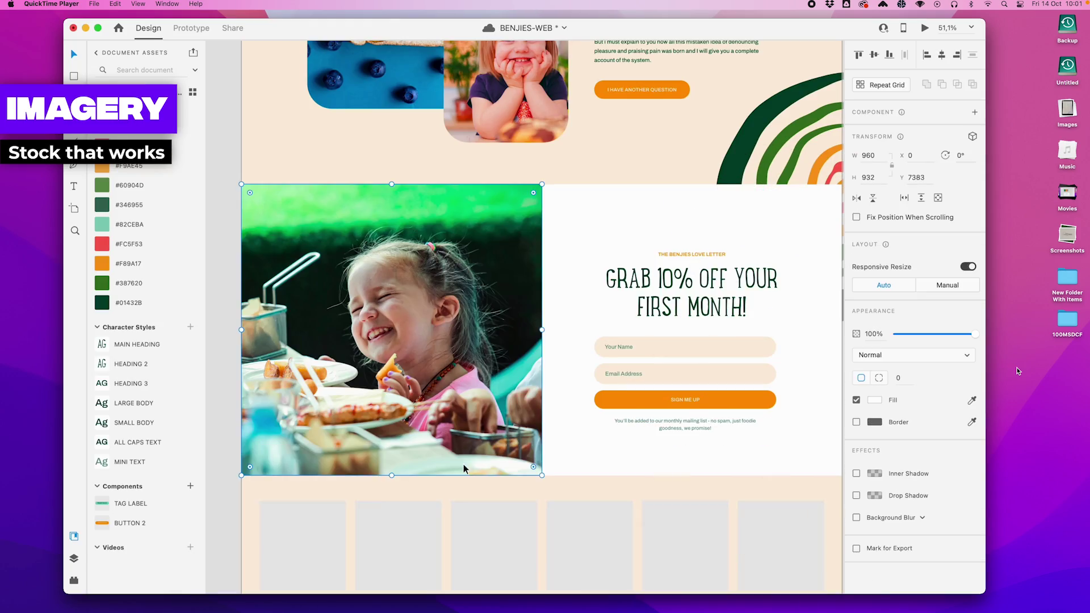
- Enlarge and reposition the laughing girl photo within its frame beside the sign-up form
double_click(420, 357)
drag(392, 206, 392, 134)
click(596, 136)
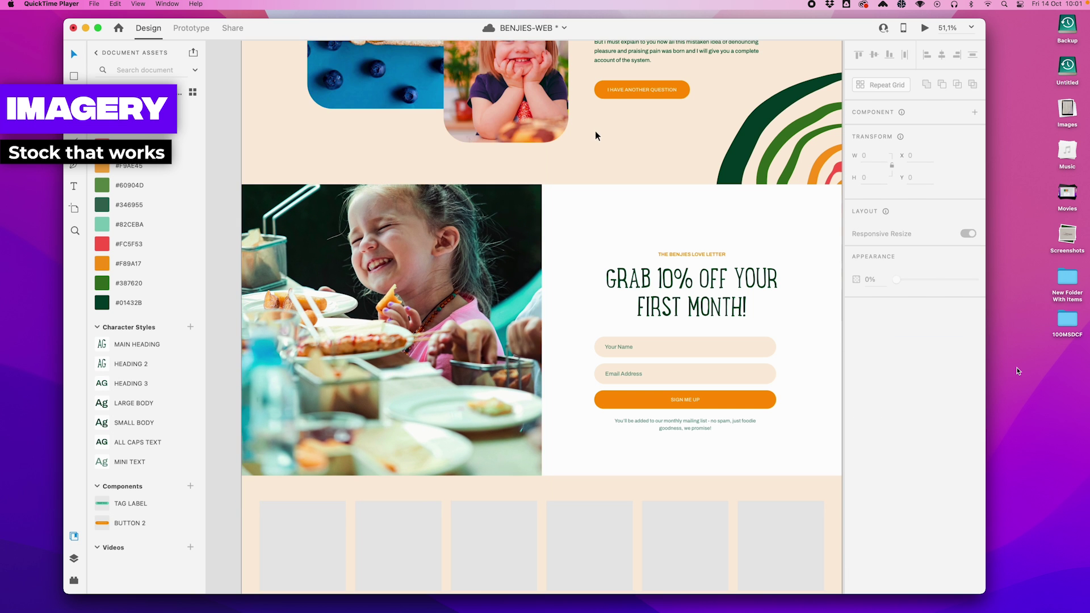
click(397, 318)
double_click(398, 318)
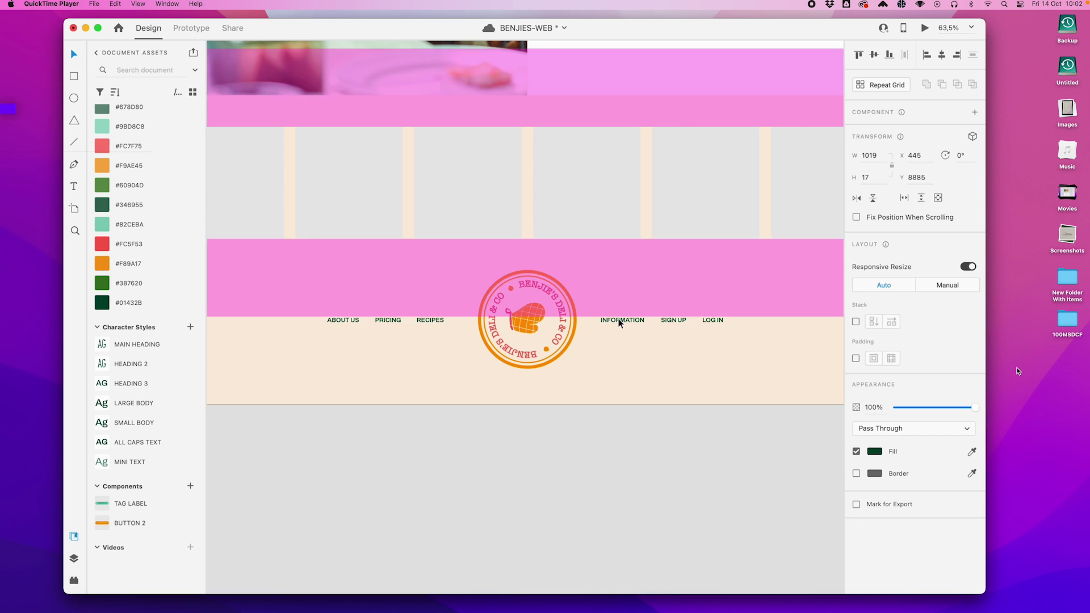
- Move the footer menu links above the round logo, bring the two link groups closer together and centre the whole menu
drag(620, 323, 563, 336)
click(624, 331)
double_click(613, 282)
shift+click(674, 280)
shift+click(709, 281)
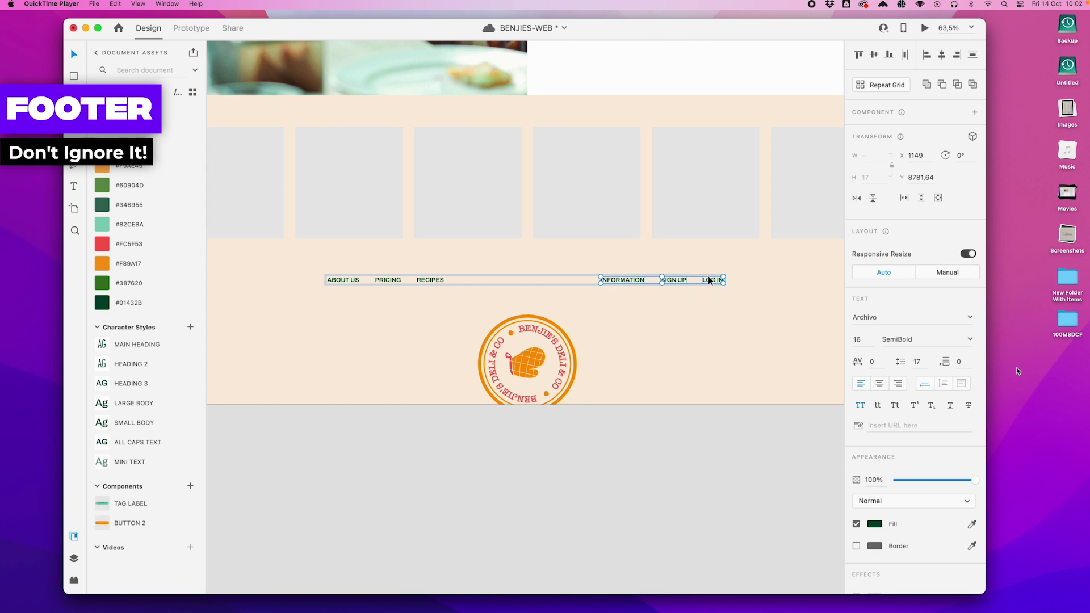
drag(709, 280, 610, 271)
click(941, 57)
- Move the round Benjie's Deli logo up below the footer links and scale it down
drag(539, 358, 539, 328)
key(alt)
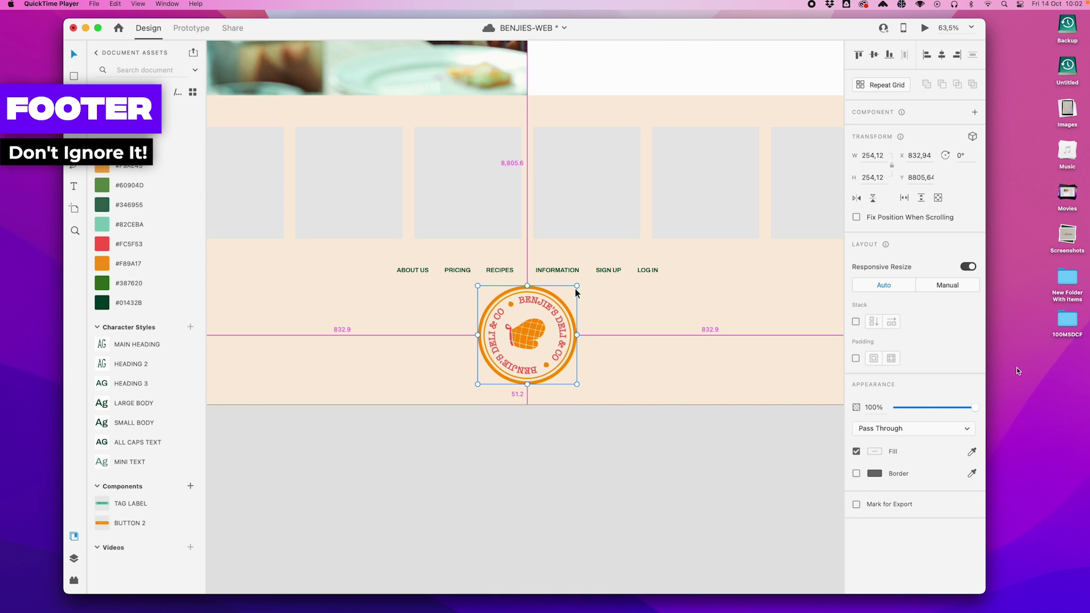
drag(576, 286, 535, 292)
click(555, 292)
click(553, 309)
click(633, 330)
- Extend the bottom edge of the homepage artboard slightly to make room below the footer logo
scroll(634, 330, up, 2)
scroll(633, 330, down, 4)
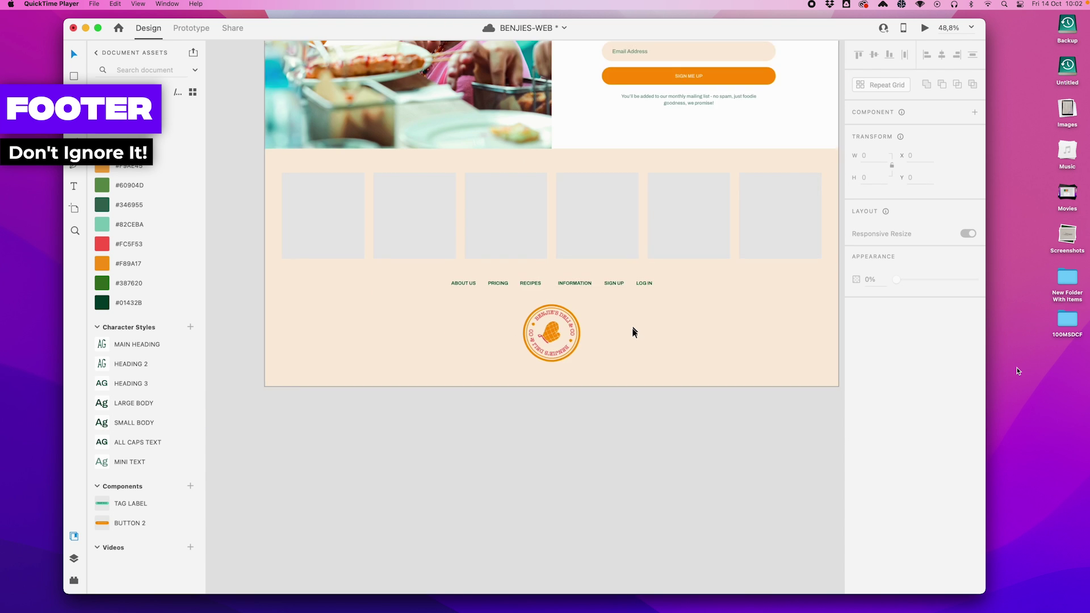
scroll(634, 331, up, 2)
scroll(633, 331, left, 1)
scroll(634, 330, down, 2)
double_click(544, 362)
drag(540, 371, 540, 388)
click(542, 443)
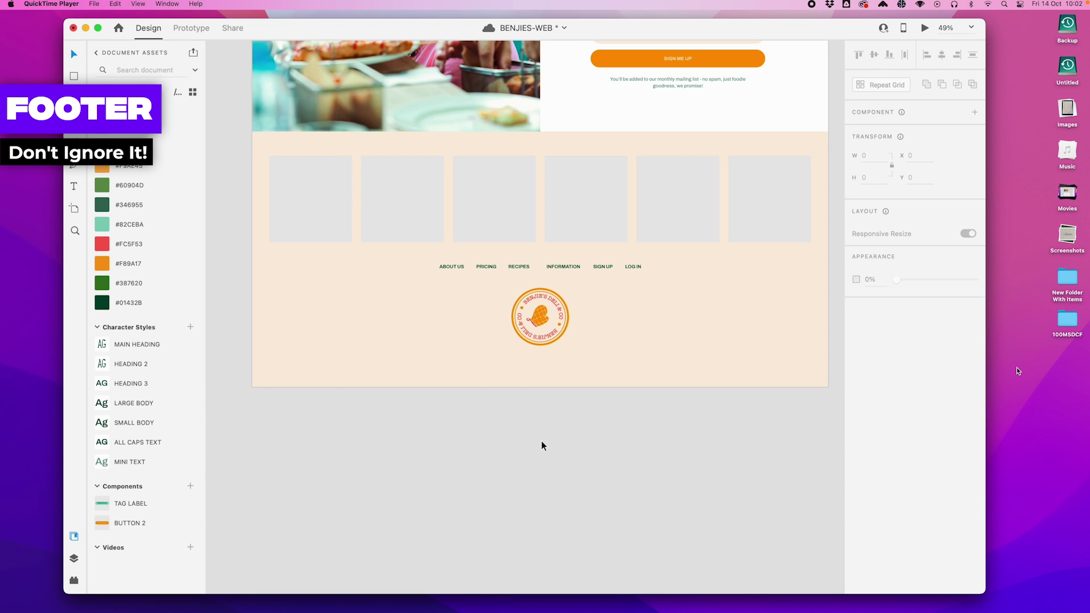
- Draw a borderless white bar 1920 wide and 64 high across the very bottom of the footer
click(73, 77)
drag(252, 370, 828, 387)
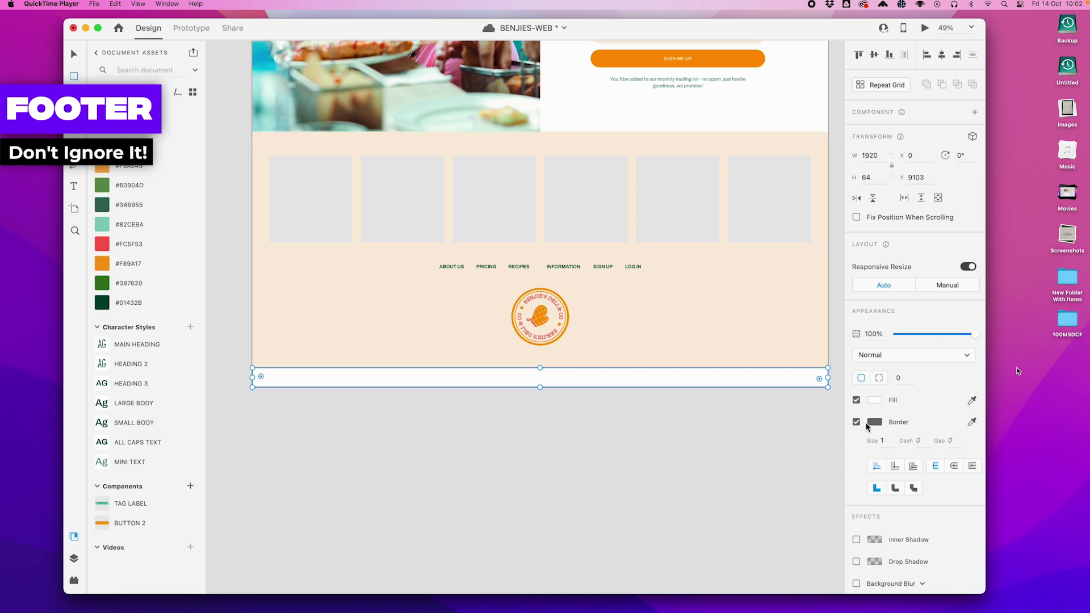
scroll(546, 403, up, 2)
scroll(547, 402, up, 1)
- Add the text "Privacy & Legal" beside the footer logo and apply the ALL CAPS TEXT character style
key(v)
click(591, 255)
double_click(579, 228)
scroll(599, 302, down, 2)
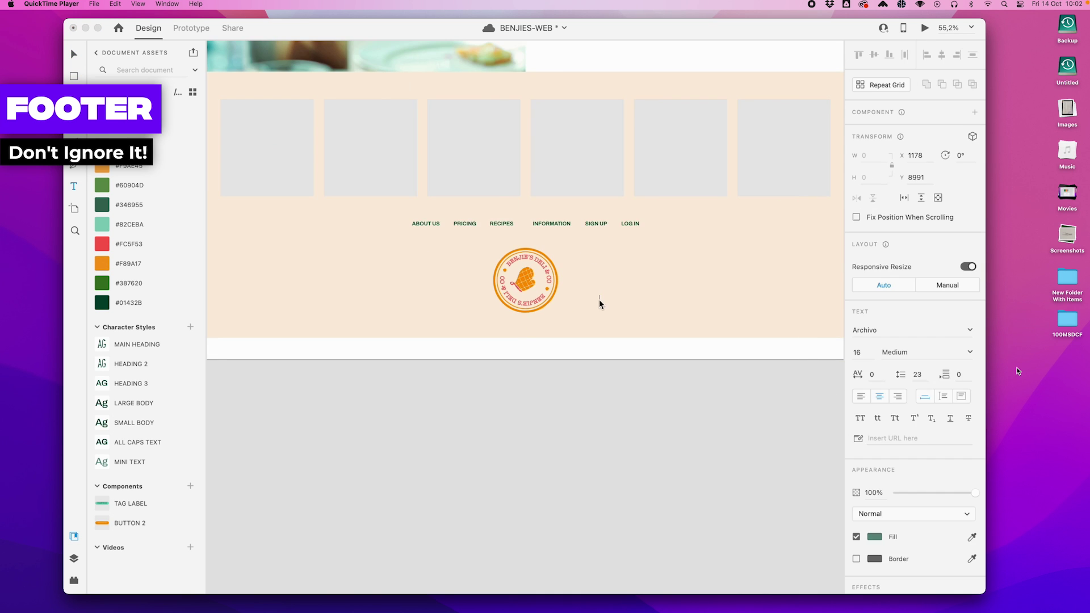
key(t)
scroll(654, 313, up, 3)
click(597, 299)
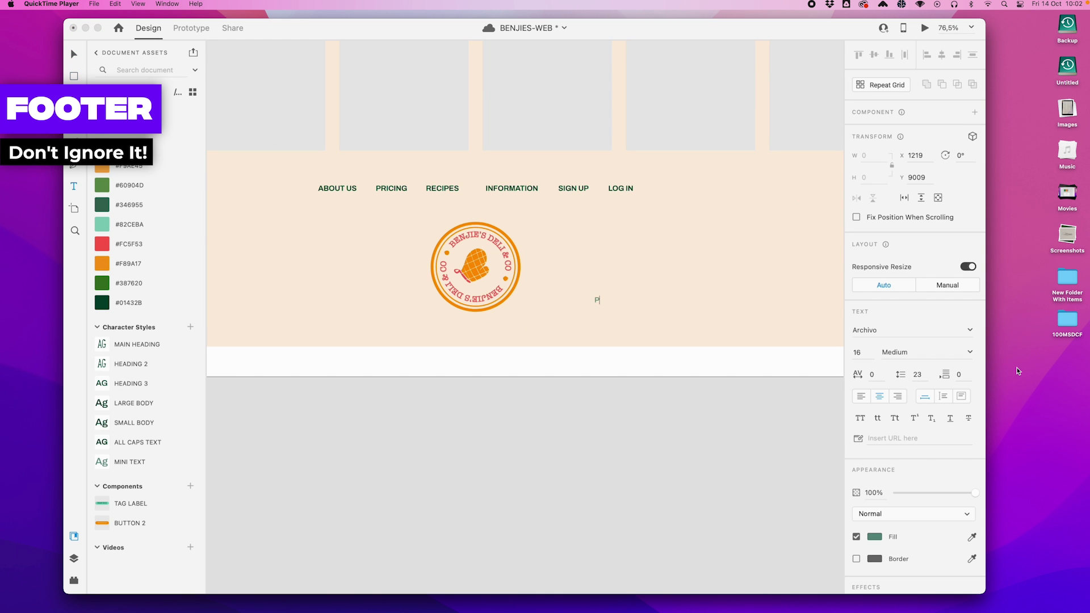
text(Privacy & Legal)
key(Escape)
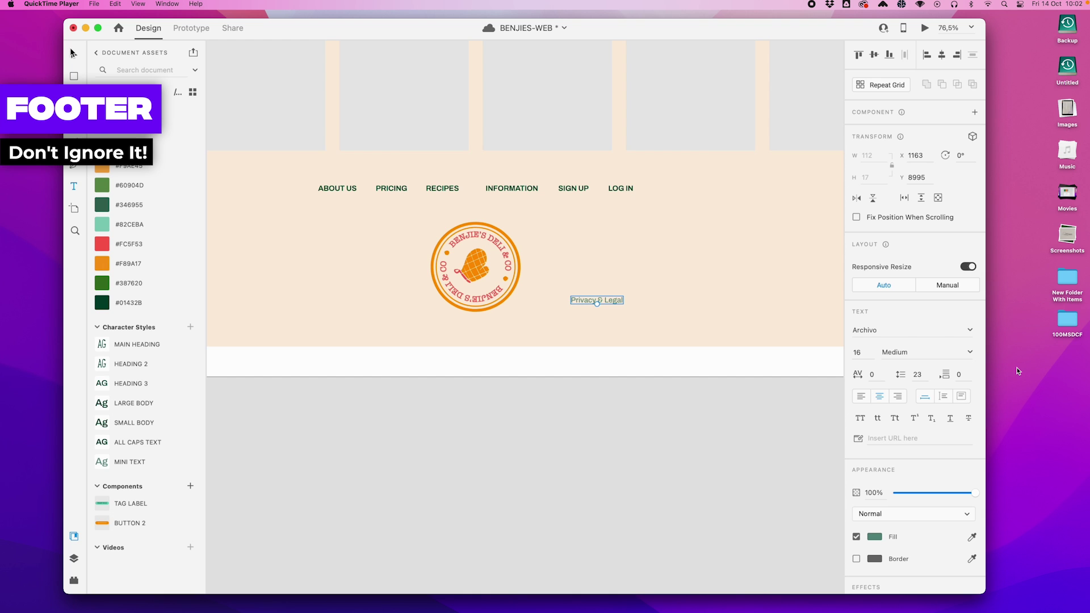
click(138, 443)
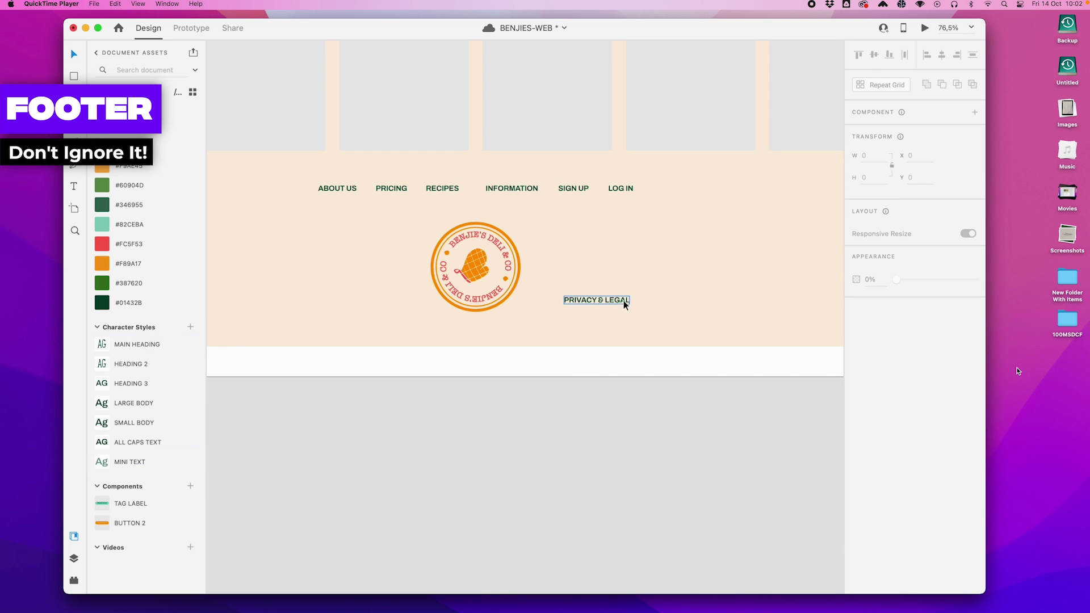
- Move the legal text onto the white bottom bar and extend it to "Privacy & Legal | Website Credits"
drag(627, 301, 501, 364)
click(503, 414)
double_click(505, 363)
key(Right)
text(| )
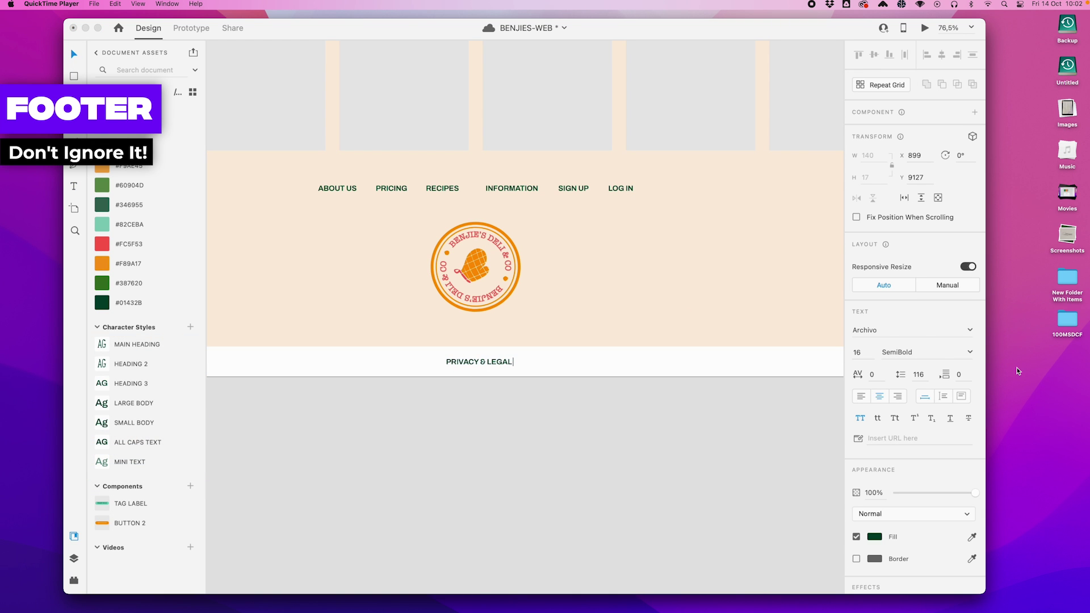
text( | Website Credits)
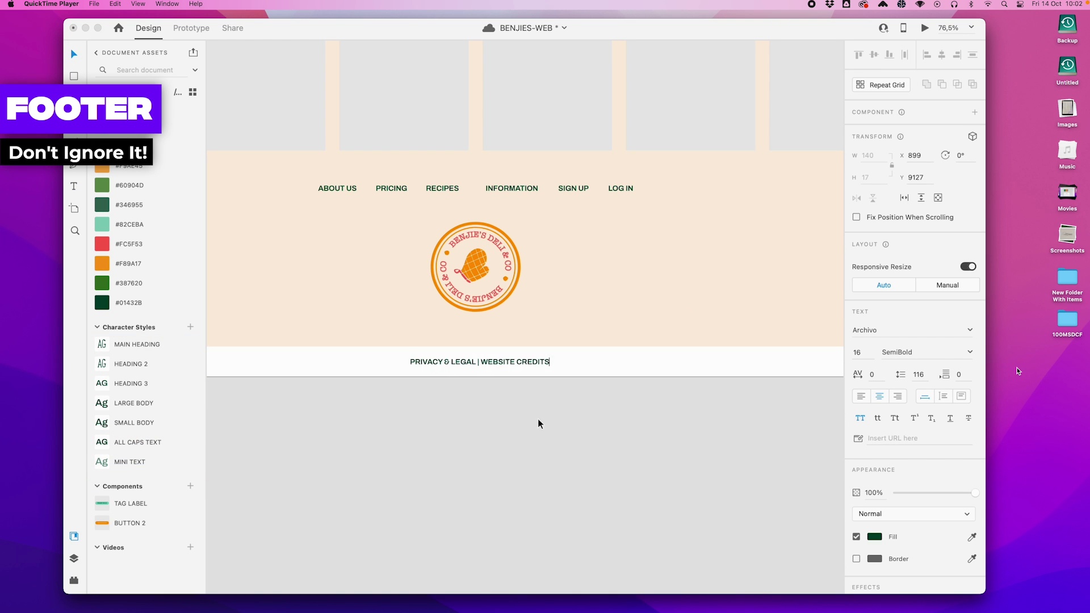
text( |)
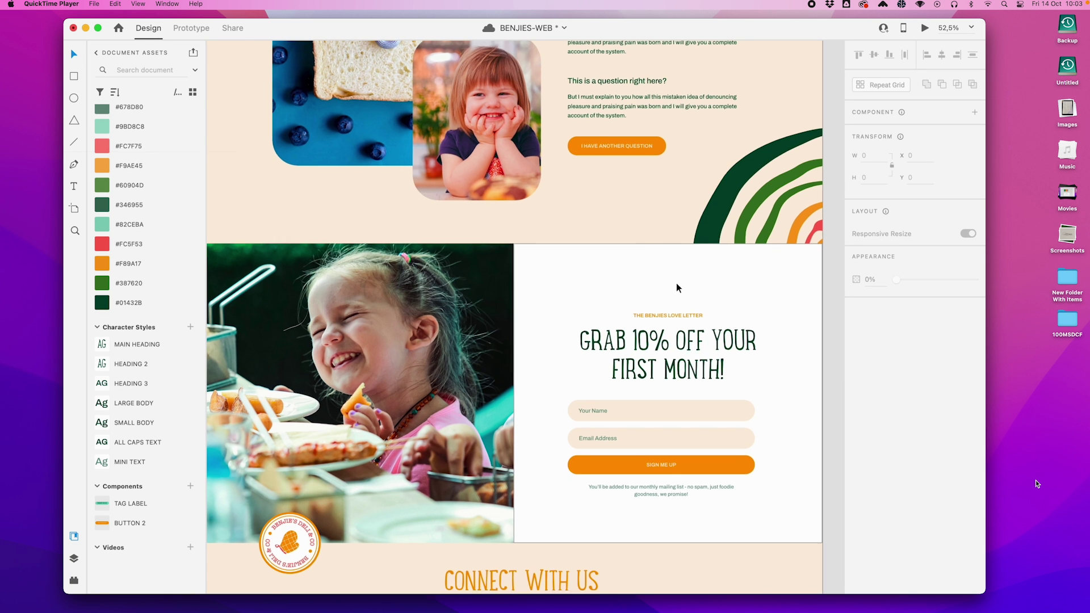
- Copy the orange beetroot illustration from the hero section into the footer, beside the contact details and below the last photo
scroll(676, 295, down, 10)
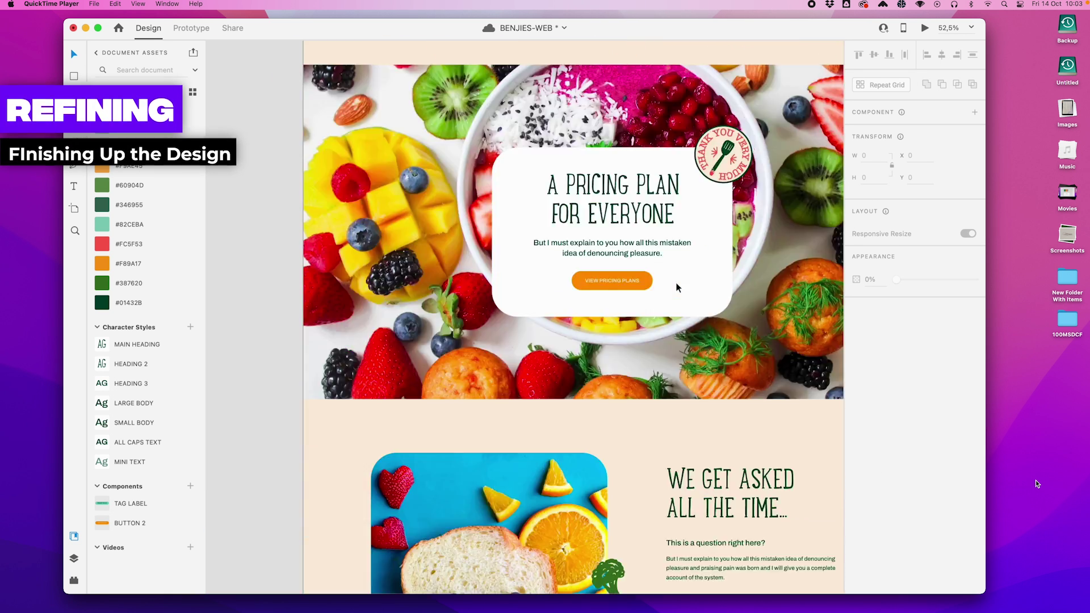
scroll(676, 288, up, 20)
scroll(676, 288, left, 5)
scroll(676, 288, down, 5)
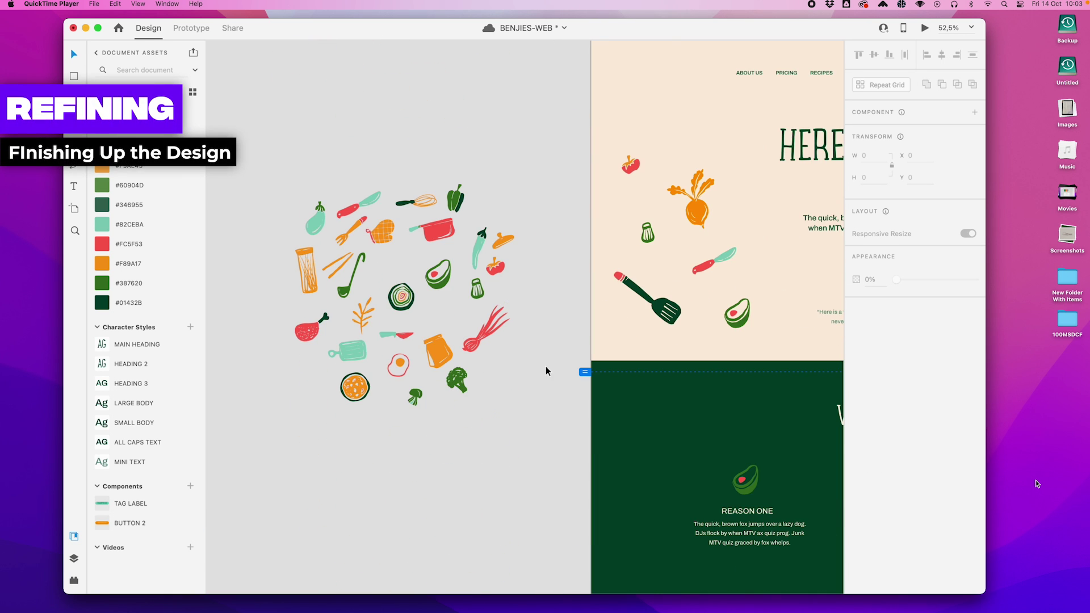
click(697, 210)
scroll(708, 310, down, 5)
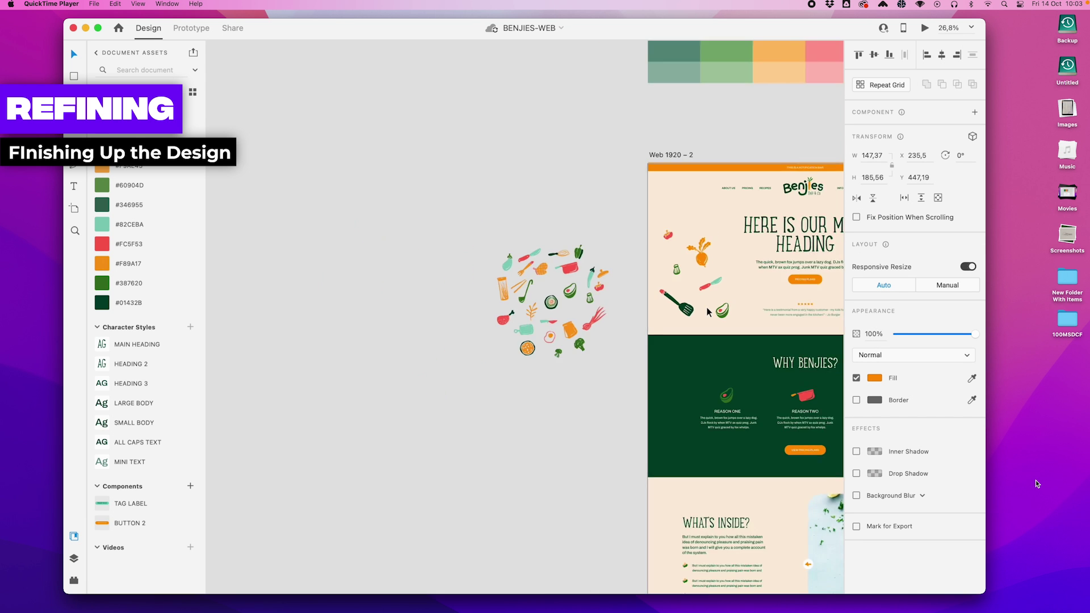
scroll(708, 310, down, 15)
scroll(708, 310, right, 5)
scroll(513, 347, up, 5)
key(super+v)
drag(500, 280, 676, 440)
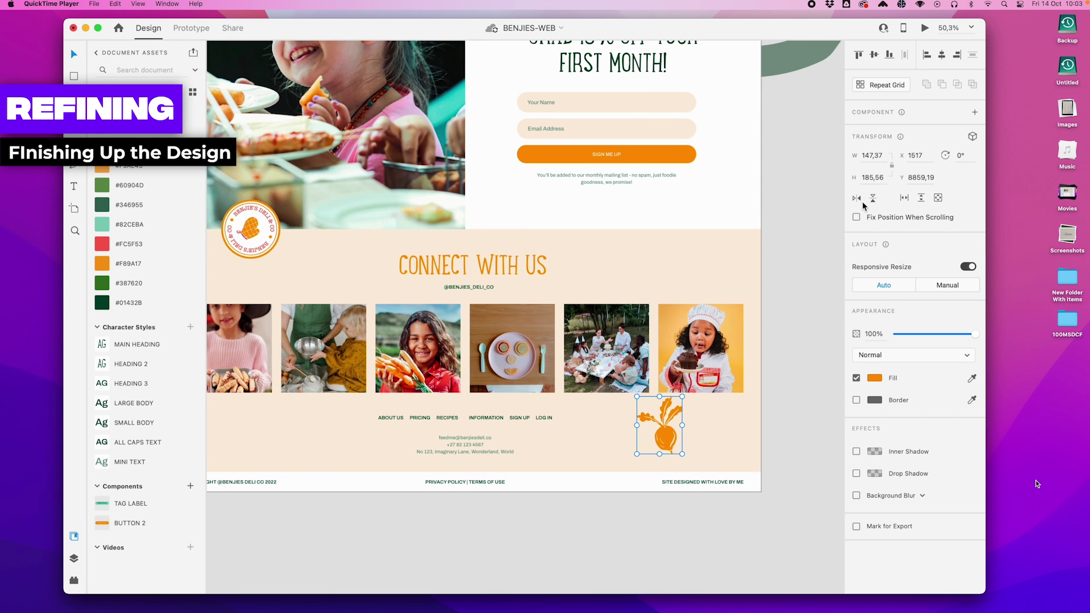
- Mirror the footer beetroot horizontally, enlarge it to about 781 by 983, tilt it about 22° and place it over the footer's lower right
click(859, 200)
drag(685, 396, 709, 168)
drag(671, 476, 640, 541)
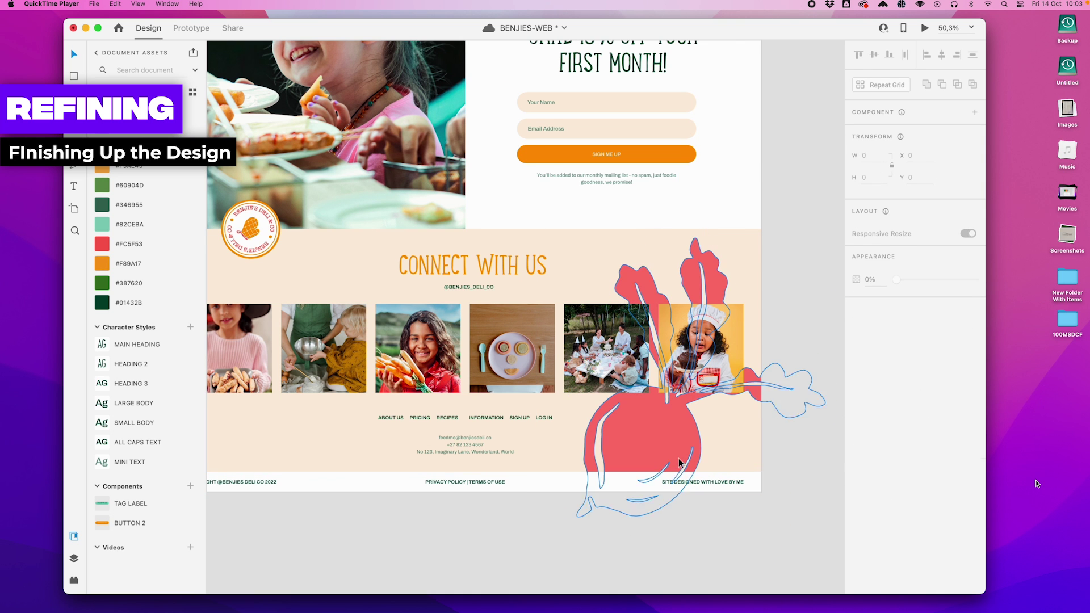
- Recolour the enlarged beetroot pale orange with a saved document colour and place it behind the footer photos
click(653, 454)
scroll(129, 224, up, 5)
click(129, 221)
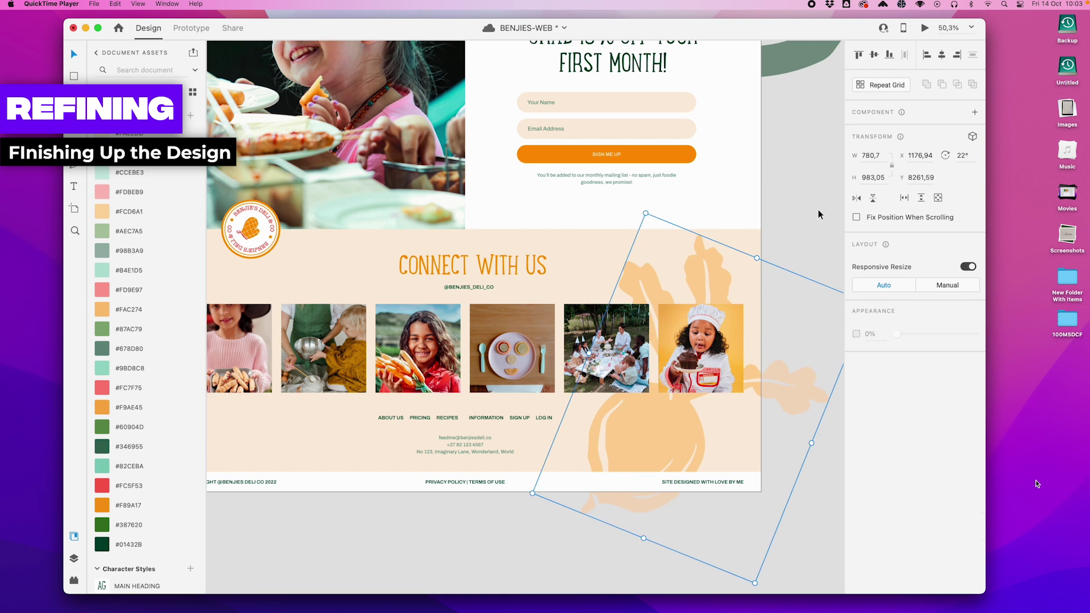
- Mirror the pale orange beetroot again and move it to the footer's left edge, behind the first two photos
scroll(771, 357, left, 5)
scroll(772, 358, down, 4)
click(856, 198)
drag(810, 360, 353, 345)
click(494, 193)
- Move the round Benjies Deli & Co stamp to the right end of the border between the sign-up section and footer
scroll(477, 185, right, 4)
scroll(477, 185, up, 3)
scroll(477, 186, right, 3)
scroll(478, 186, up, 2)
scroll(205, 256, left, 5)
drag(288, 271, 753, 263)
click(800, 266)
click(826, 267)
- Nudge the footer beetroot slightly further left and recolour the bottom bar dark green with white legal text
scroll(827, 267, down, 2)
scroll(826, 267, up, 4)
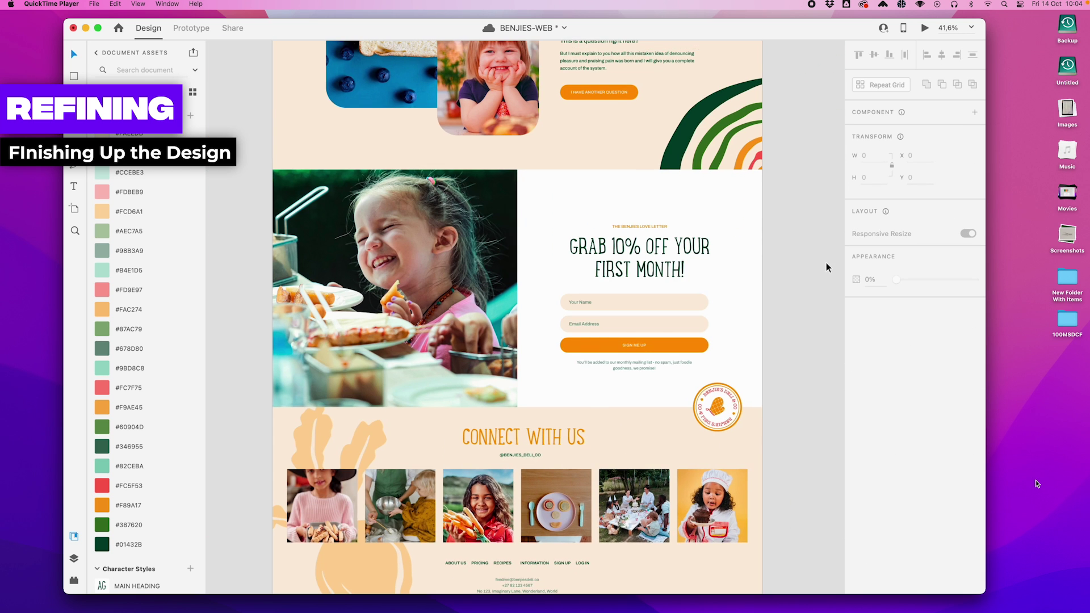
scroll(754, 418, down, 4)
scroll(574, 418, up, 3)
scroll(574, 419, down, 1)
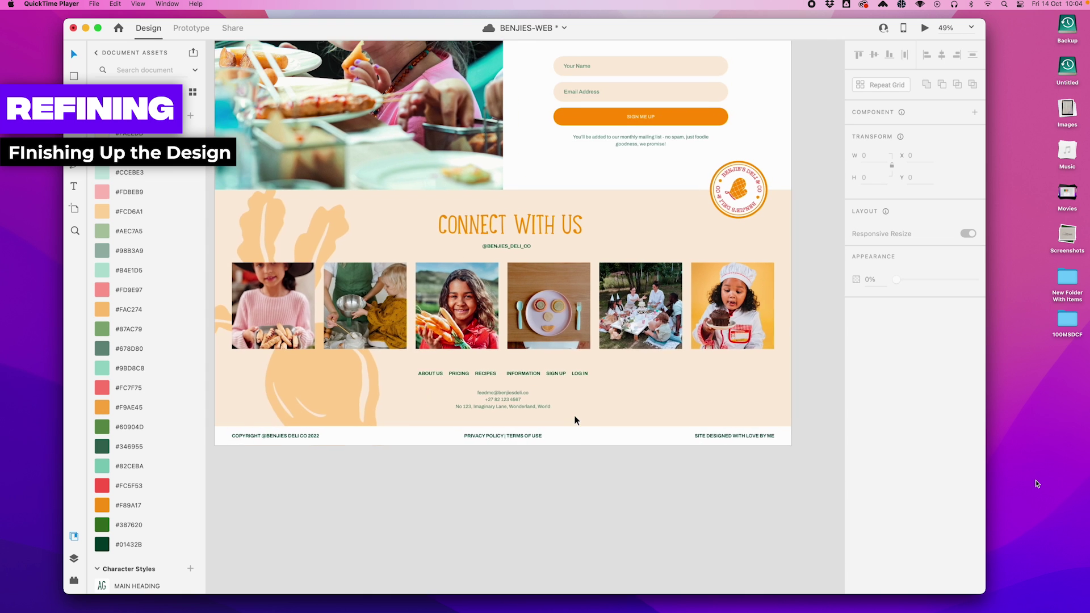
scroll(574, 419, left, 1)
drag(352, 374, 336, 372)
- Move the two footer link groups closer together so they form one evenly spaced row above the contact details
scroll(575, 245, up, 5)
click(602, 480)
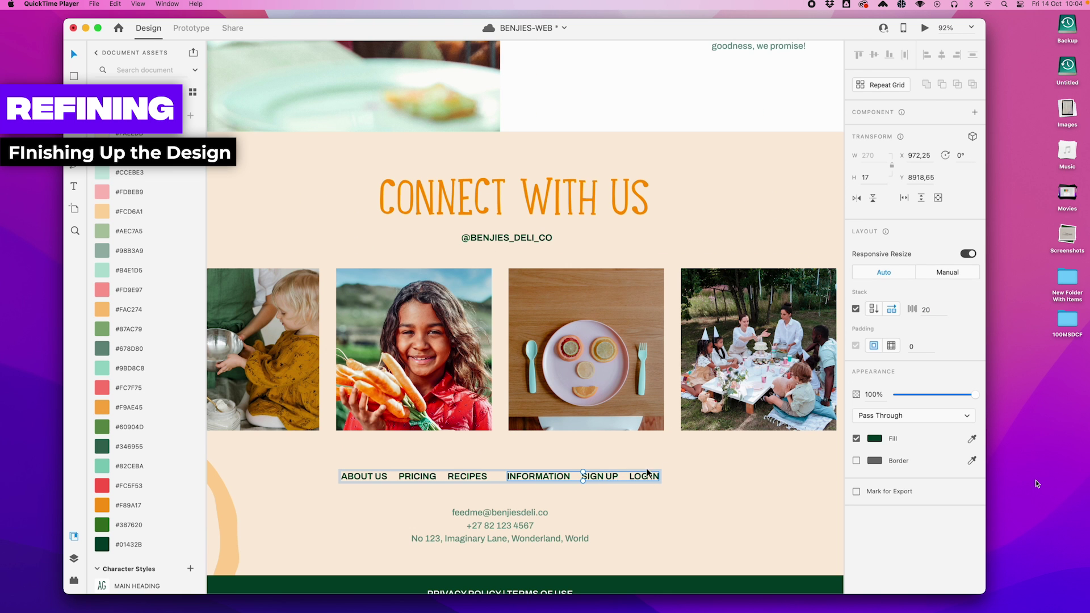
drag(556, 475, 540, 480)
click(542, 493)
click(660, 515)
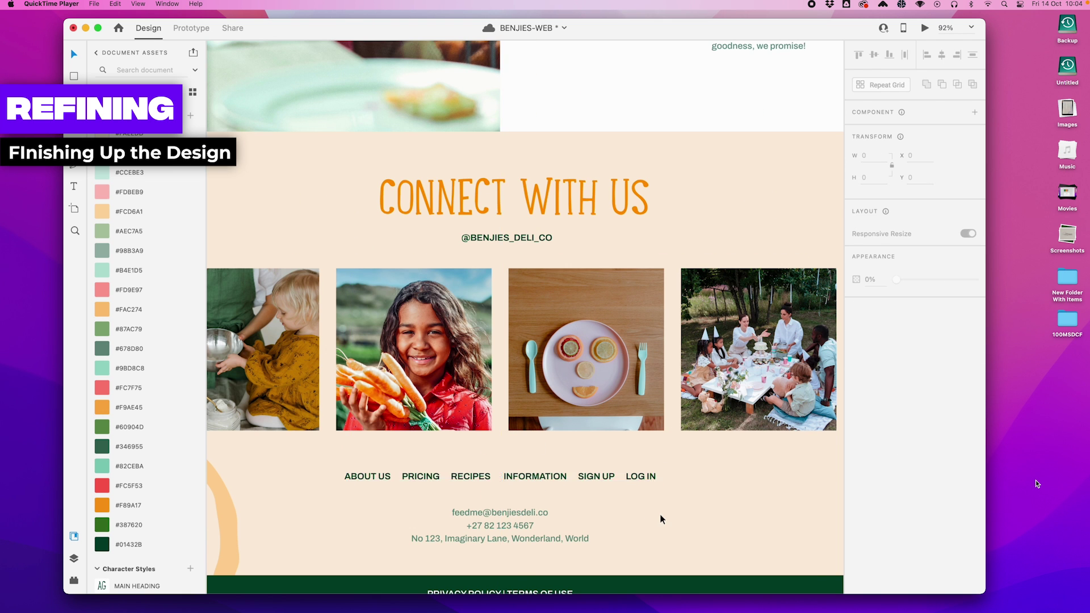
- Replace the first two FAQ questions with "Can I cancel my subscription?" and "Are there Vegan/Vegetarian options?"
scroll(661, 519, down, 5)
scroll(626, 404, up, 5)
scroll(627, 404, down, 3)
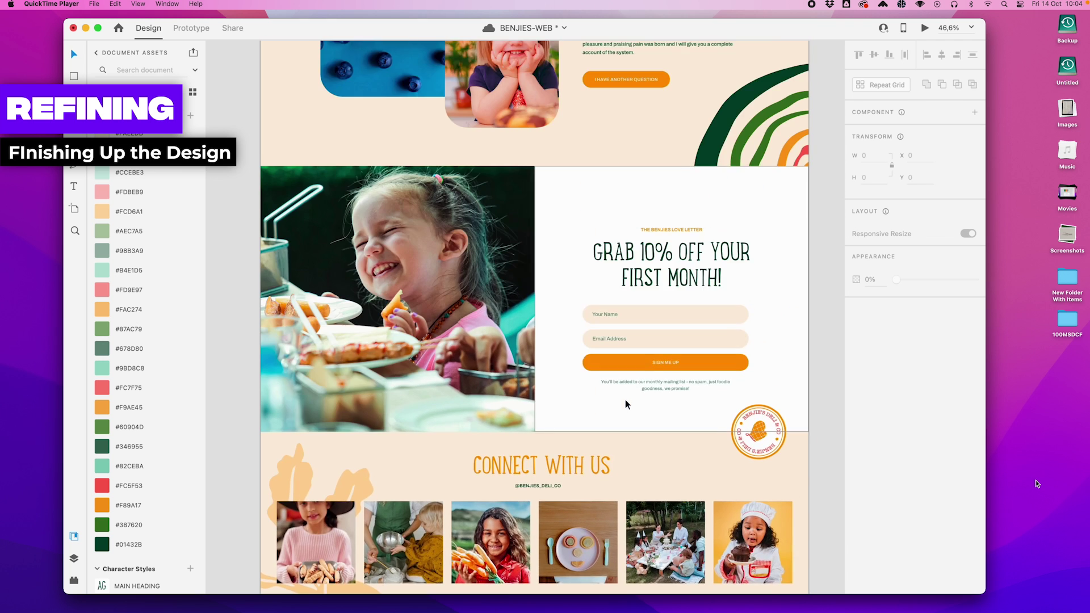
scroll(626, 404, up, 3)
scroll(575, 229, up, 5)
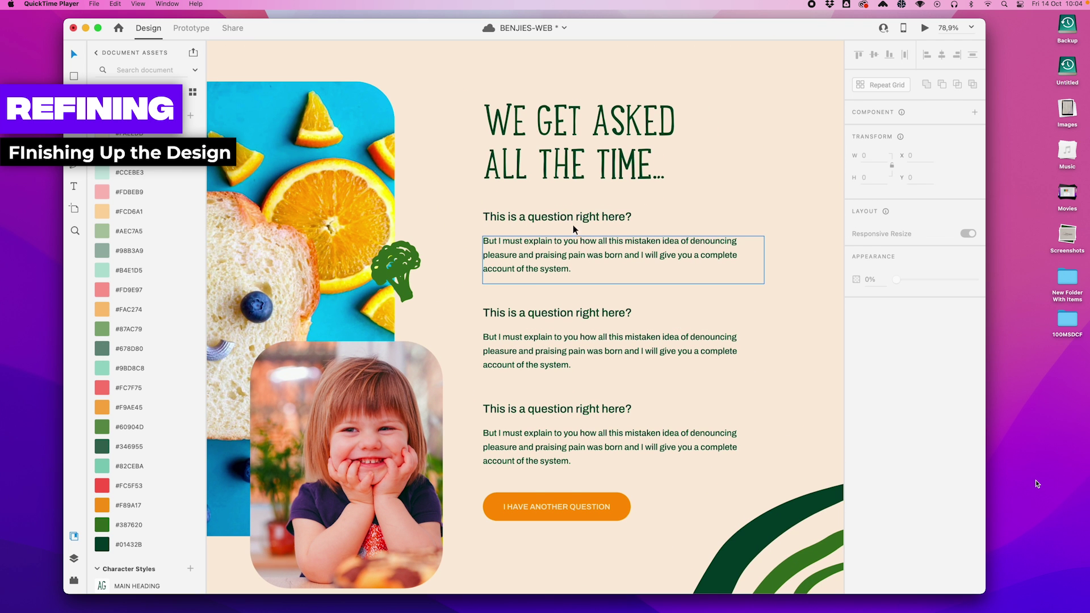
double_click(568, 216)
text(Can )
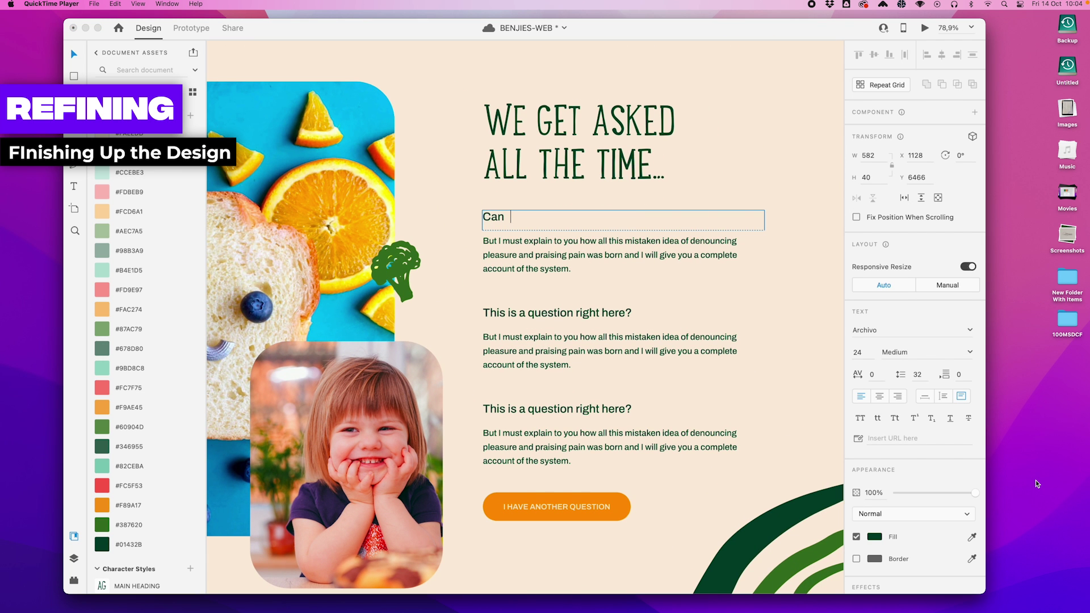
text(I cencel my subscription?)
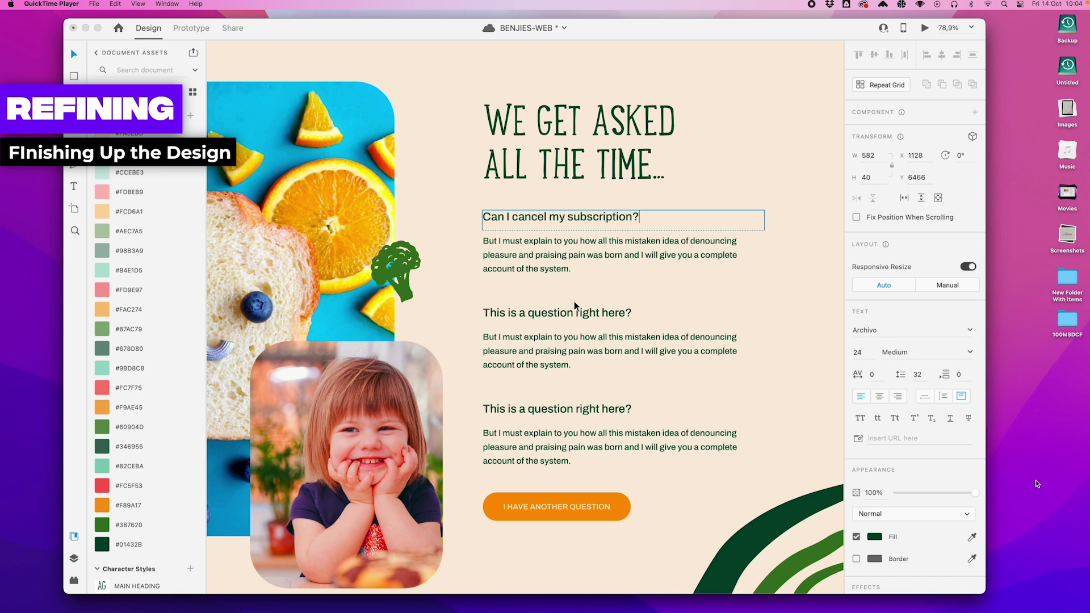
double_click(570, 324)
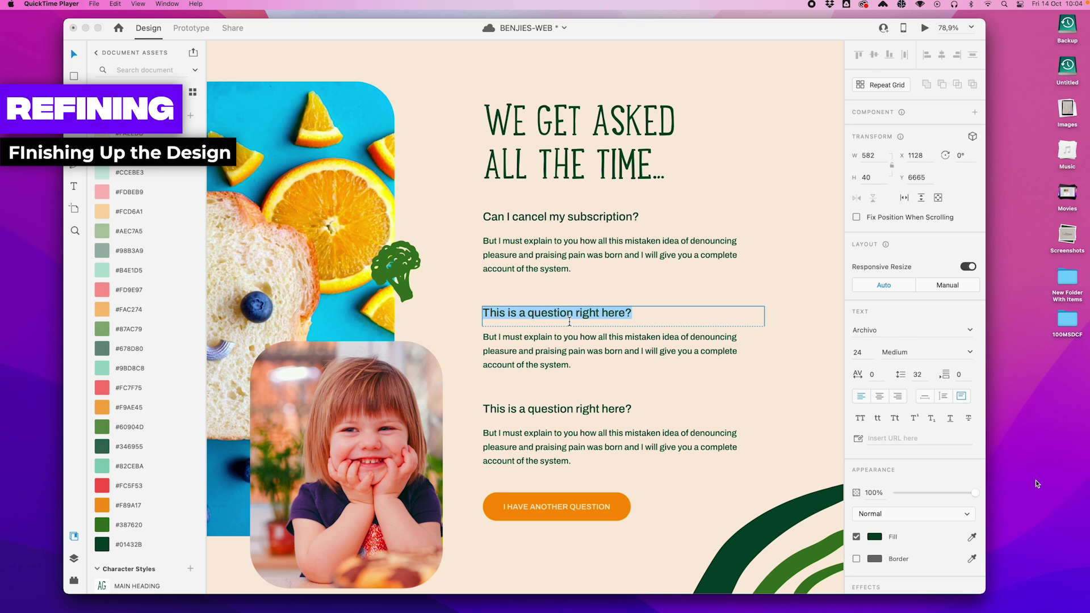
text(Are there V)
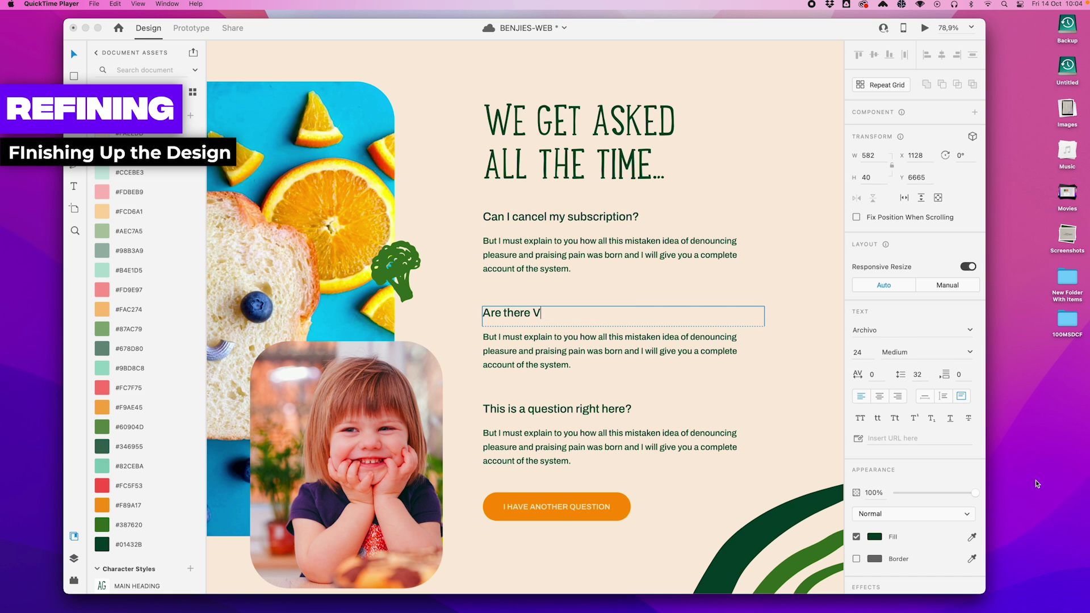
text(egan)
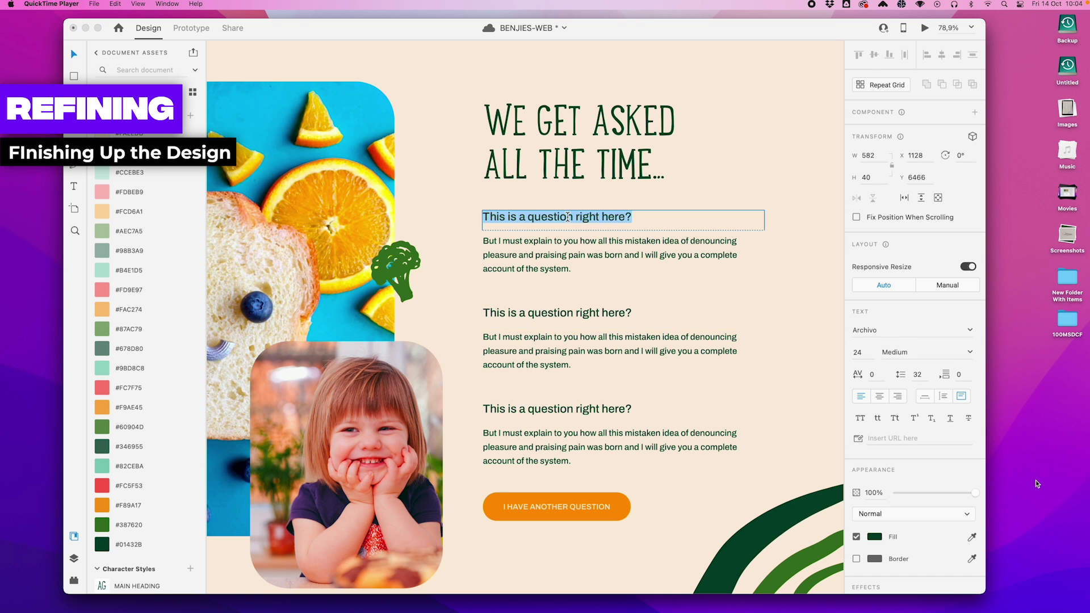
text(Can I cancel my subscription?)
double_click(569, 322)
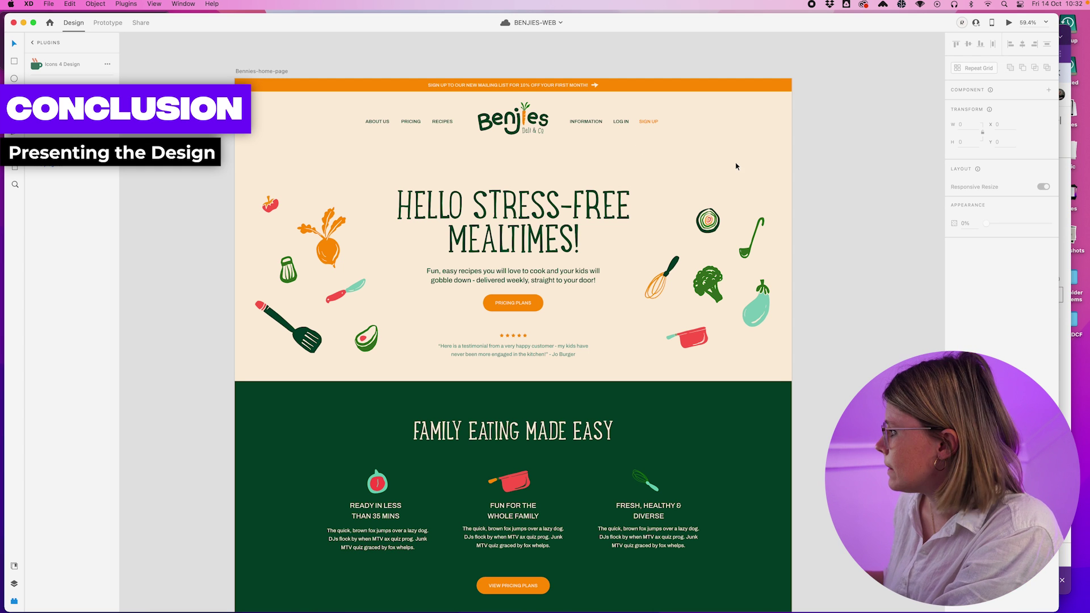
- Review the finished homepage section by section, from the hero through recipes, testimonials, pricing and FAQ to the footer
scroll(736, 166, down, 1)
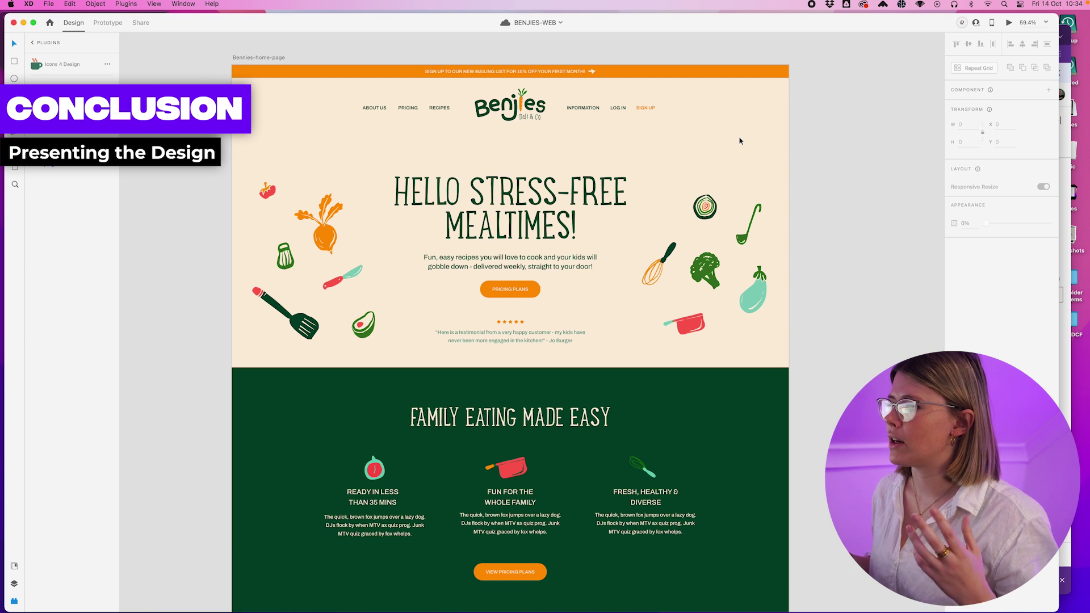
scroll(740, 141, down, 5)
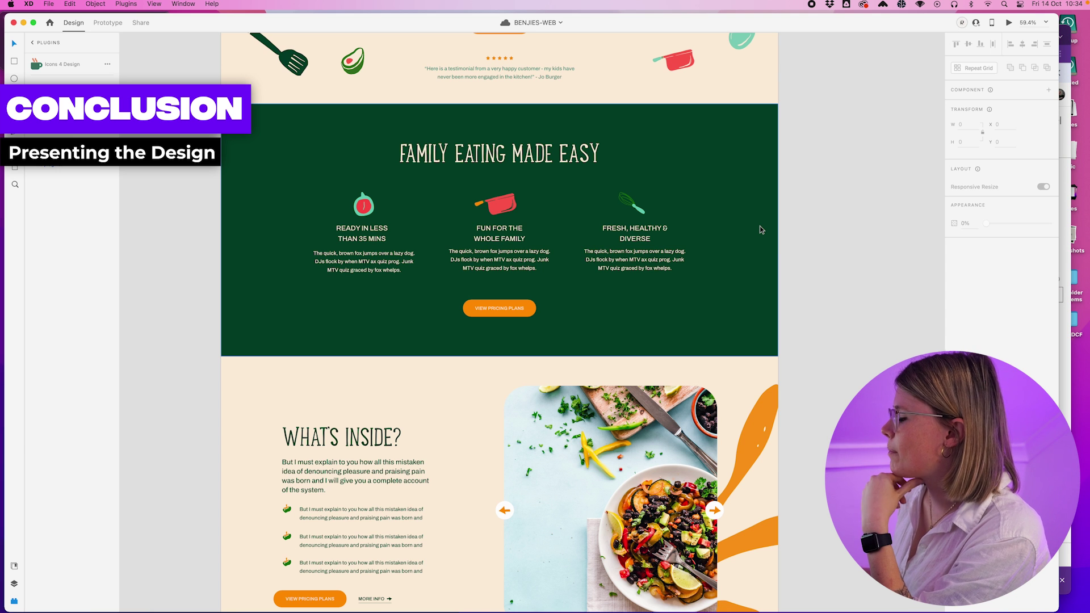
scroll(760, 230, down, 10)
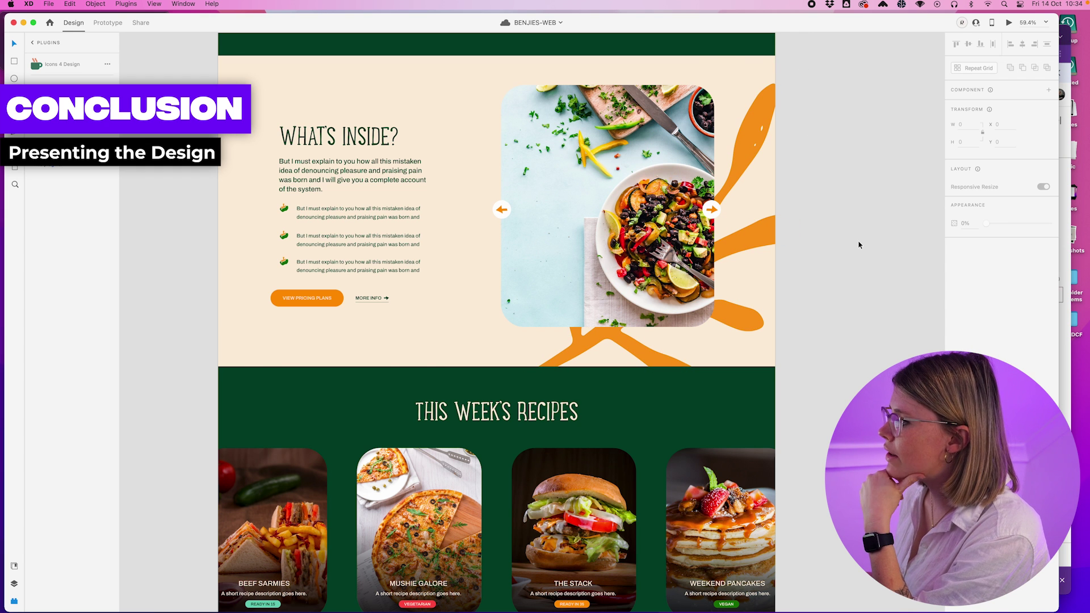
scroll(625, 379, down, 9)
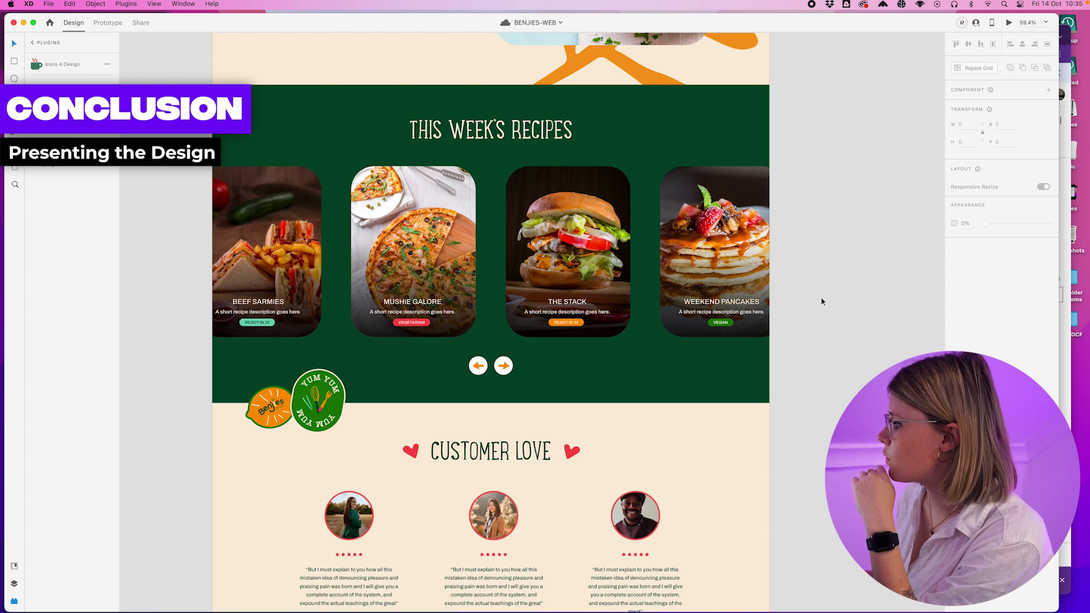
scroll(284, 318, down, 5)
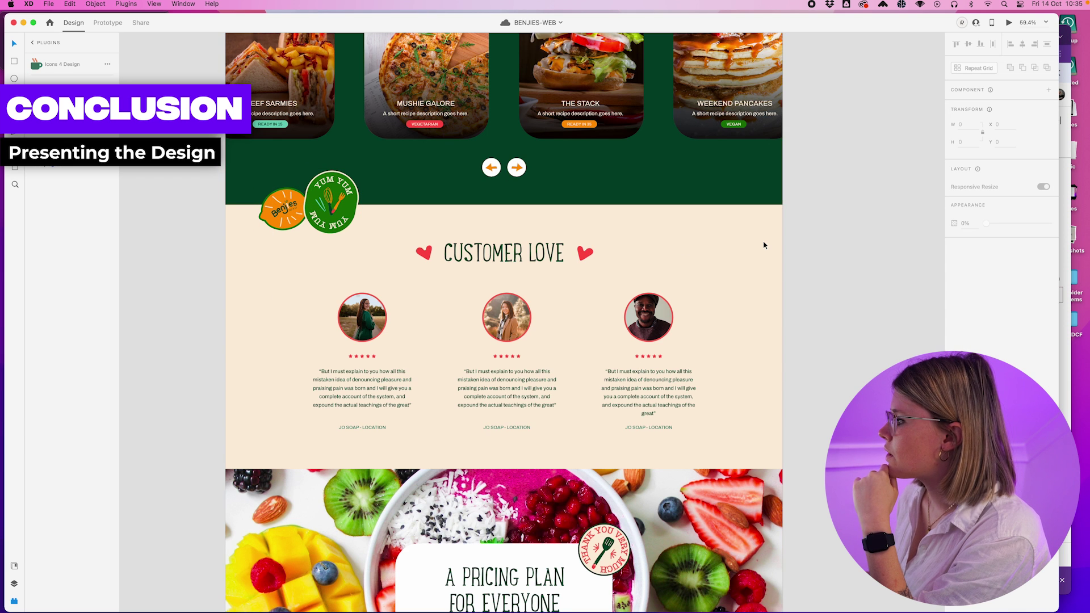
scroll(763, 245, down, 2)
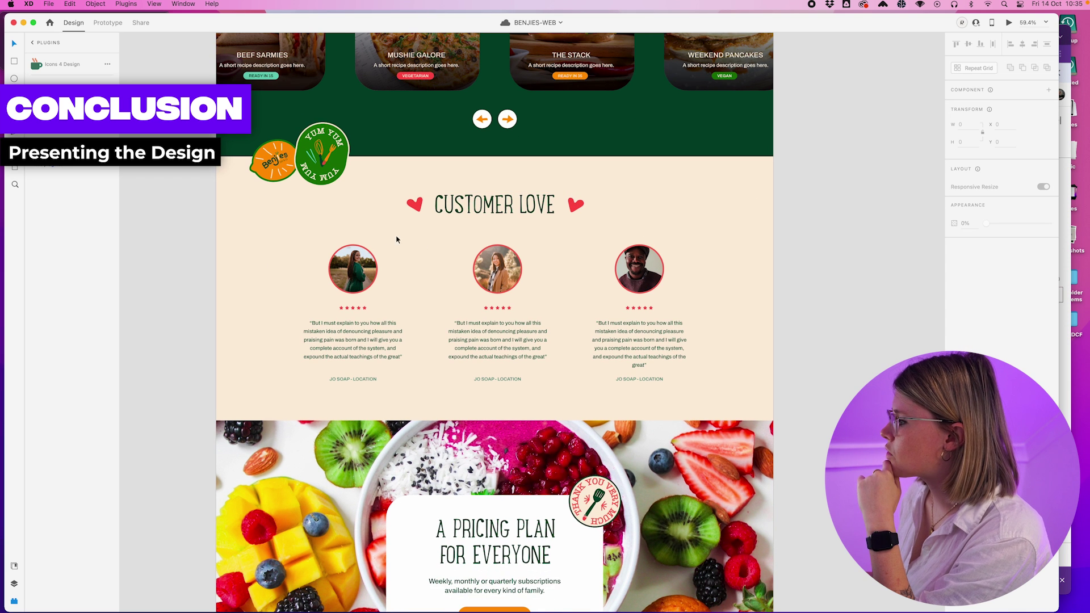
scroll(749, 179, down, 3)
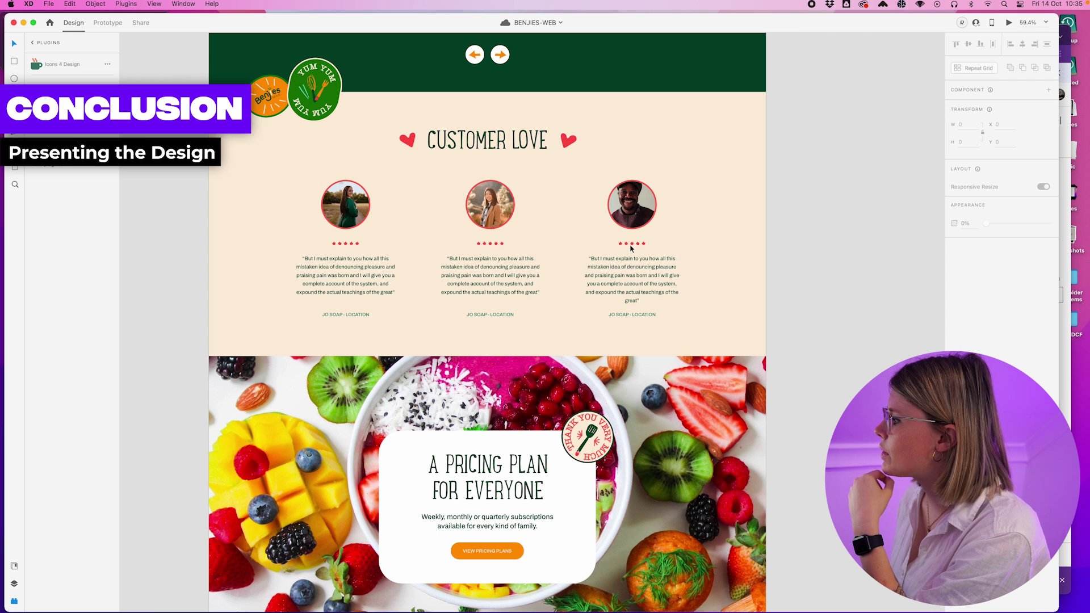
scroll(709, 250, down, 15)
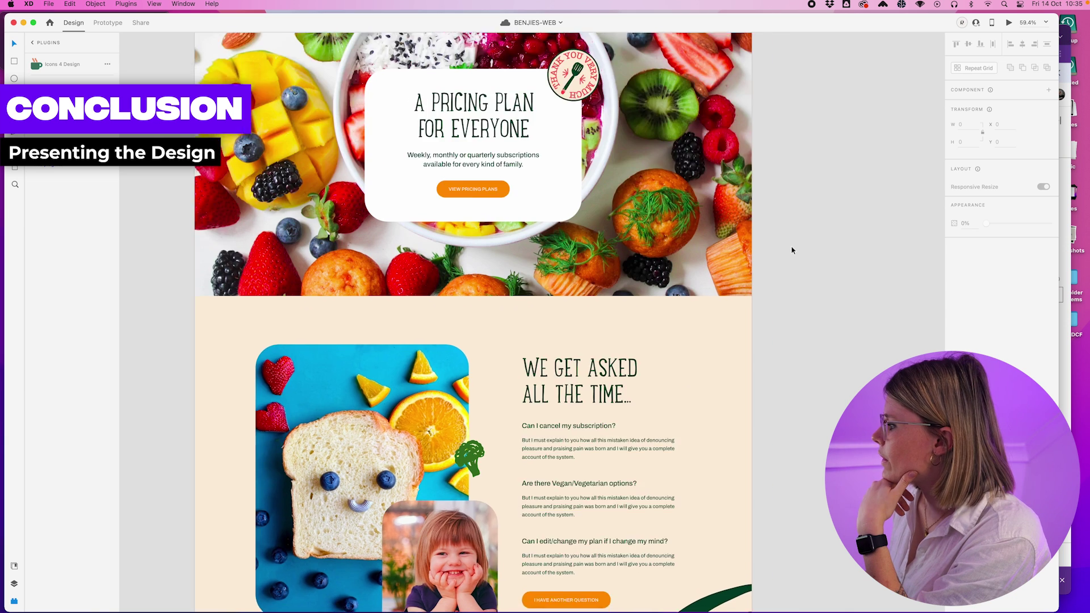
scroll(792, 251, down, 2)
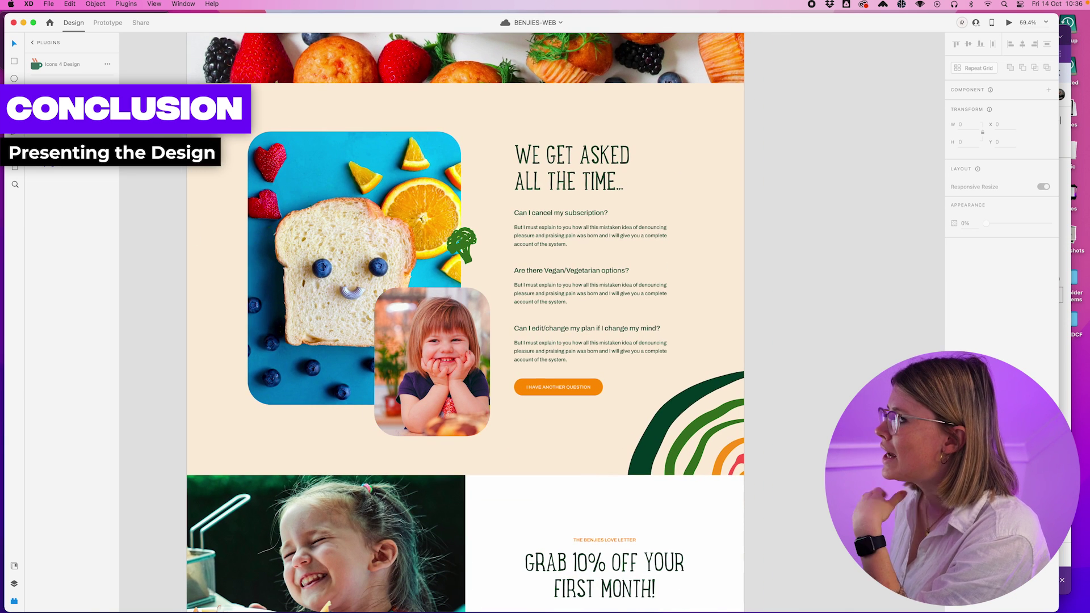
scroll(509, 205, up, 4)
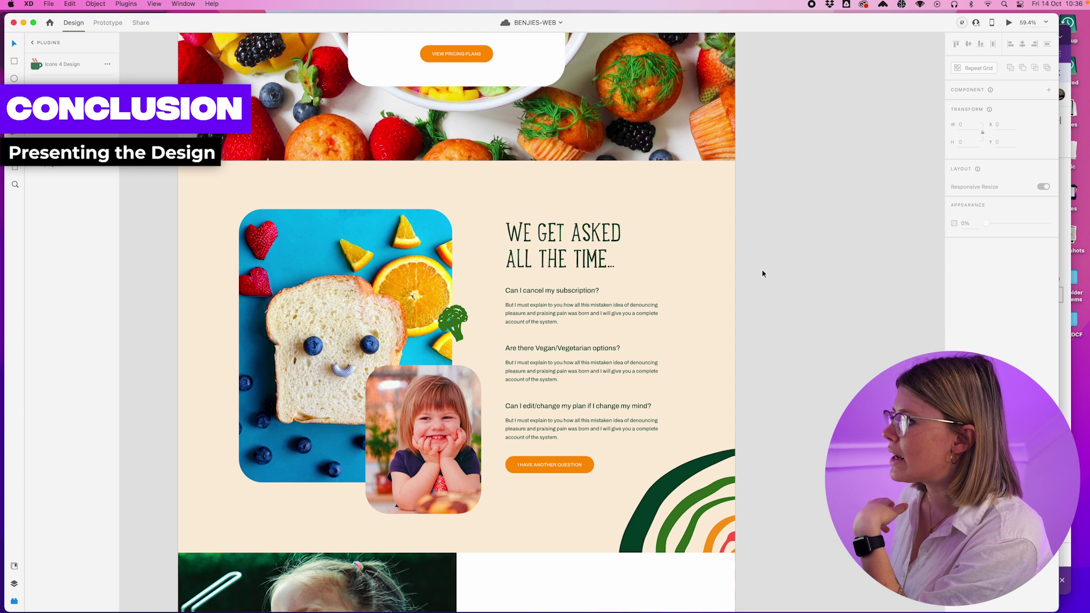
scroll(713, 212, down, 2)
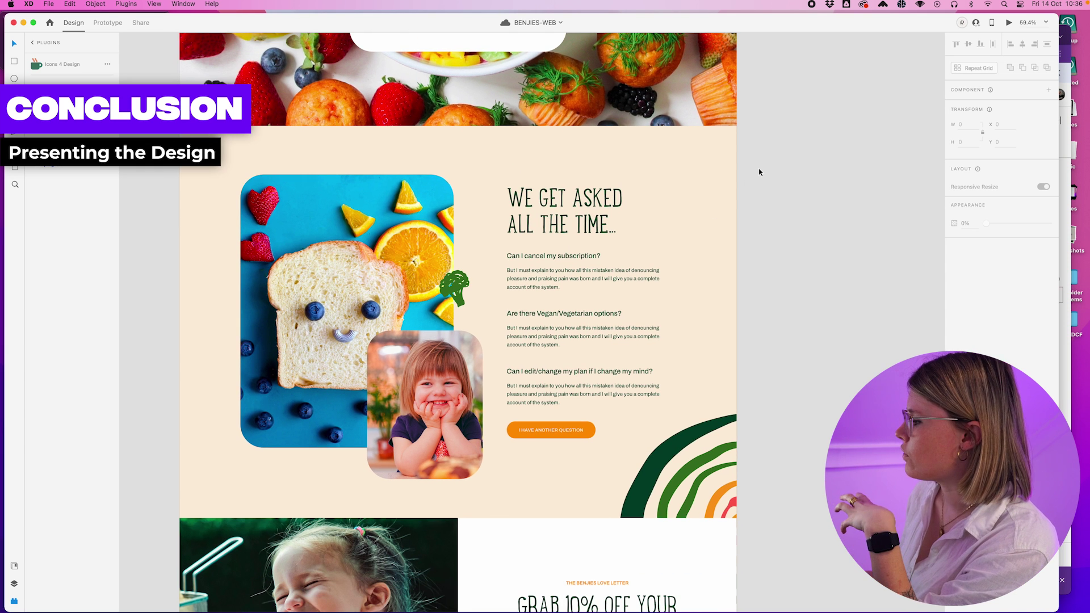
scroll(757, 220, down, 15)
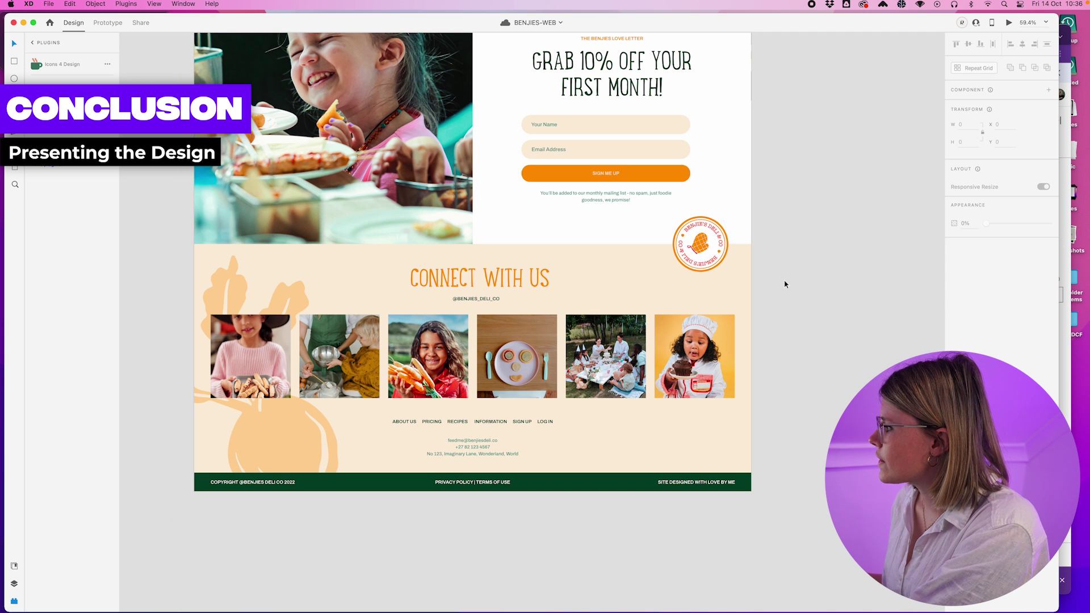
scroll(785, 283, up, 1)
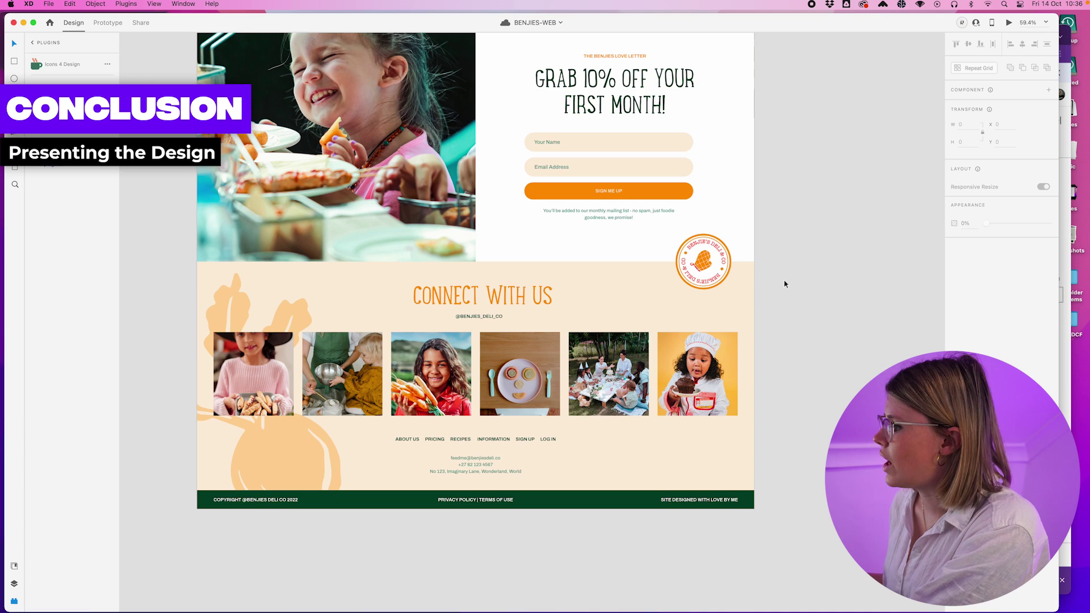